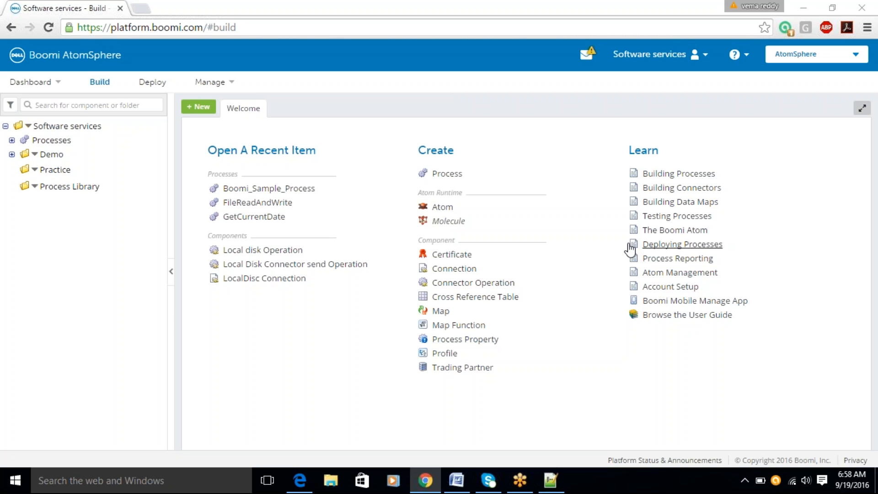
# Create a Process component named DiscGetAndDiscSend in the Practice folder.
pyautogui.rightClick(34, 171)
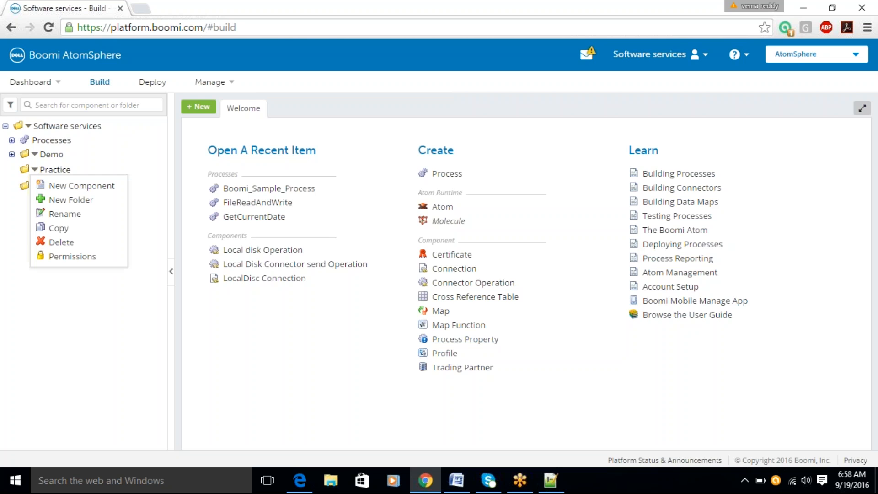
pyautogui.click(66, 187)
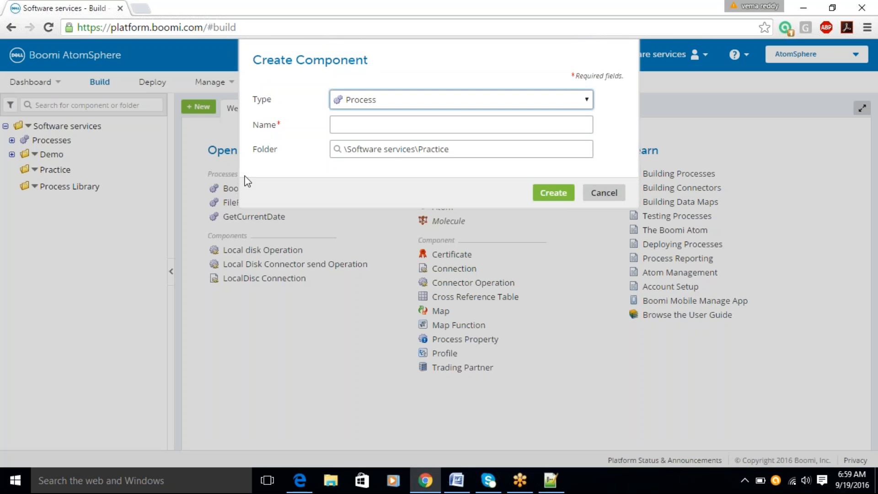
pyautogui.click(456, 121)
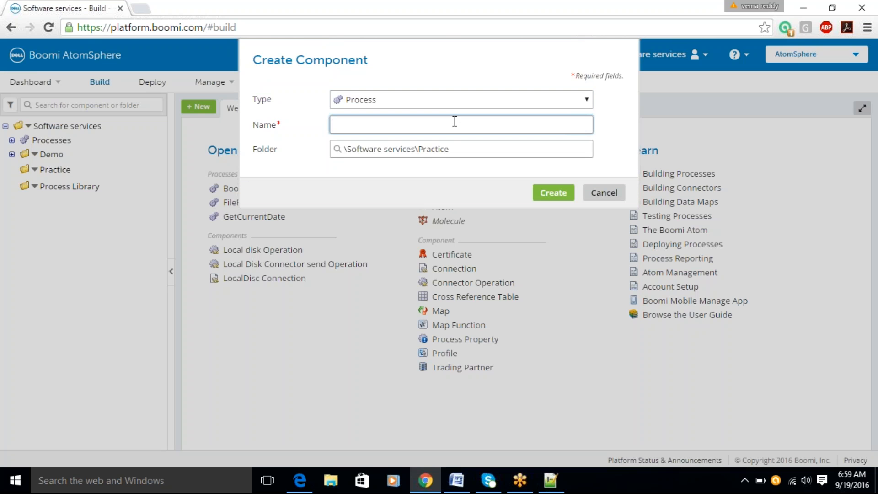
pyautogui.write('DiscGetAndDiscSend')
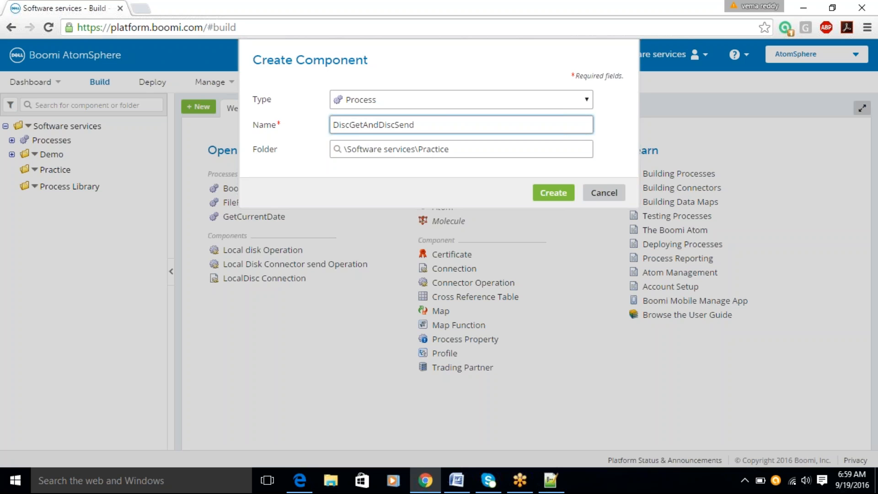
pyautogui.click(553, 192)
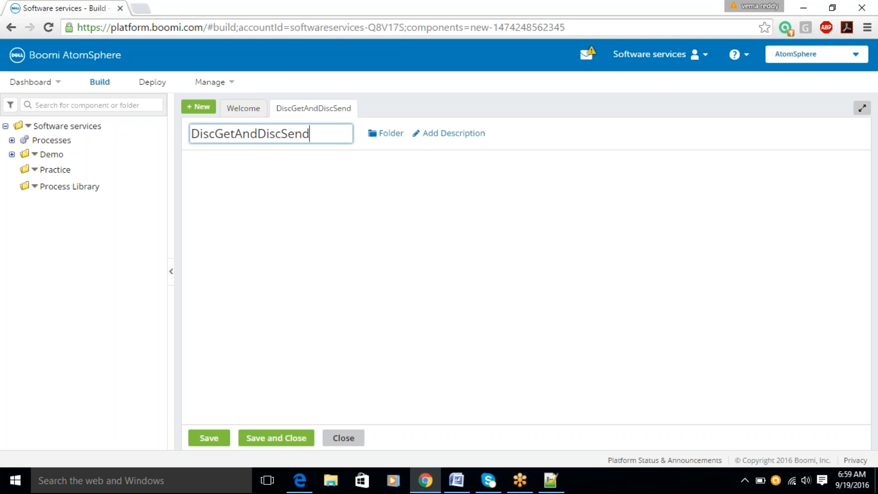
pyautogui.press('Return')
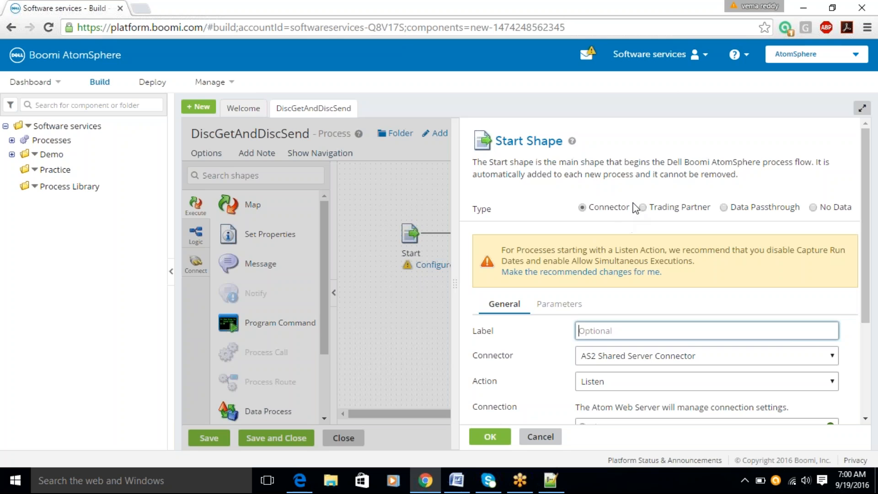
# Configure the start shape as a Disk connector with the Get action, accepting the recommended process changes.
pyautogui.moveTo(633, 206); pyautogui.dragTo(580, 200)
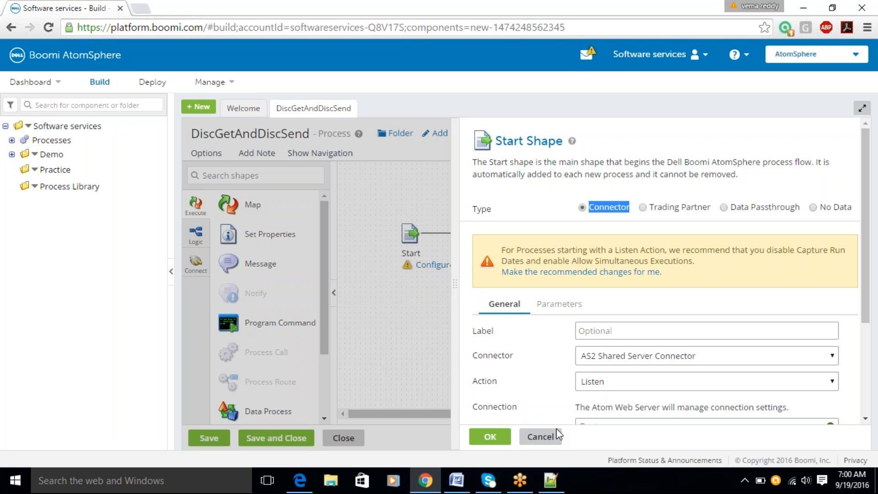
pyautogui.click(576, 272)
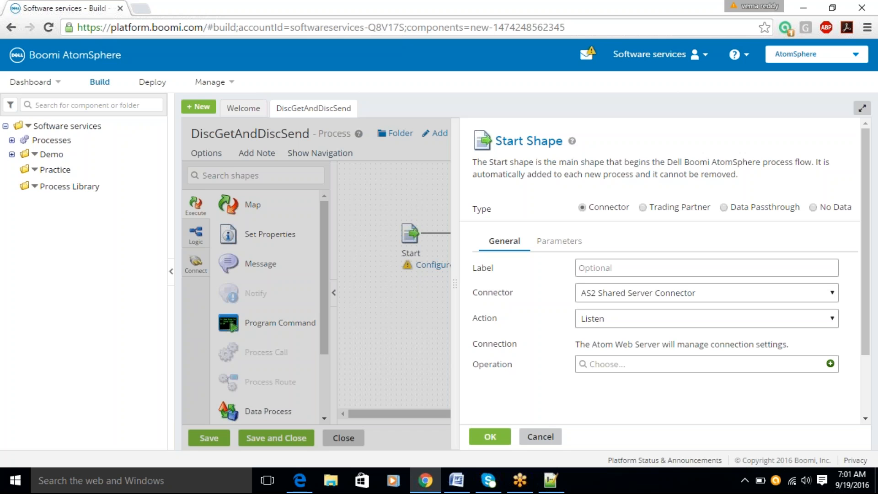
pyautogui.click(598, 302)
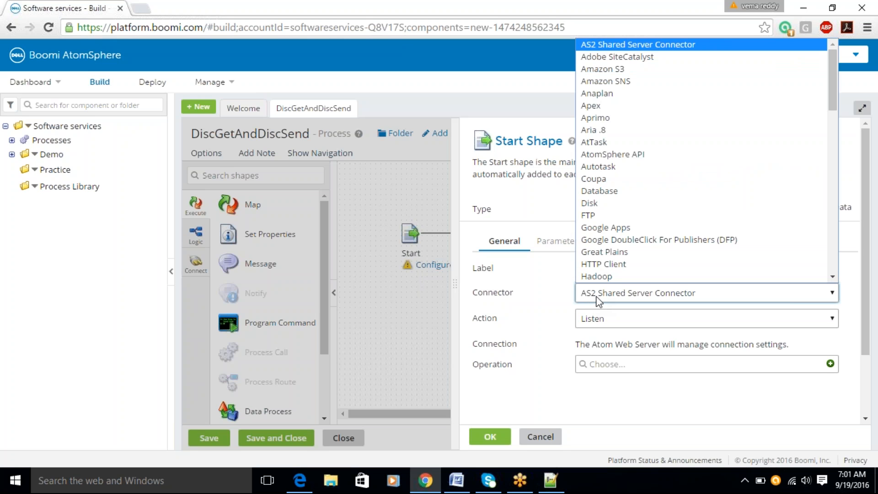
pyautogui.write('di')
pyautogui.press('Return')
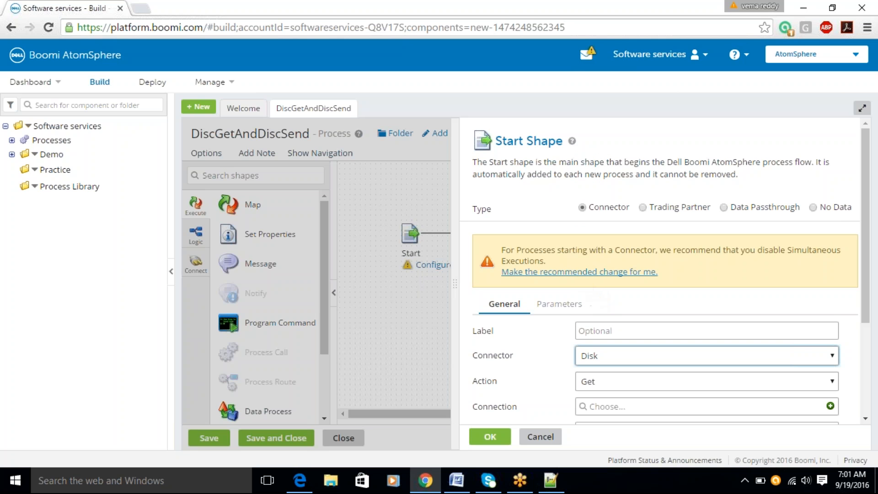
pyautogui.click(580, 272)
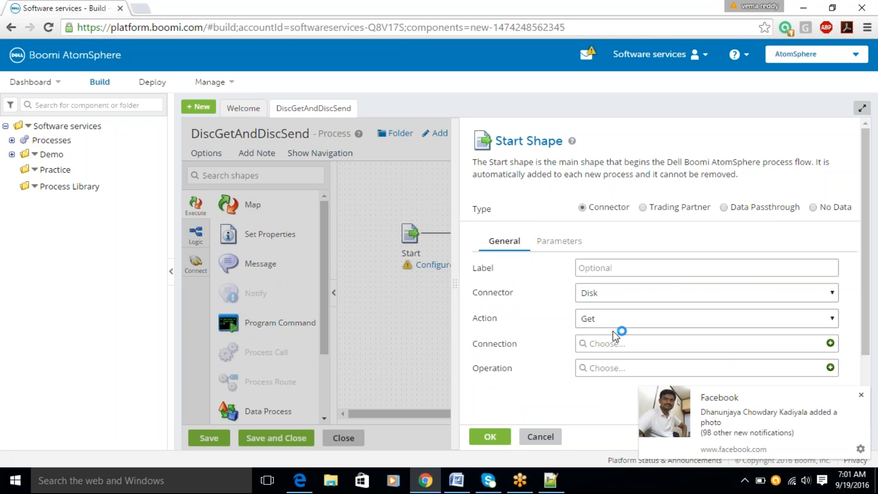
pyautogui.click(860, 394)
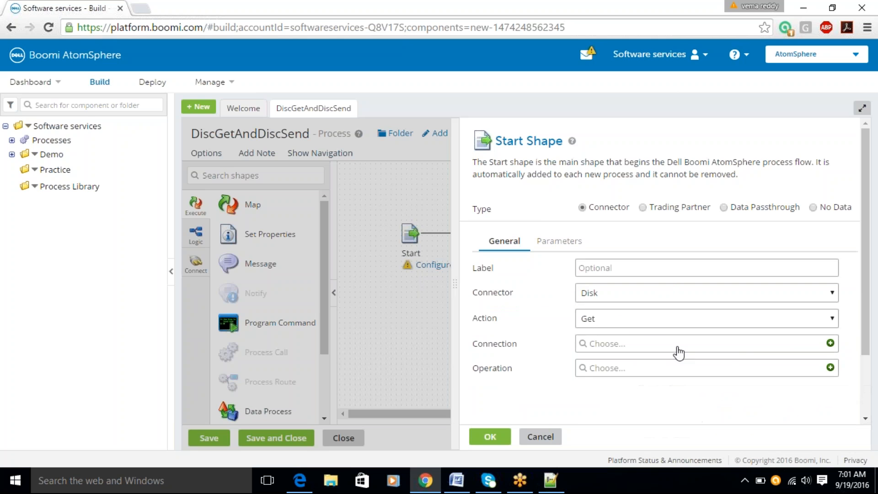
pyautogui.click(638, 319)
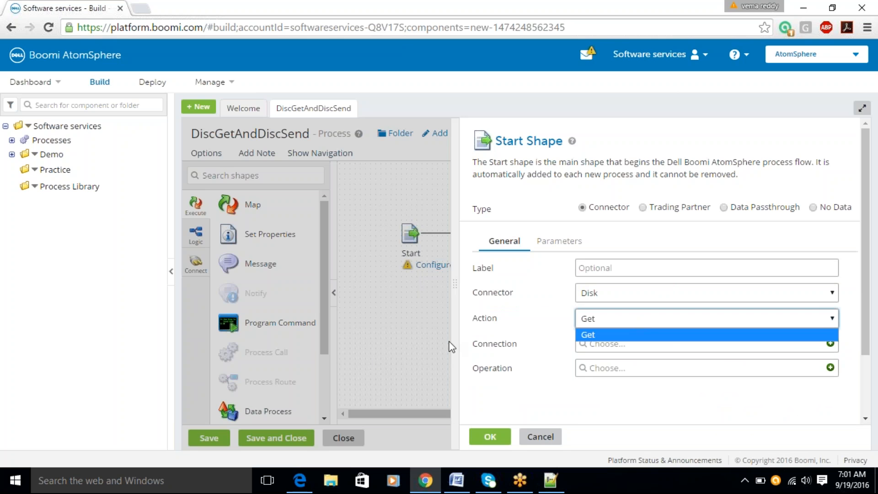
pyautogui.moveTo(473, 318); pyautogui.dragTo(498, 322)
pyautogui.click(490, 436)
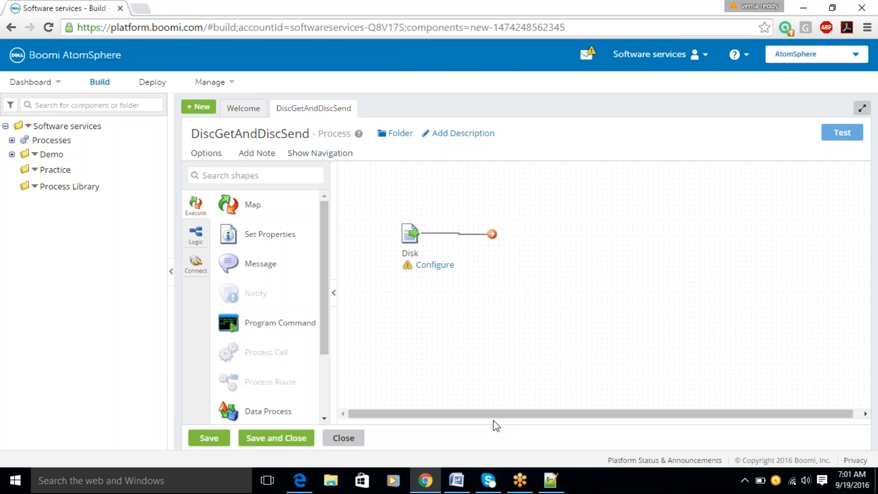
# Try adding a Disk connector shape to the process canvas and check which actions it offers.
pyautogui.click(196, 263)
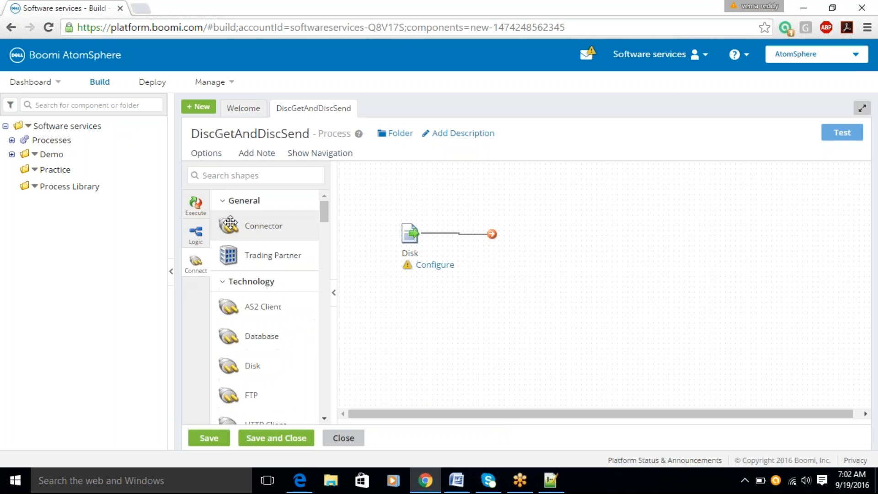
pyautogui.moveTo(229, 226); pyautogui.dragTo(553, 233)
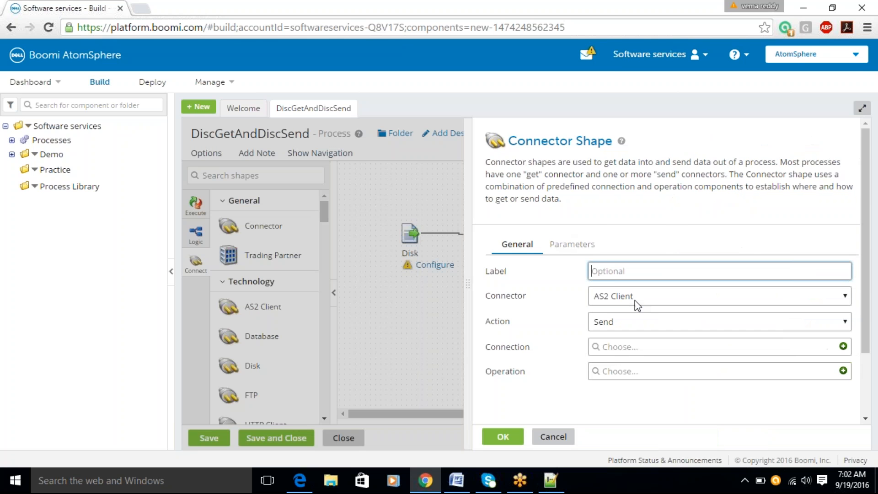
pyautogui.click(634, 307)
pyautogui.write('di')
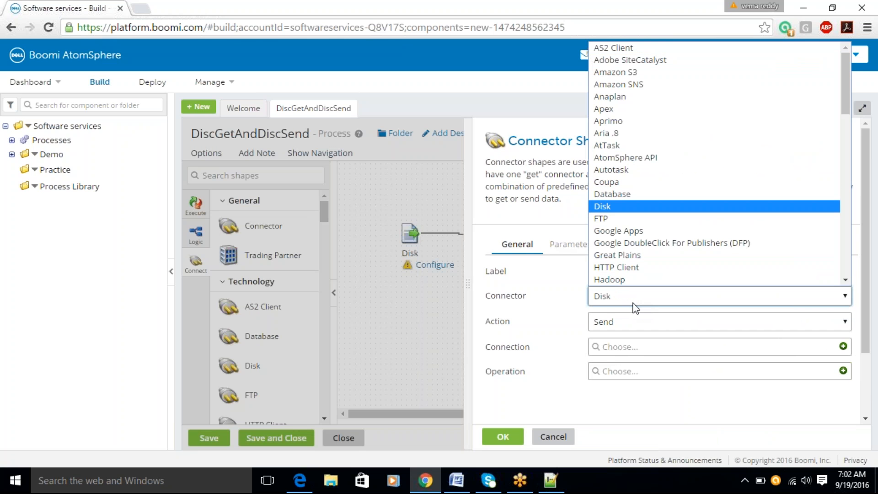
pyautogui.press('Return')
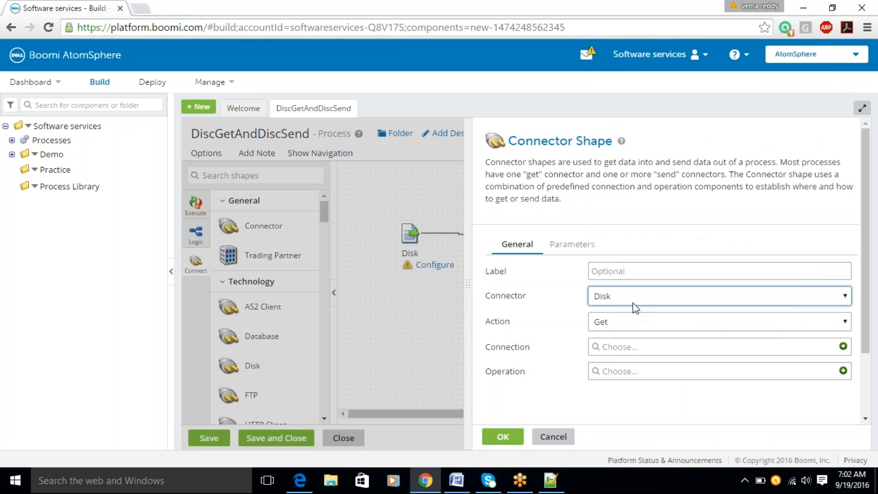
pyautogui.click(619, 325)
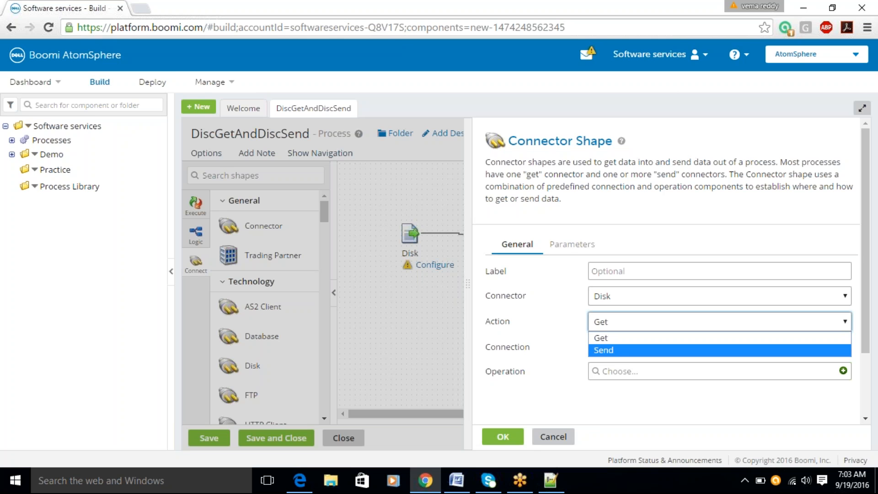
pyautogui.click(522, 324)
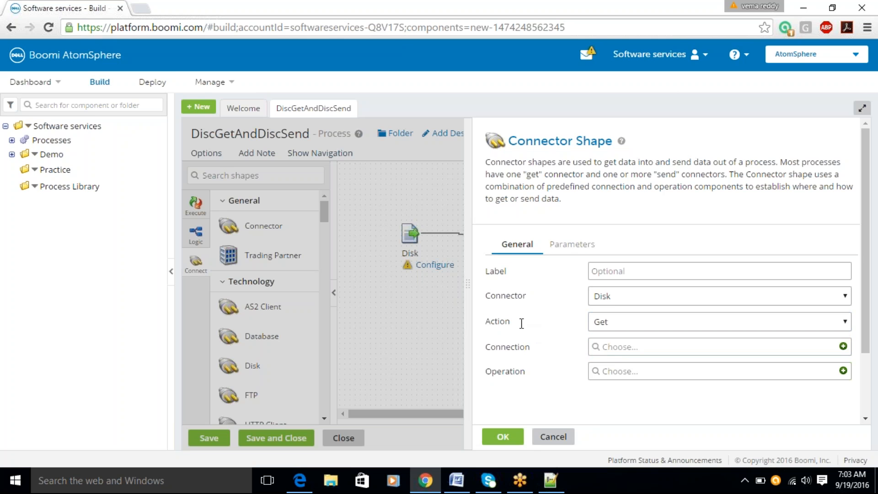
pyautogui.moveTo(521, 323)
pyautogui.mouseDown()
pyautogui.moveTo(494, 330)
pyautogui.moveTo(518, 327)
pyautogui.moveTo(506, 323)
pyautogui.mouseUp()
pyautogui.click(553, 437)
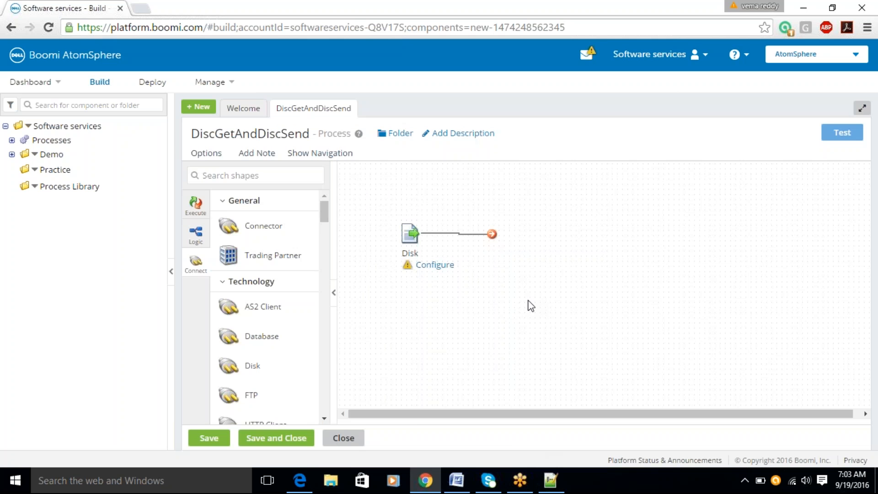
# Label the Disk start shape DiscRead.
pyautogui.click(410, 233)
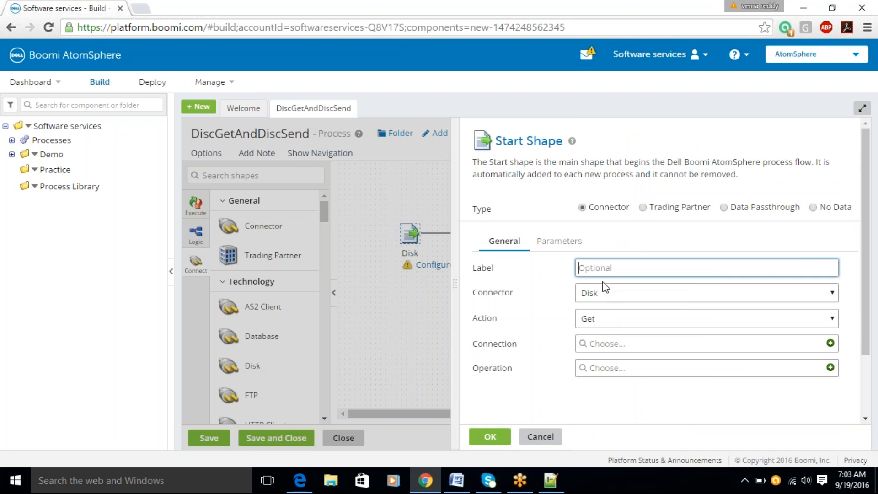
pyautogui.write('DiscRead')
pyautogui.moveTo(473, 344); pyautogui.dragTo(517, 344)
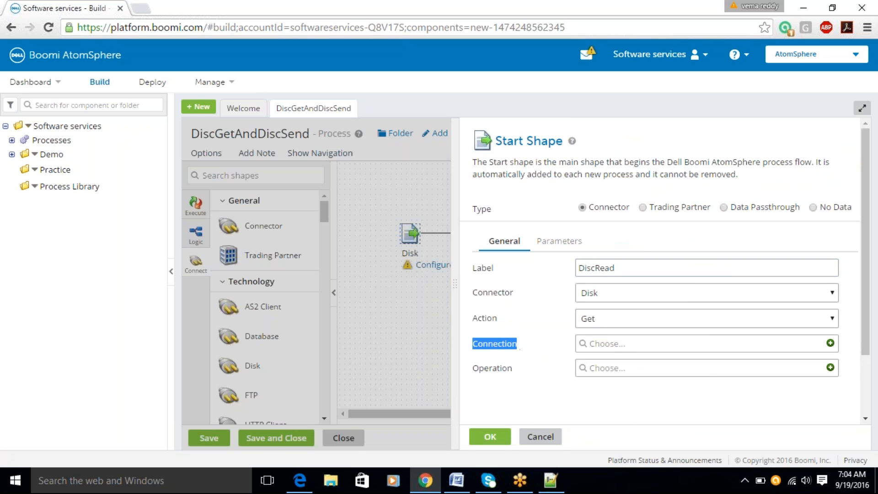
pyautogui.click(473, 370)
pyautogui.moveTo(470, 367); pyautogui.dragTo(518, 369)
pyautogui.click(502, 351)
pyautogui.doubleClick(498, 347)
pyautogui.click(474, 364)
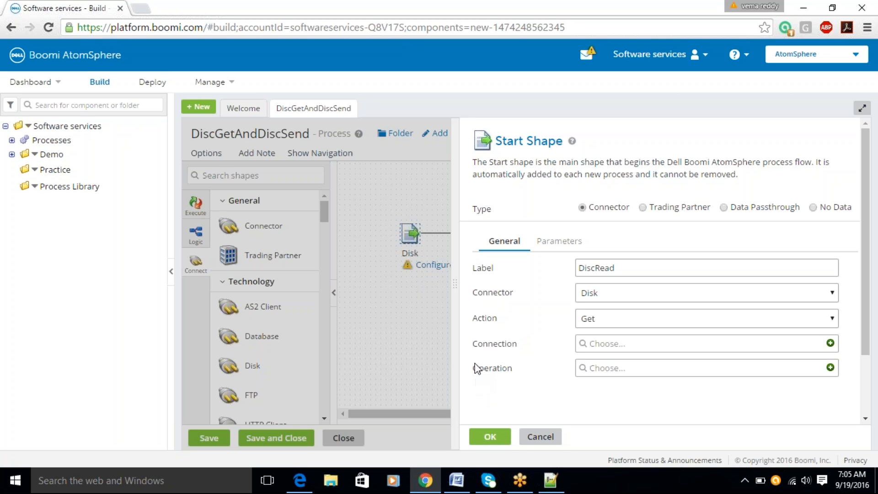
pyautogui.moveTo(475, 364); pyautogui.dragTo(526, 373)
pyautogui.moveTo(474, 344); pyautogui.dragTo(518, 351)
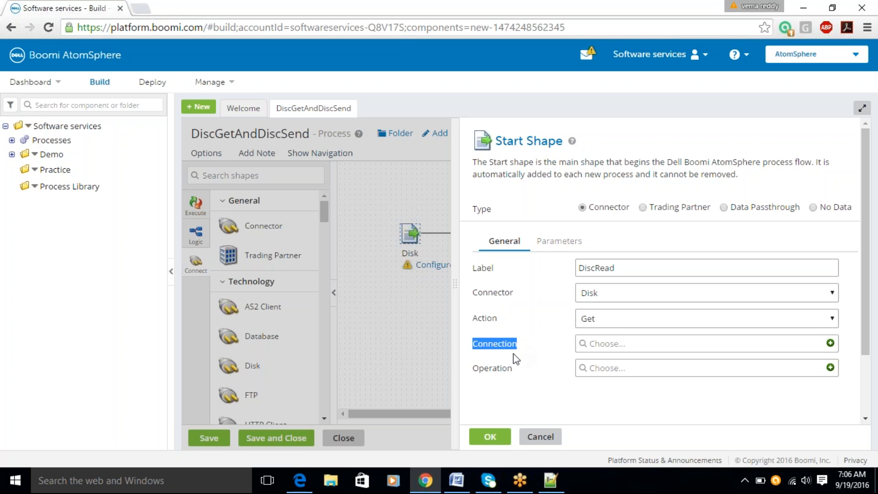
pyautogui.moveTo(476, 369); pyautogui.dragTo(520, 368)
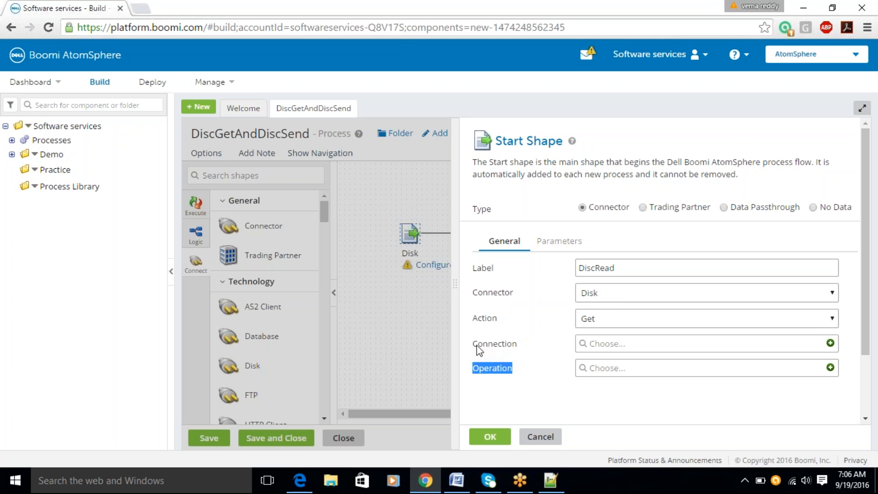
pyautogui.moveTo(477, 343); pyautogui.dragTo(516, 346)
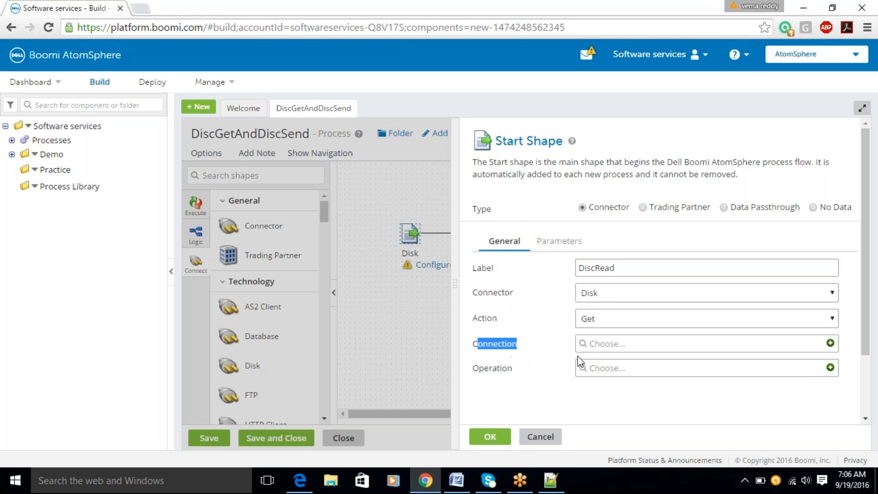
# Create and save a new Disk connection for the start shape with an empty directory, and return to the DiscGetAndDiscSend process.
pyautogui.click(830, 344)
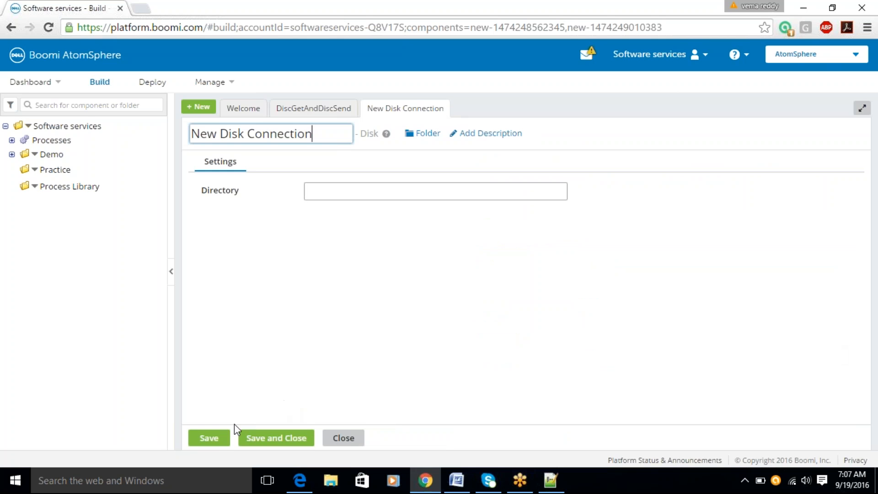
pyautogui.click(210, 438)
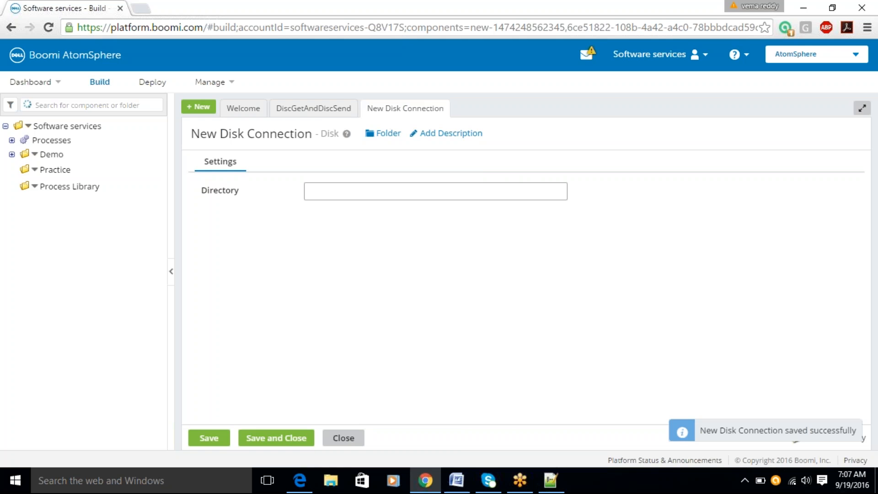
pyautogui.click(324, 114)
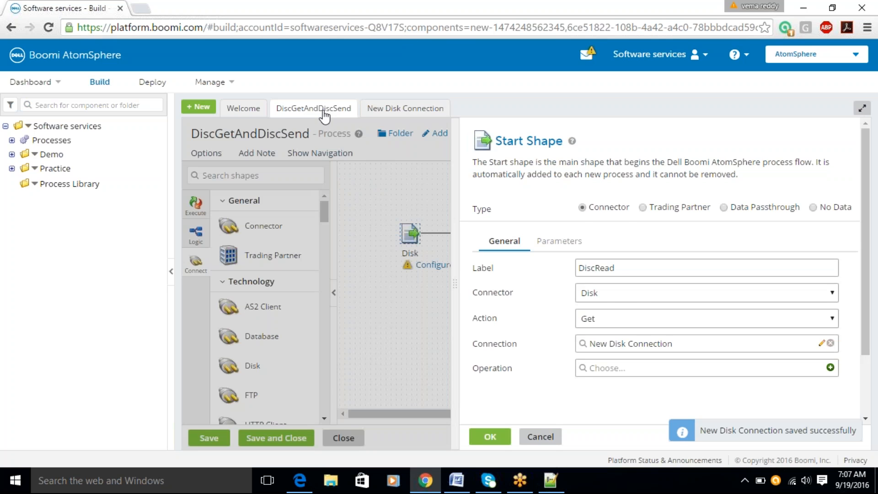
# Switch the start shape's connector from Disk to Salesforce and open a new Salesforce connection.
pyautogui.click(620, 297)
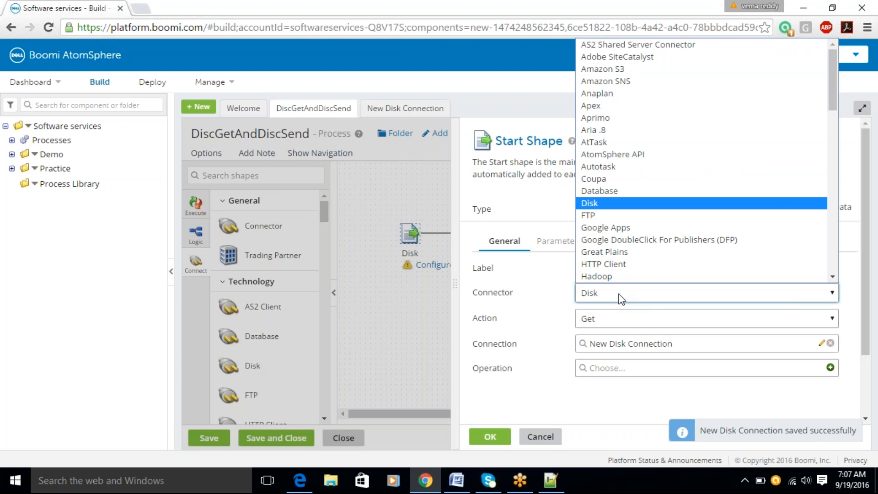
pyautogui.press('s')
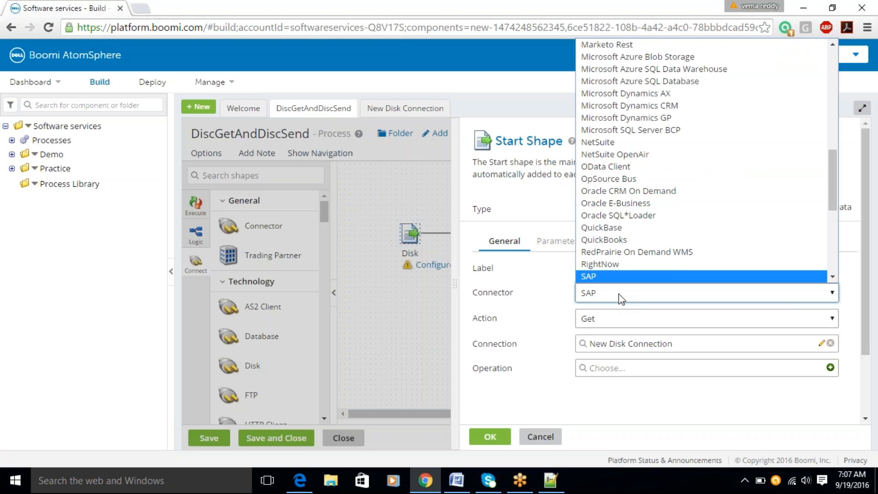
pyautogui.press('s')
pyautogui.press('s')
pyautogui.press('s')
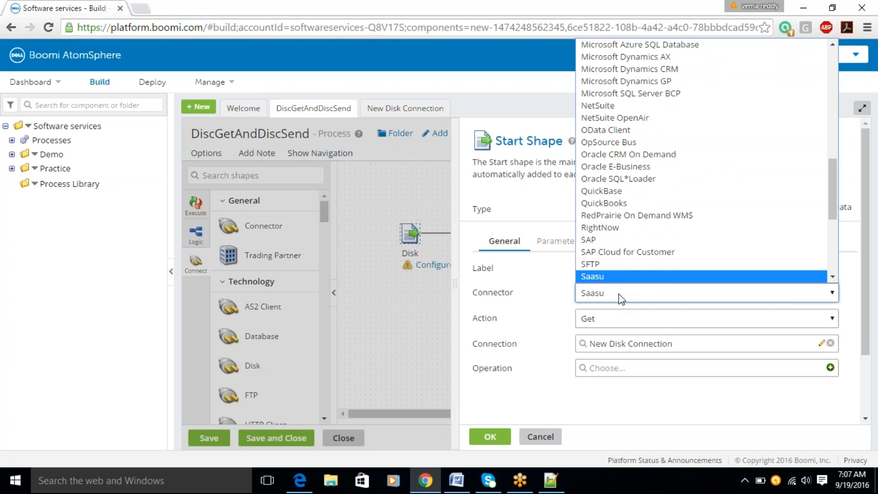
pyautogui.press('s')
pyautogui.press('s')
pyautogui.press('Return')
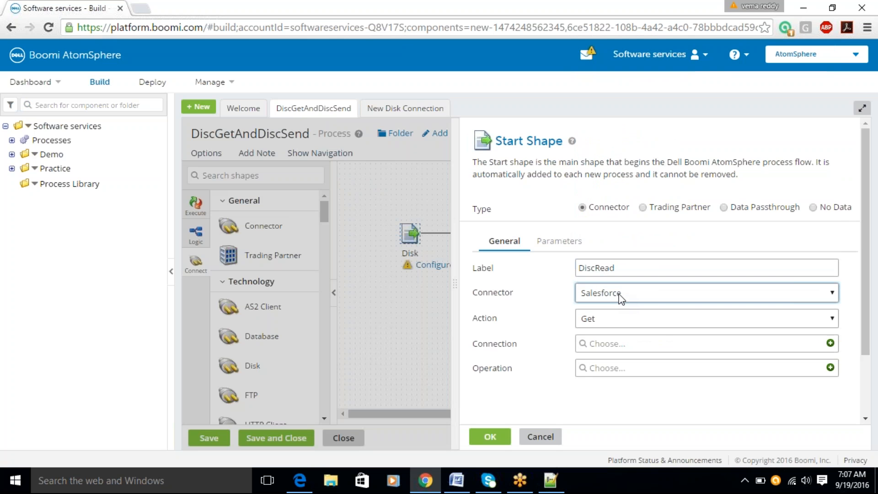
pyautogui.click(831, 343)
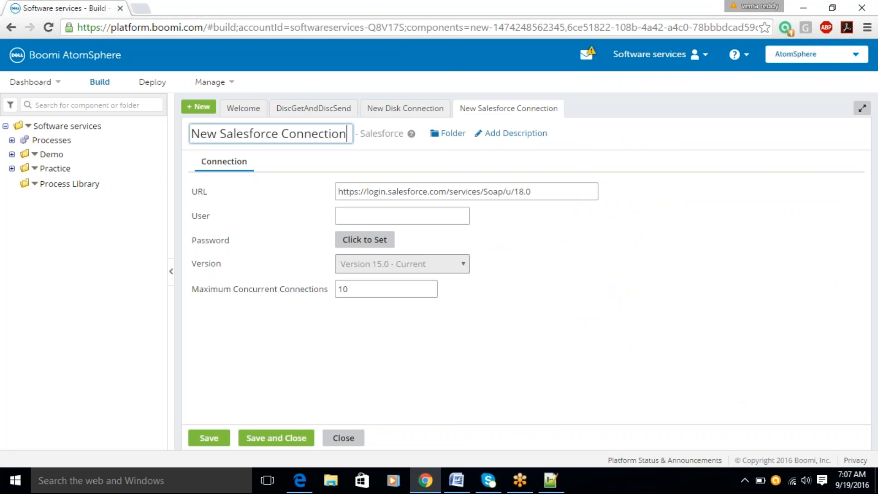
# Compare the settings of the new Salesforce connection with those of the Disk connection, and close the Salesforce connection without saving.
pyautogui.moveTo(194, 191); pyautogui.dragTo(310, 289)
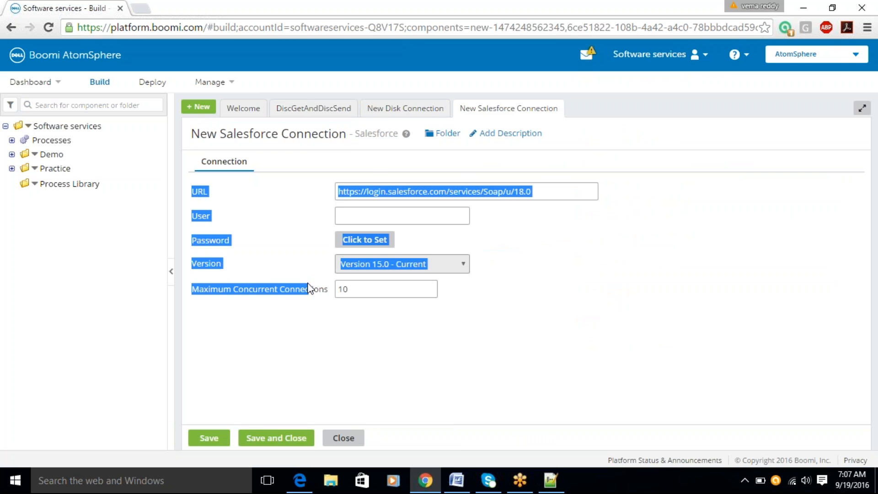
pyautogui.click(391, 110)
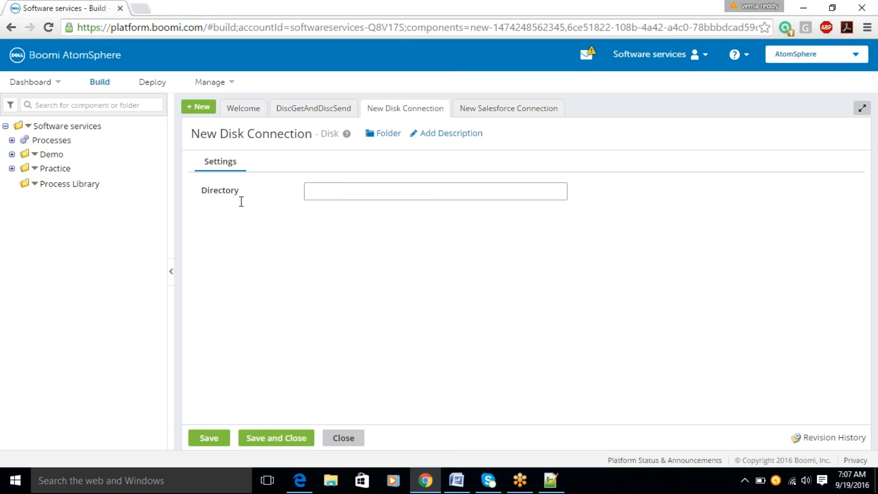
pyautogui.moveTo(241, 202)
pyautogui.mouseDown()
pyautogui.moveTo(268, 209)
pyautogui.moveTo(245, 192)
pyautogui.mouseUp()
pyautogui.click(502, 111)
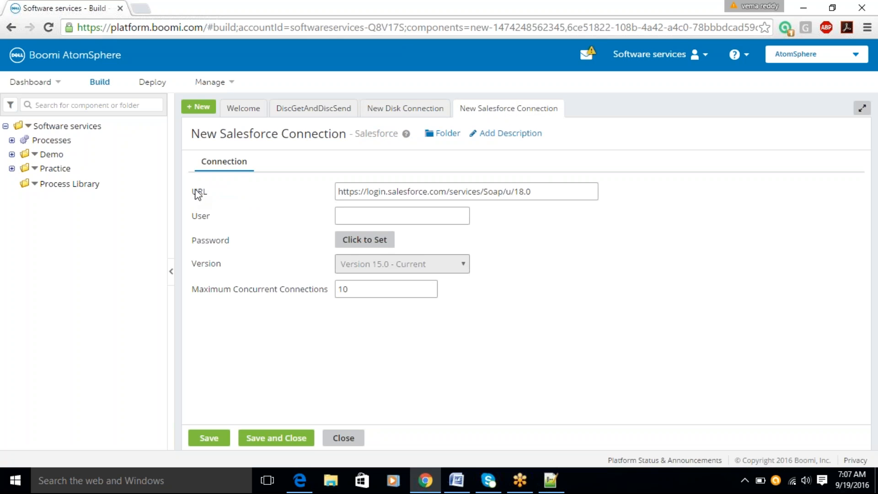
pyautogui.moveTo(192, 190); pyautogui.dragTo(230, 246)
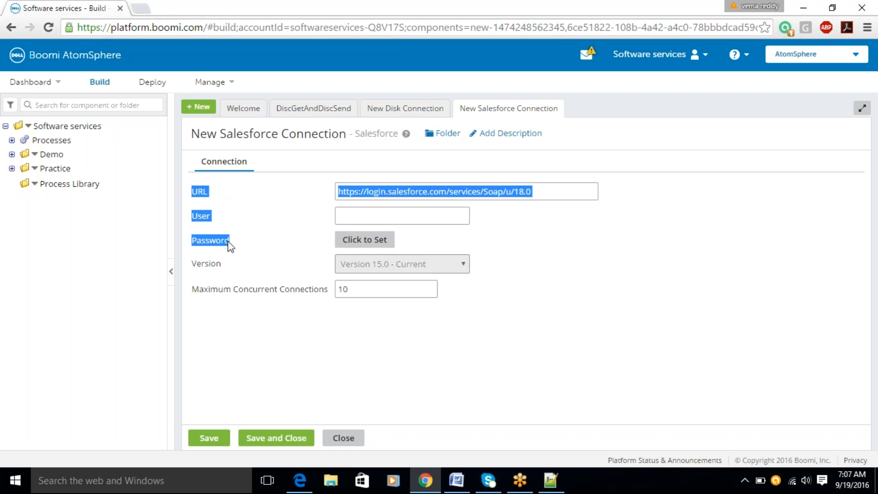
pyautogui.click(343, 438)
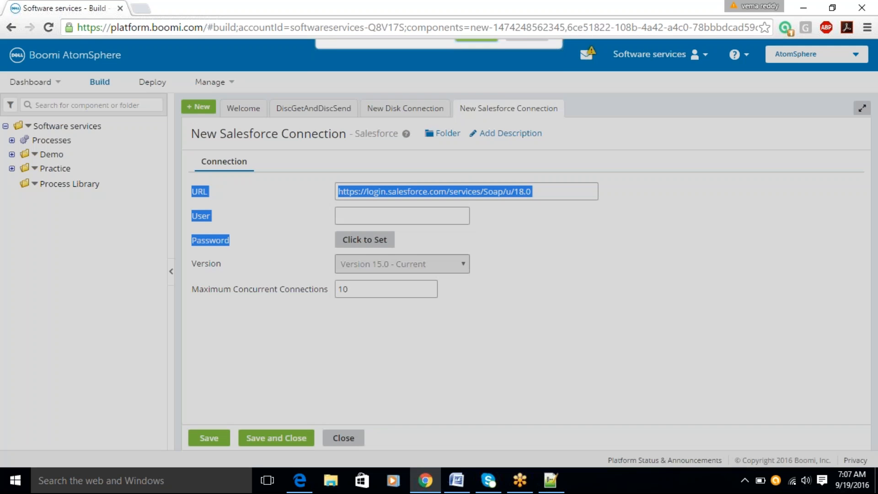
pyautogui.click(472, 115)
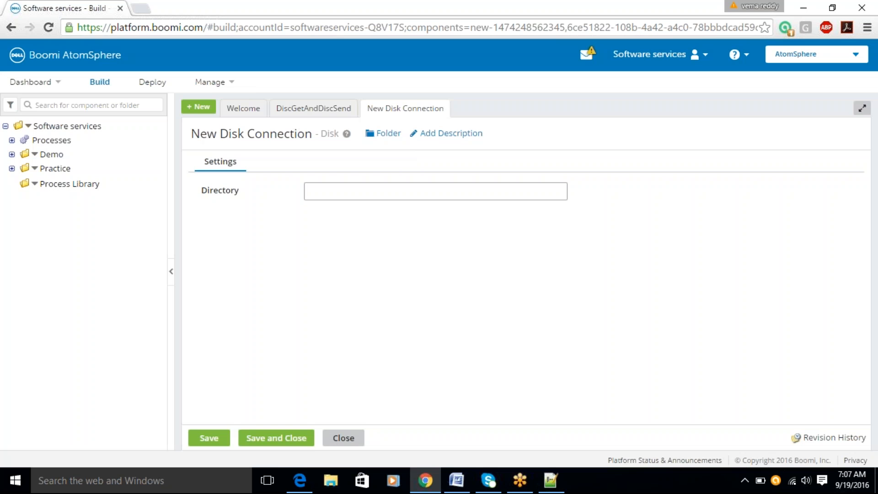
# Copy the path of the C:\Boomi AtomSphere\sample folder from File Explorer and enter it as the Disk connection's directory.
pyautogui.click(353, 192)
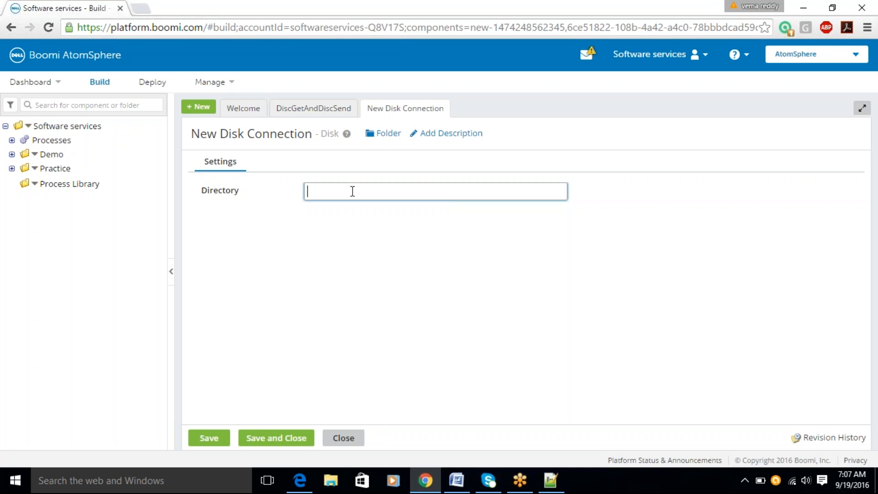
pyautogui.click(331, 480)
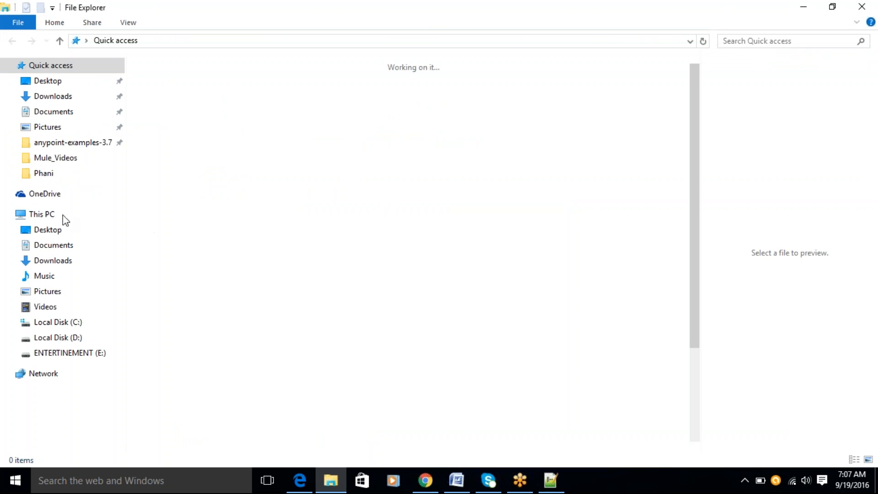
pyautogui.click(59, 322)
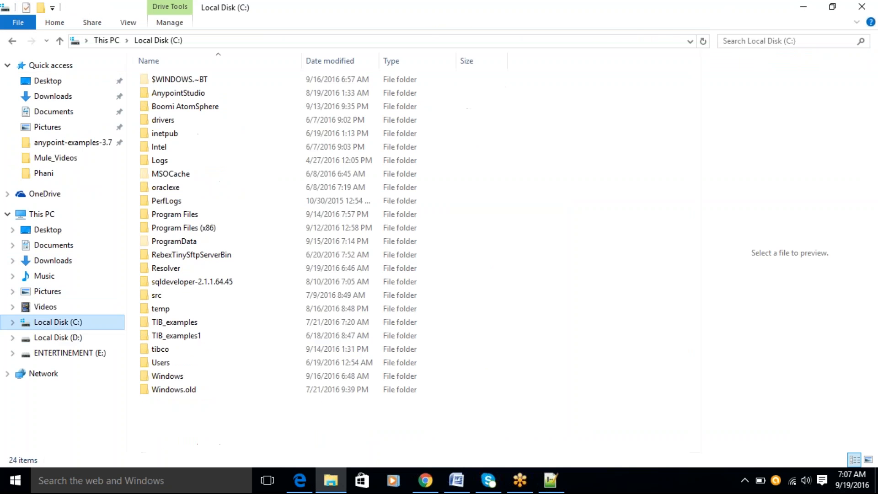
pyautogui.doubleClick(201, 106)
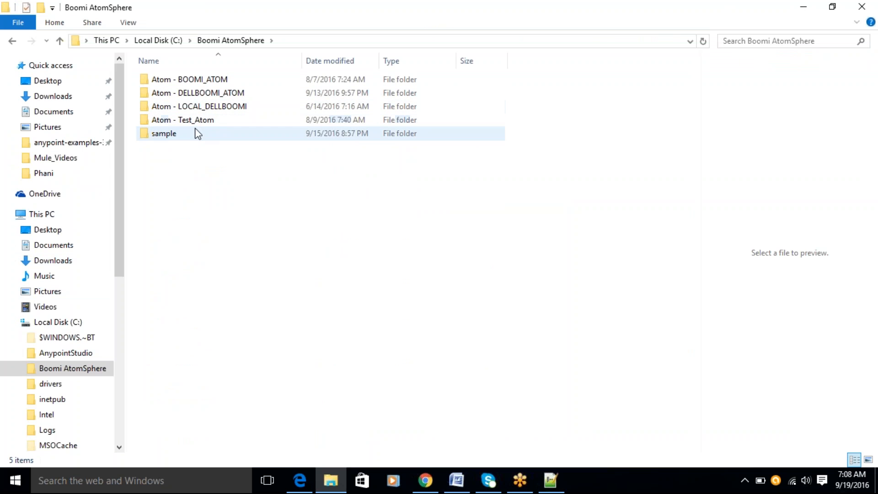
pyautogui.doubleClick(215, 93)
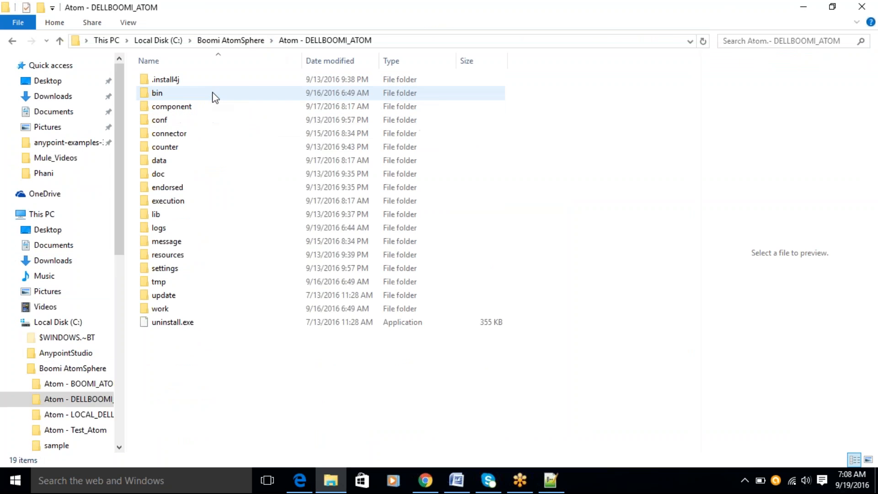
pyautogui.click(230, 40)
pyautogui.doubleClick(181, 136)
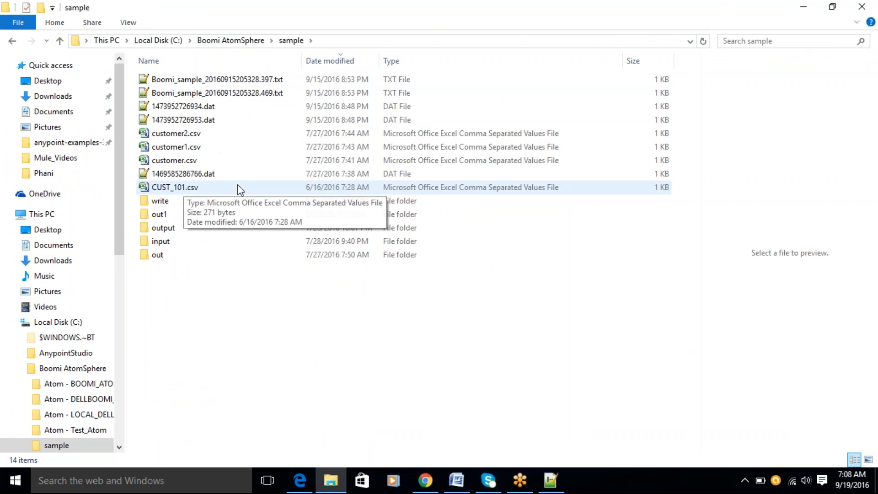
pyautogui.click(394, 42)
pyautogui.hotkey('ctrl', 'c')
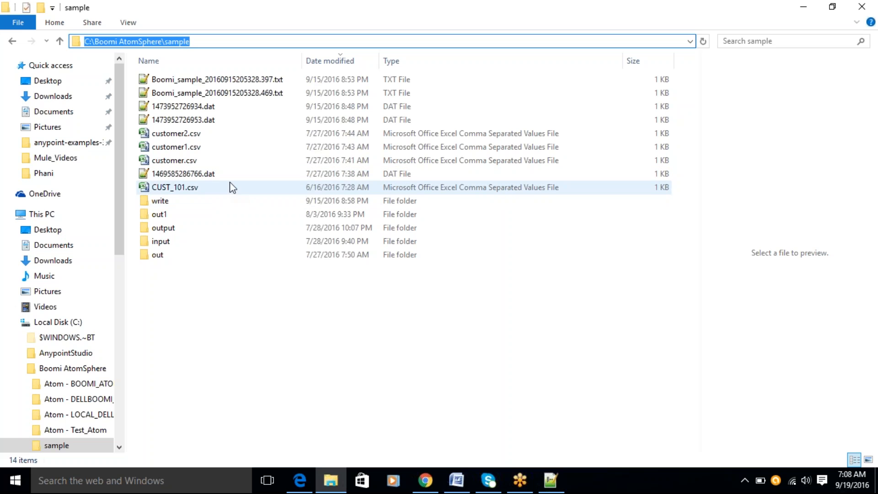
pyautogui.hotkey('alt', 'Tab')
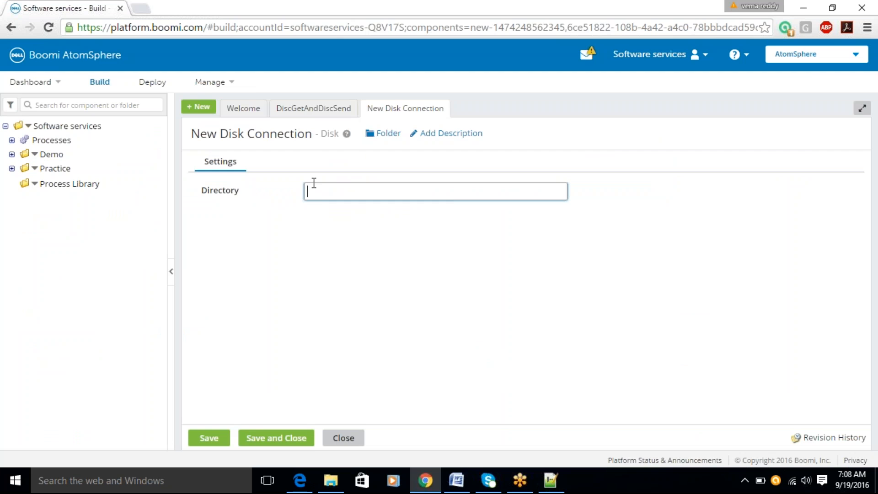
pyautogui.hotkey('ctrl', 'v')
# Rename the Disk connection to Atom Home dir Connection, and save and close it.
pyautogui.click(226, 133)
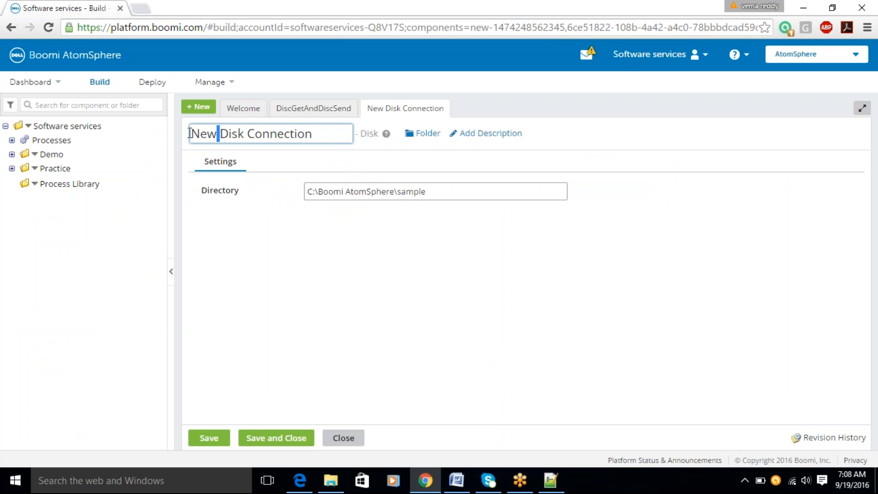
pyautogui.moveTo(220, 134); pyautogui.dragTo(169, 144)
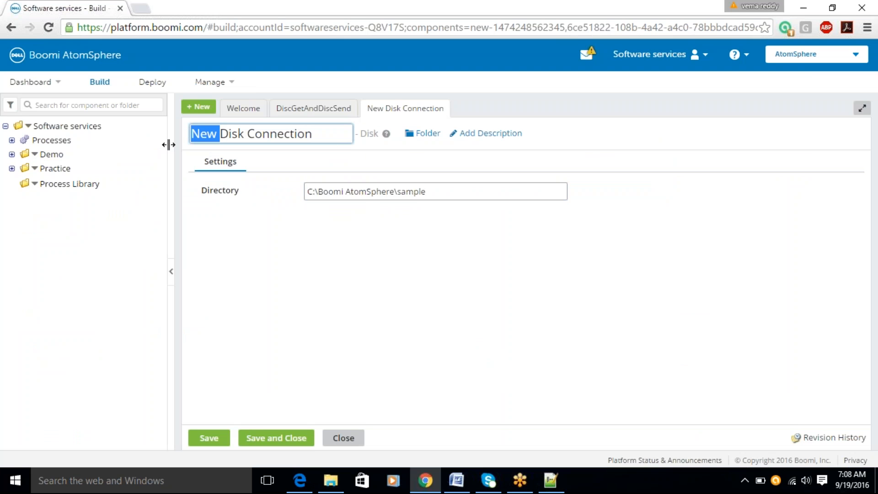
pyautogui.write('Atom Ho')
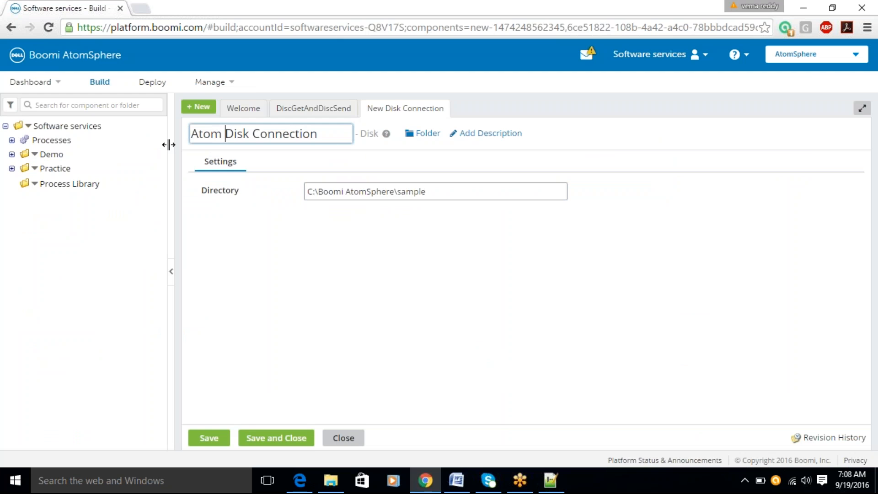
pyautogui.write('me dir')
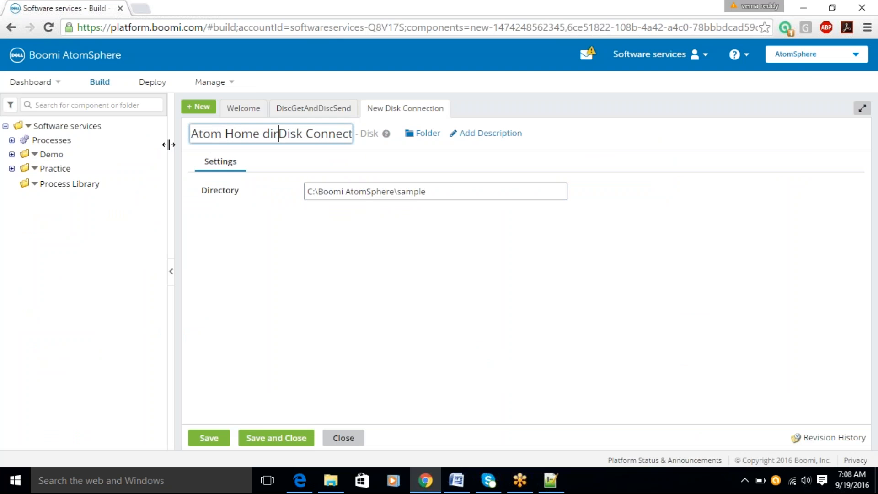
pyautogui.press('Delete')
pyautogui.press('Delete')
pyautogui.press('Delete')
pyautogui.press('Delete')
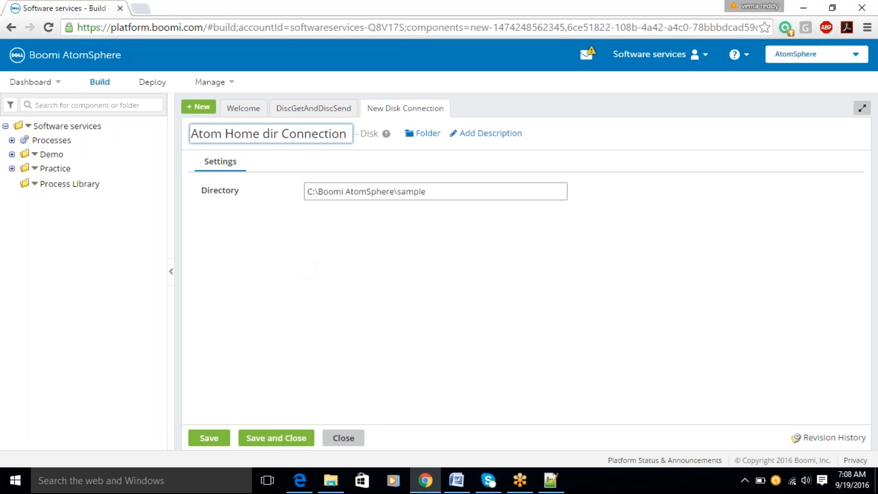
pyautogui.click(287, 439)
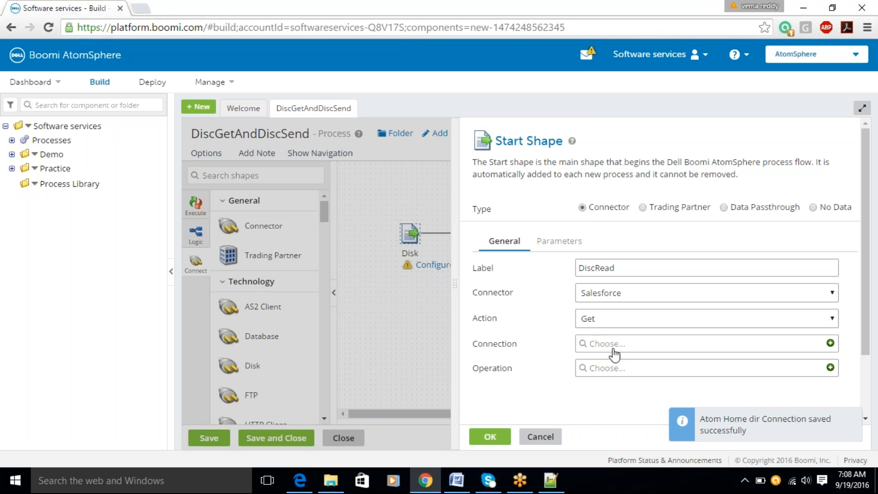
# Set the start shape's connector back to Disk and assign Atom Home dir Connection from the Practice folder.
pyautogui.click(612, 295)
pyautogui.write('di')
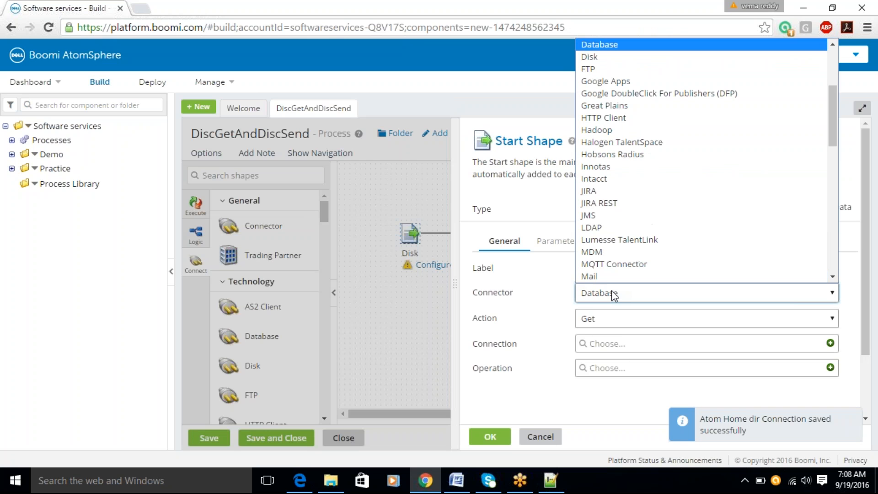
pyautogui.press('Return')
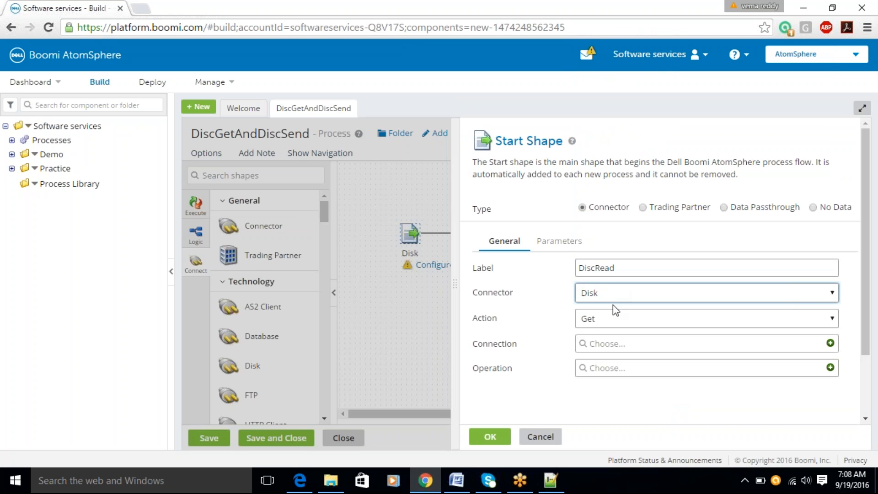
pyautogui.click(606, 345)
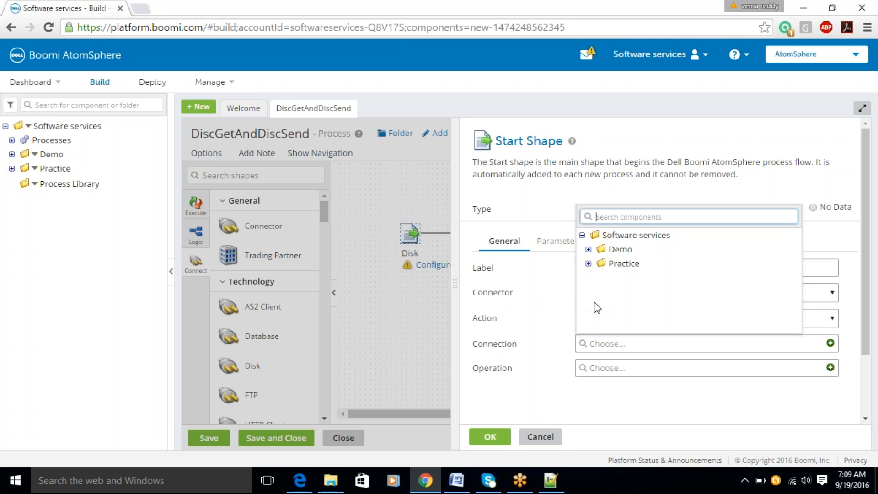
pyautogui.click(588, 264)
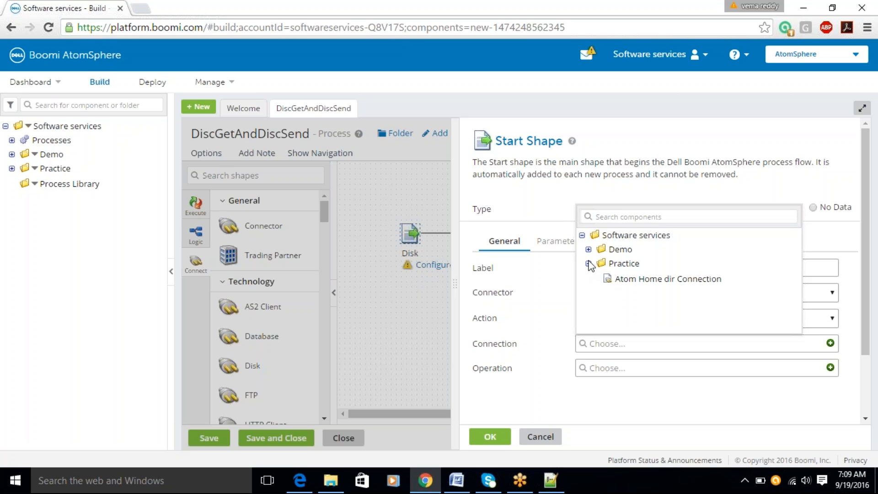
pyautogui.click(633, 279)
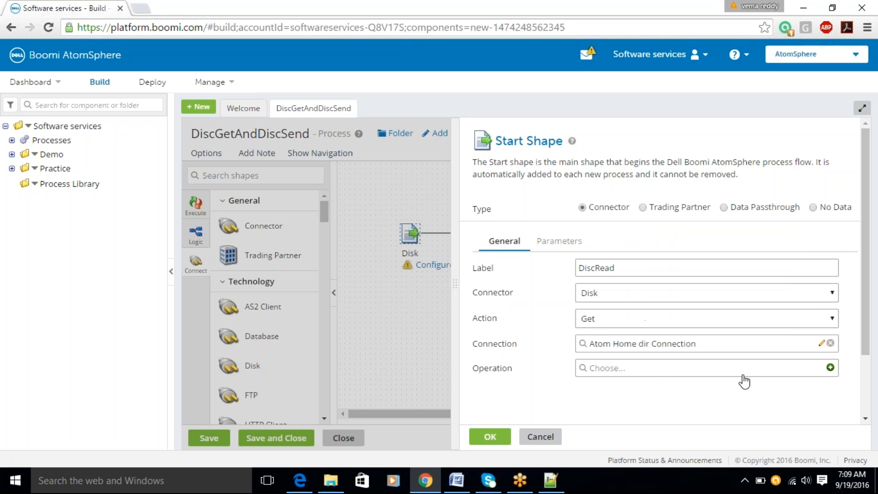
# Create a new operation for the start shape and name it Disc Get Connector Operation.
pyautogui.click(830, 367)
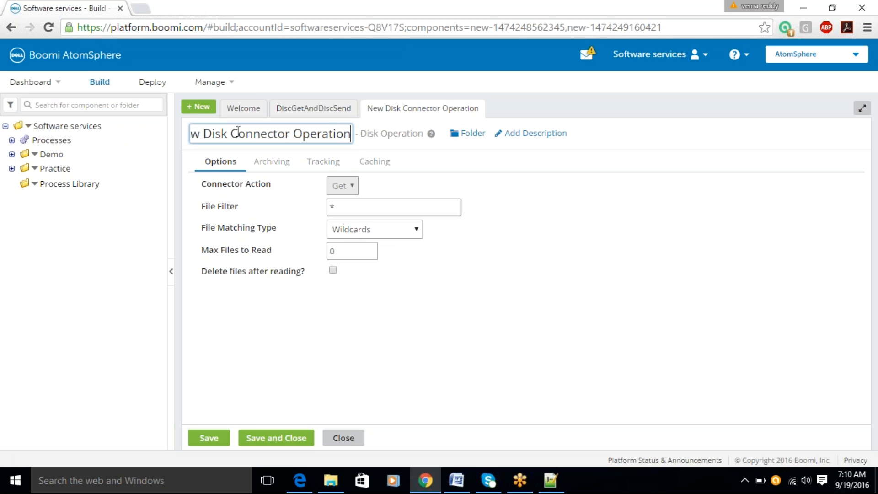
pyautogui.moveTo(237, 131); pyautogui.dragTo(116, 146)
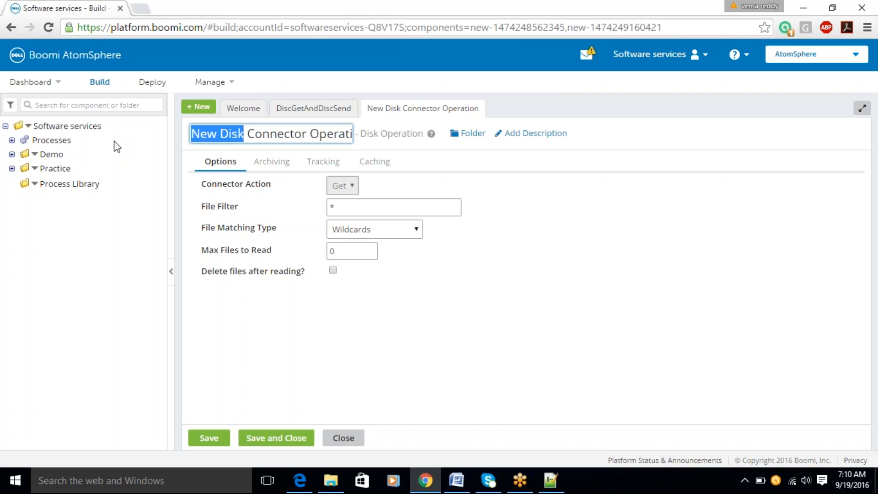
pyautogui.write('Dis')
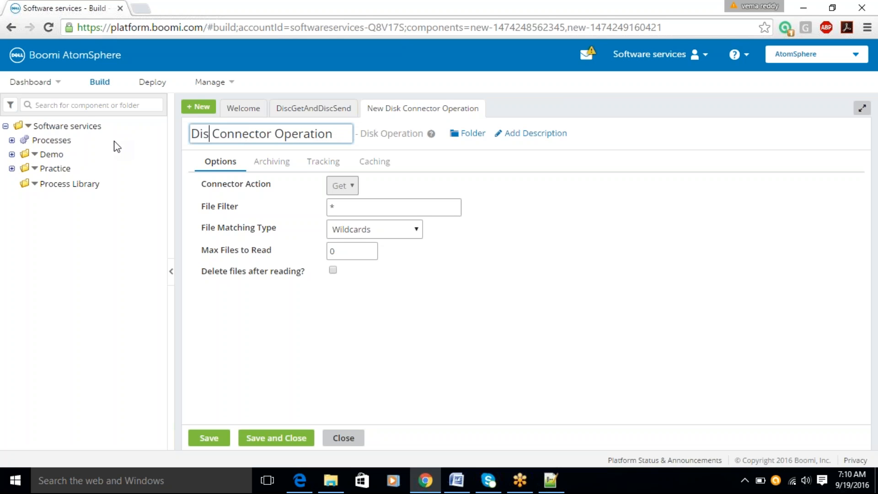
pyautogui.write('c Get')
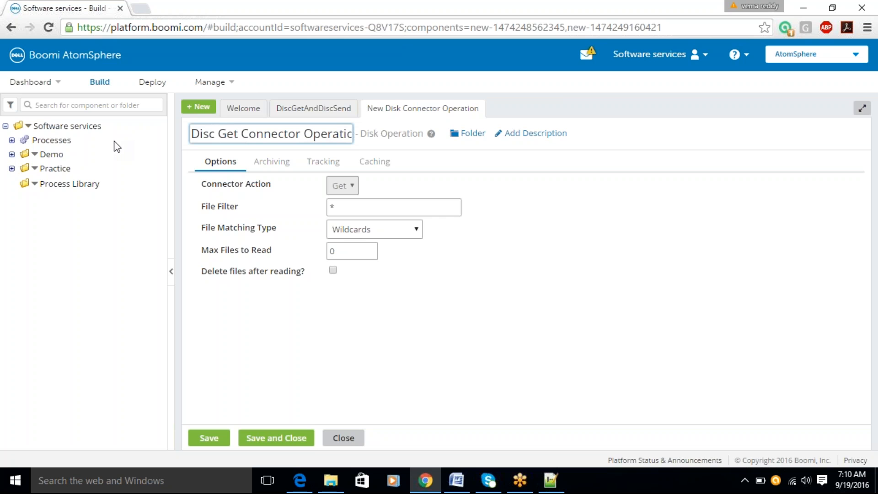
# Check the files in the sample folder and set the operation's file filter to *.*.
pyautogui.click(359, 205)
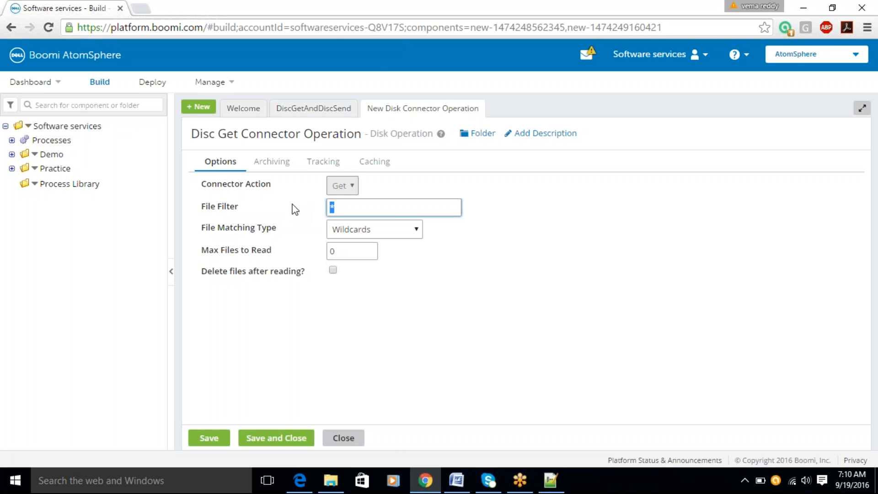
pyautogui.click(336, 480)
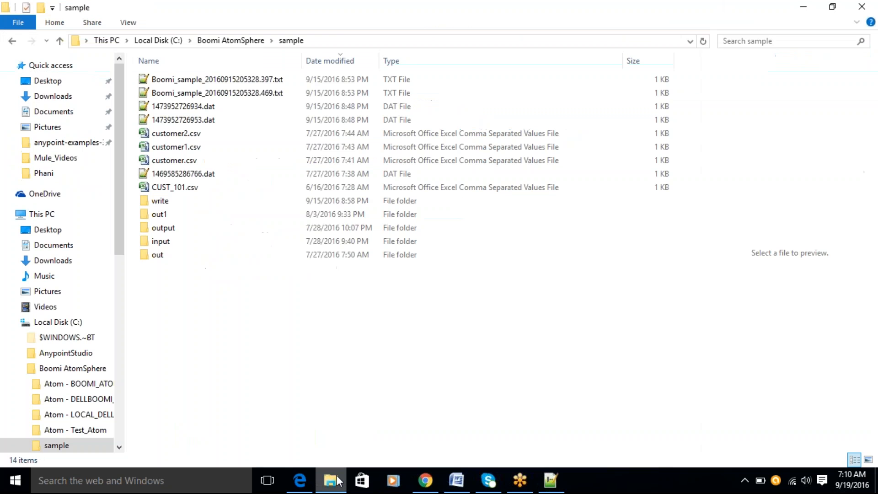
pyautogui.click(337, 480)
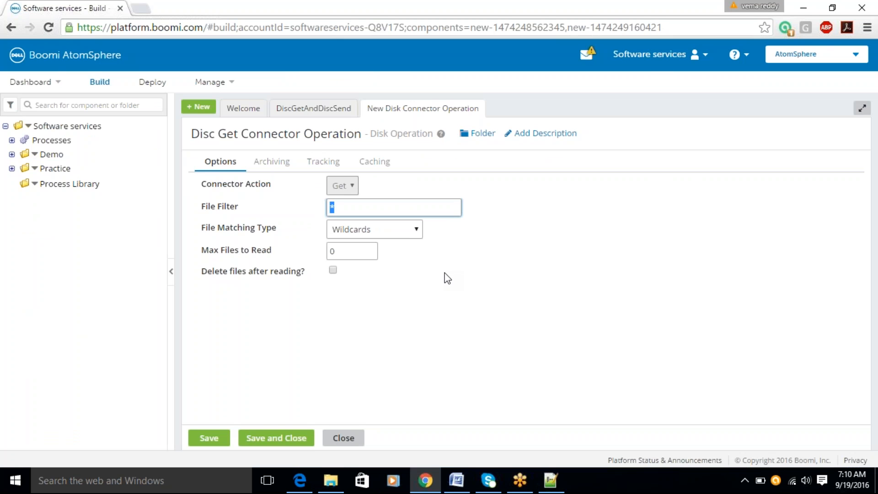
pyautogui.press('Right')
pyautogui.write('.*')
pyautogui.doubleClick(337, 209)
pyautogui.moveTo(330, 209); pyautogui.dragTo(335, 209)
pyautogui.doubleClick(342, 206)
pyautogui.click(351, 211)
pyautogui.moveTo(334, 207); pyautogui.dragTo(330, 207)
pyautogui.moveTo(351, 206); pyautogui.dragTo(330, 206)
pyautogui.click(332, 207)
# Try csv, xml and test* patterns in the operation's file filter and restore it to *.*.
pyautogui.moveTo(339, 207); pyautogui.dragTo(345, 209)
pyautogui.press('BackSpace')
pyautogui.write('csv')
pyautogui.press('BackSpace')
pyautogui.press('BackSpace')
pyautogui.press('BackSpace')
pyautogui.write('xml')
pyautogui.press('Left')
pyautogui.press('Left')
pyautogui.write('test*')
pyautogui.press('BackSpace')
pyautogui.press('BackSpace')
pyautogui.press('BackSpace')
pyautogui.press('BackSpace')
pyautogui.press('BackSpace')
pyautogui.press('BackSpace')
pyautogui.press('BackSpace')
pyautogui.press('BackSpace')
pyautogui.write('*')
# Set the maximum files to read to 5, and save and close the Disk operation.
pyautogui.click(344, 252)
pyautogui.moveTo(343, 252); pyautogui.dragTo(293, 259)
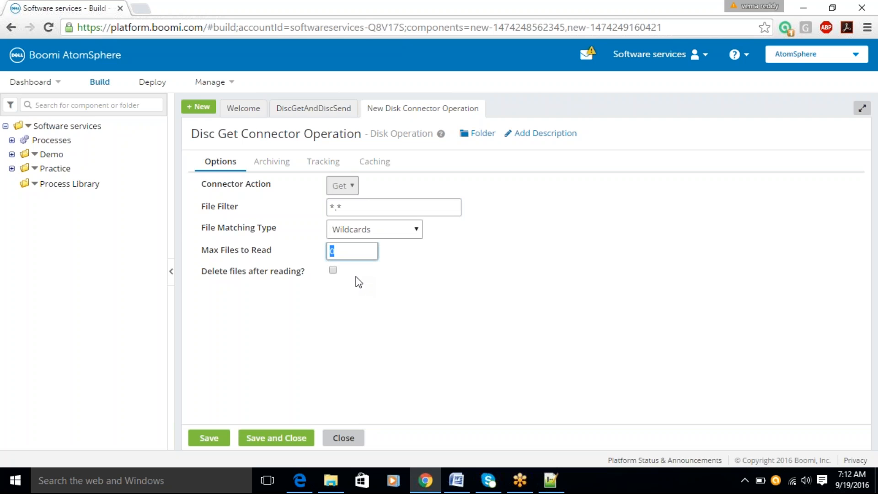
pyautogui.write('5')
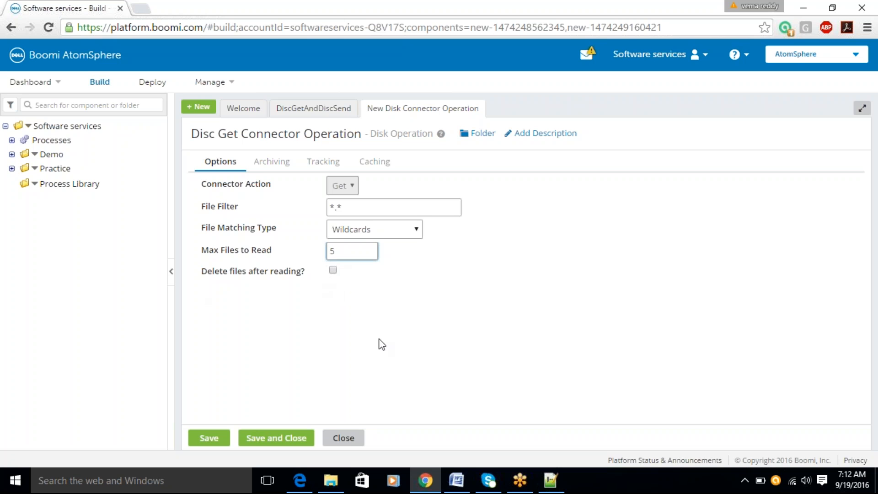
pyautogui.click(289, 440)
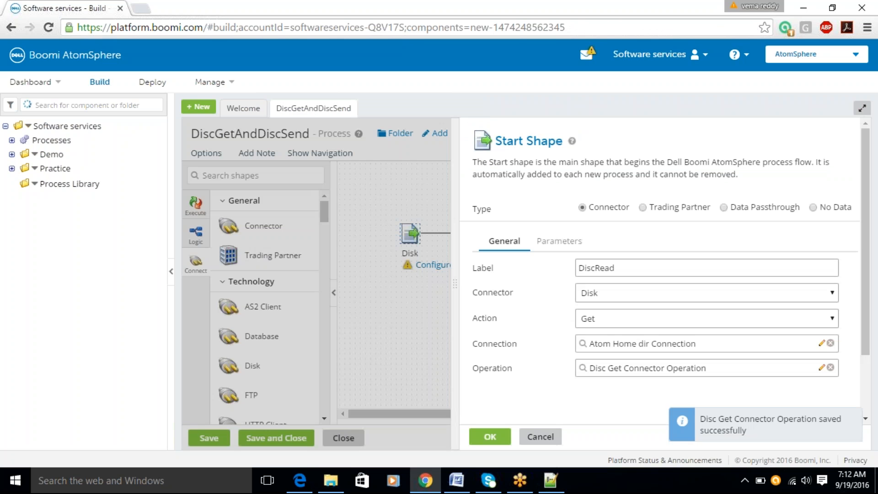
# Apply the DiscRead start shape's configuration, shift the shape slightly up on the canvas, and save the process.
pyautogui.click(488, 438)
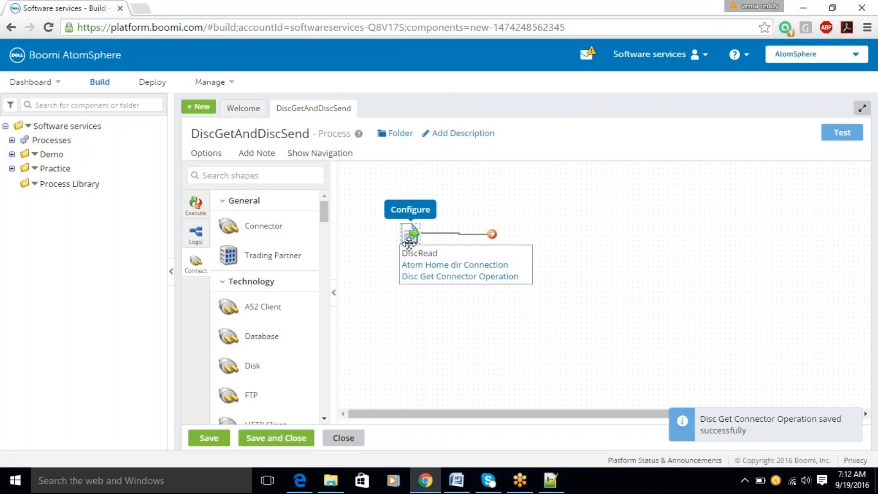
pyautogui.moveTo(410, 234); pyautogui.dragTo(410, 228)
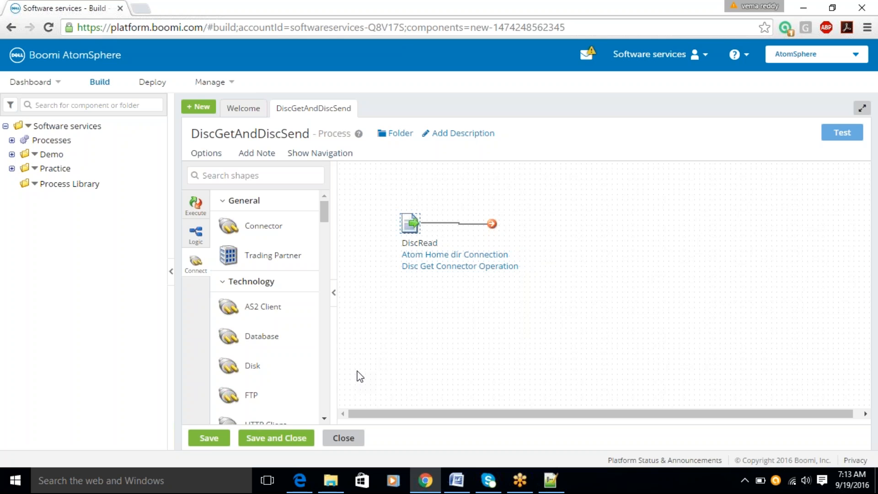
pyautogui.click(212, 441)
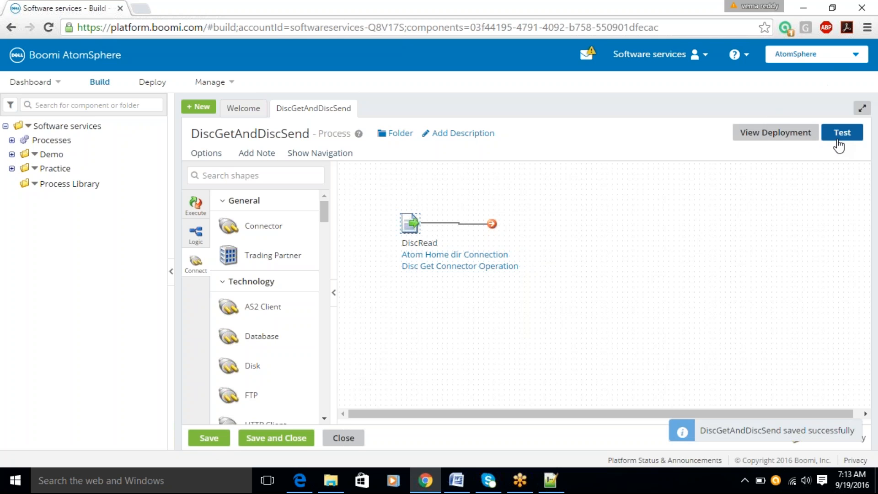
# Run a test of the DiscGetAndDiscSend process on the DELLBOOMI_ATOM atom.
pyautogui.click(842, 132)
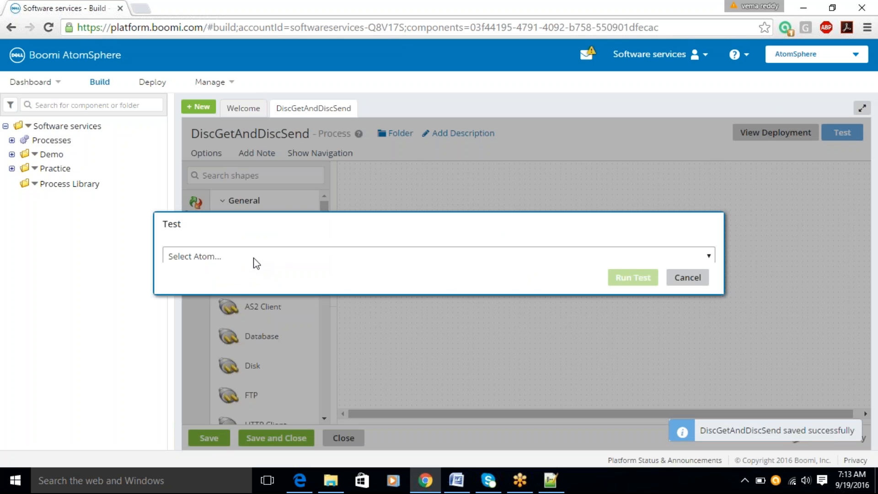
pyautogui.click(253, 257)
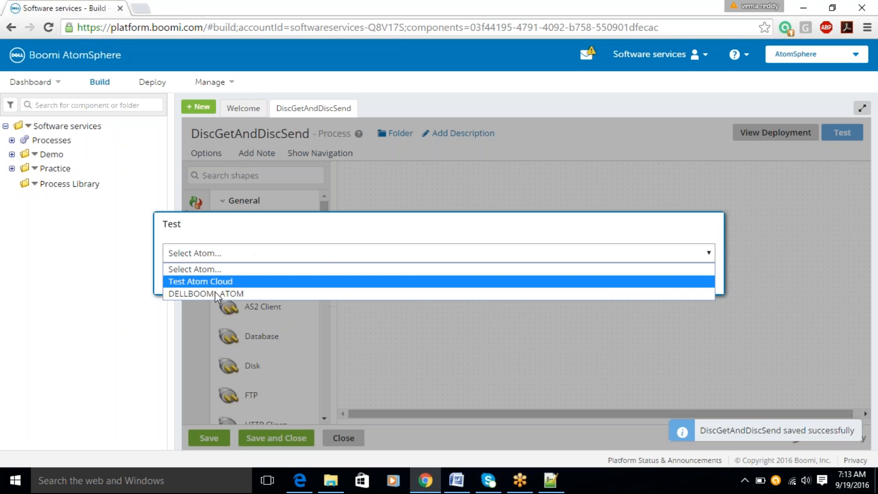
pyautogui.click(214, 294)
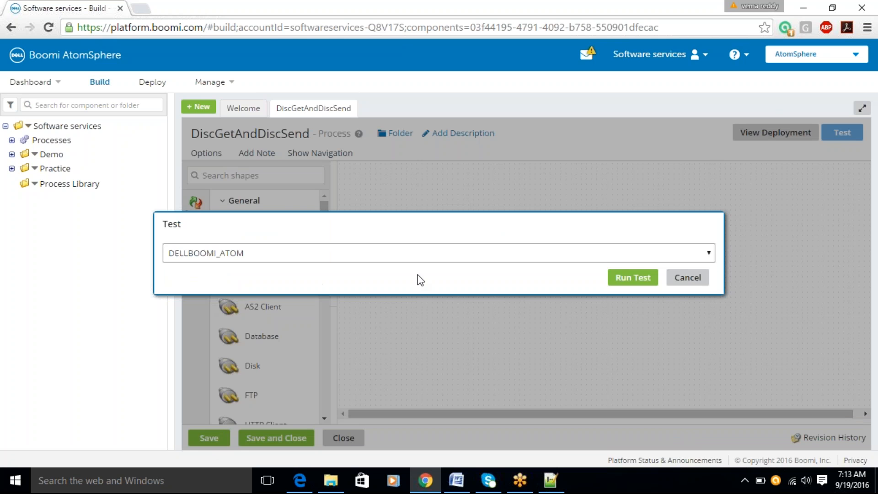
pyautogui.click(630, 284)
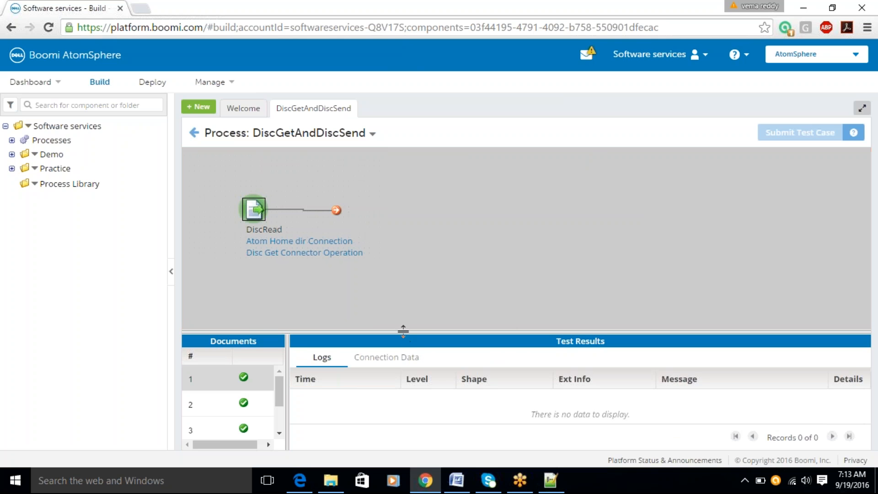
# Enlarge the test results area to show the whole document list and open the test run's process log.
pyautogui.moveTo(401, 330); pyautogui.dragTo(445, 254)
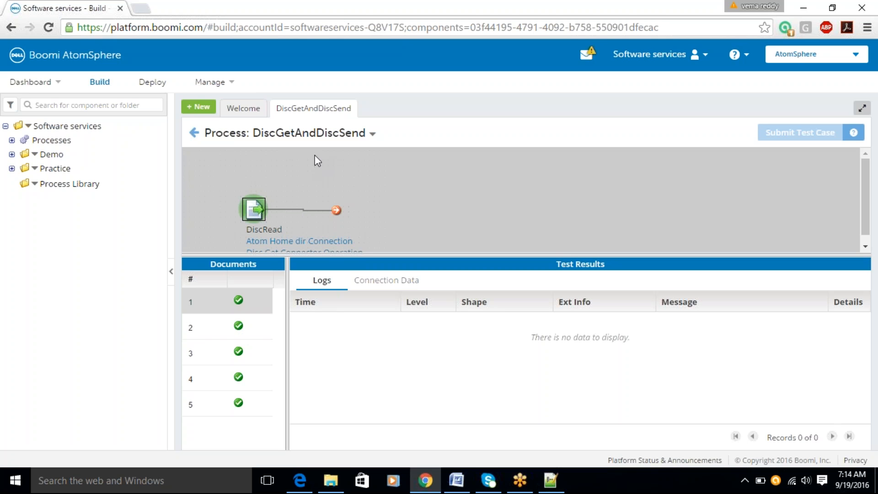
pyautogui.click(372, 135)
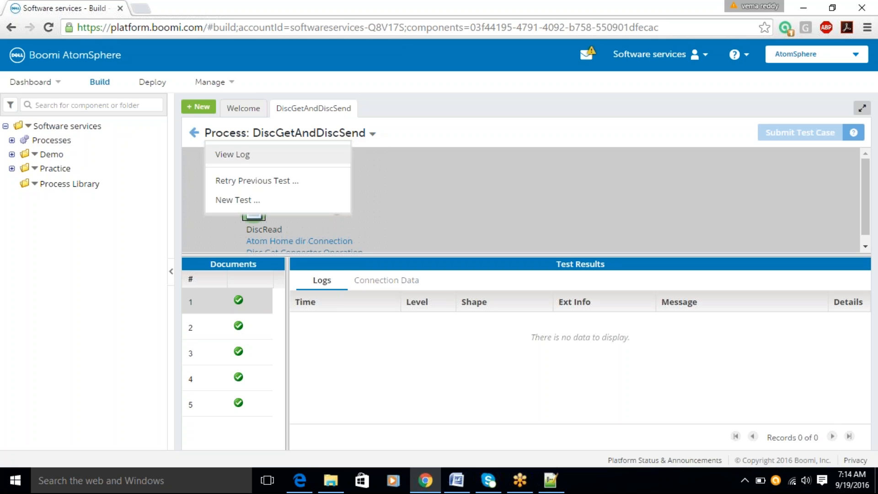
pyautogui.click(254, 157)
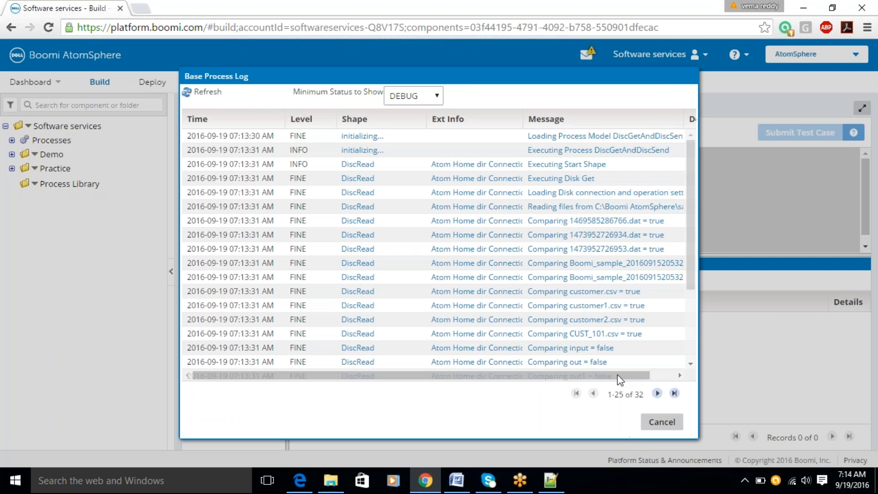
# Examine the first log messages about loading and executing the process, the start shape and the Disk Get action.
pyautogui.moveTo(617, 375); pyautogui.dragTo(642, 374)
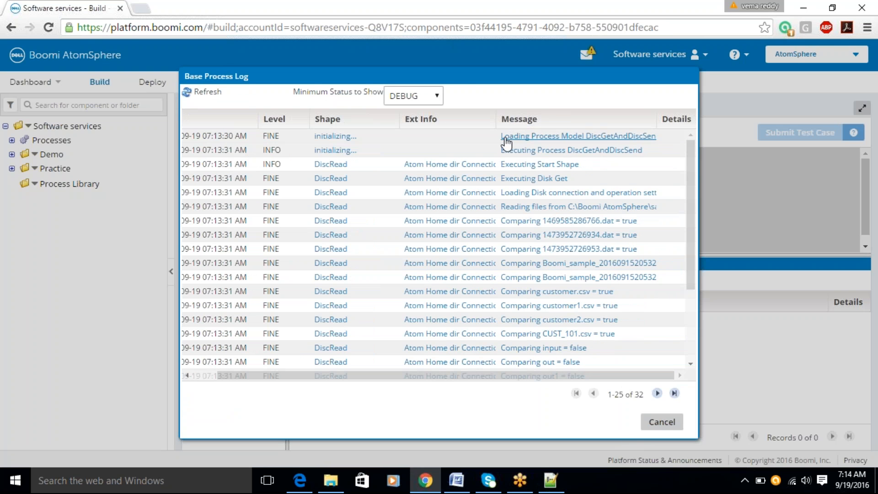
pyautogui.moveTo(499, 135); pyautogui.dragTo(672, 138)
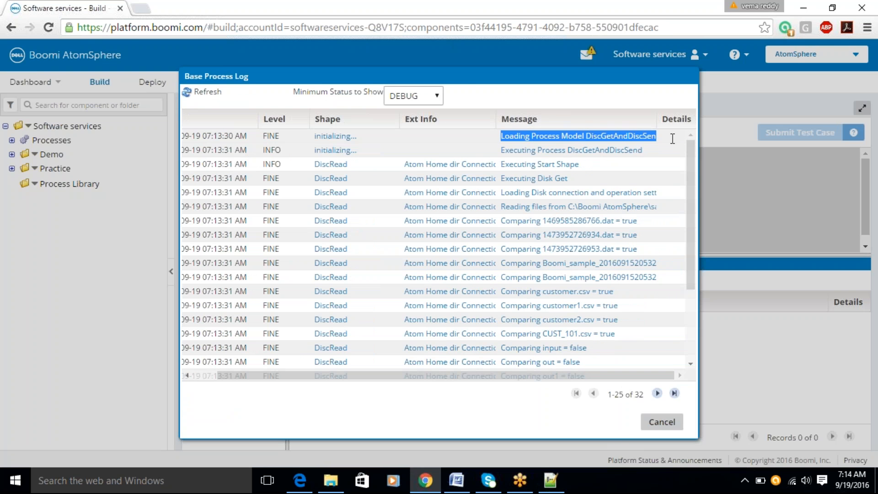
pyautogui.moveTo(500, 150); pyautogui.dragTo(655, 152)
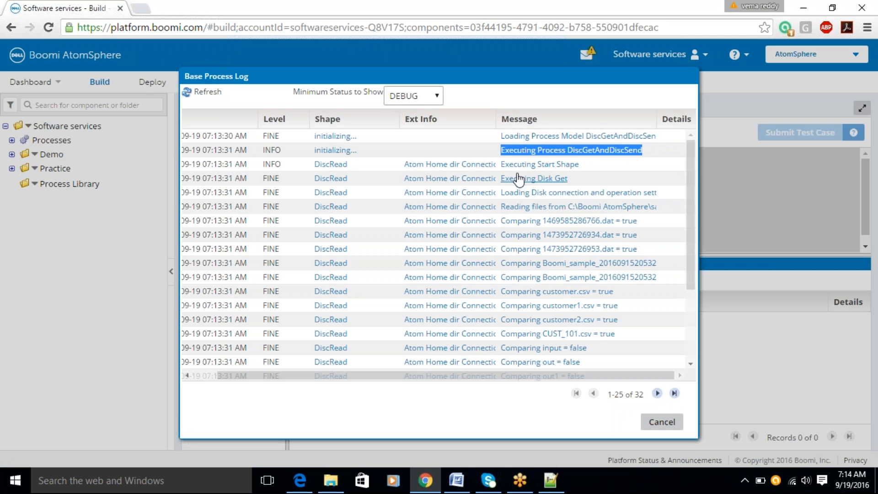
pyautogui.moveTo(508, 165); pyautogui.dragTo(577, 167)
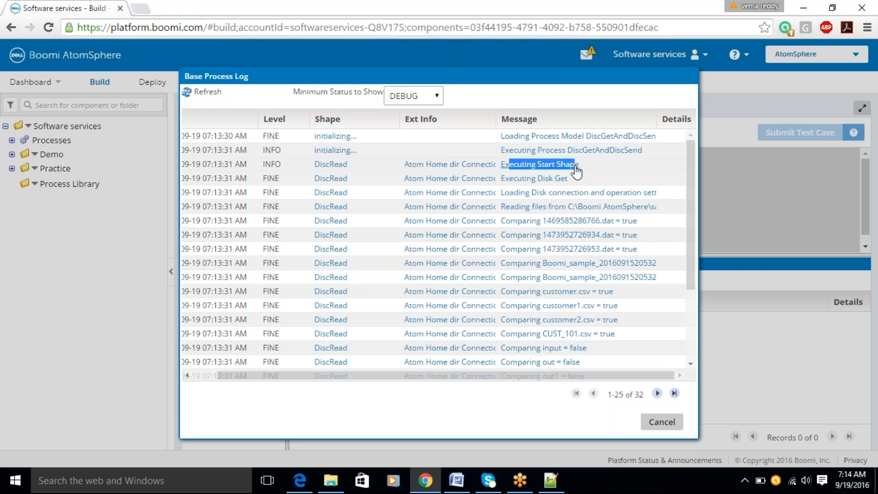
pyautogui.click(577, 167)
pyautogui.click(627, 394)
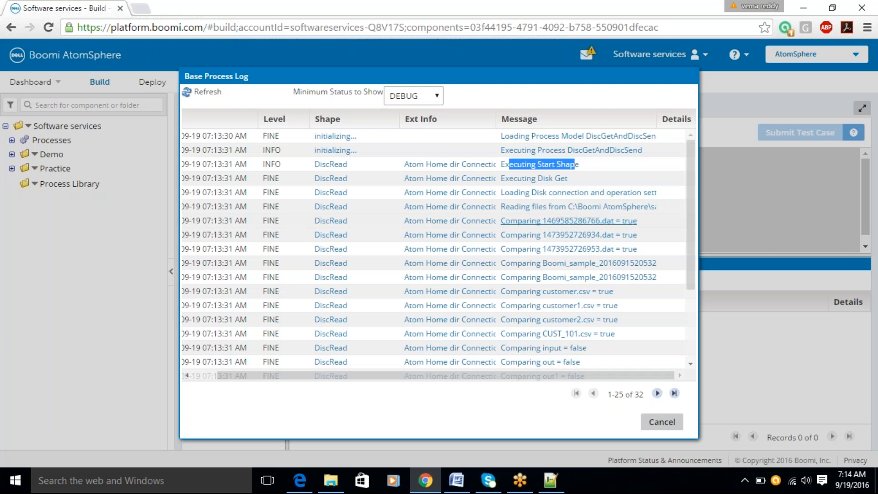
pyautogui.moveTo(568, 179); pyautogui.dragTo(534, 183)
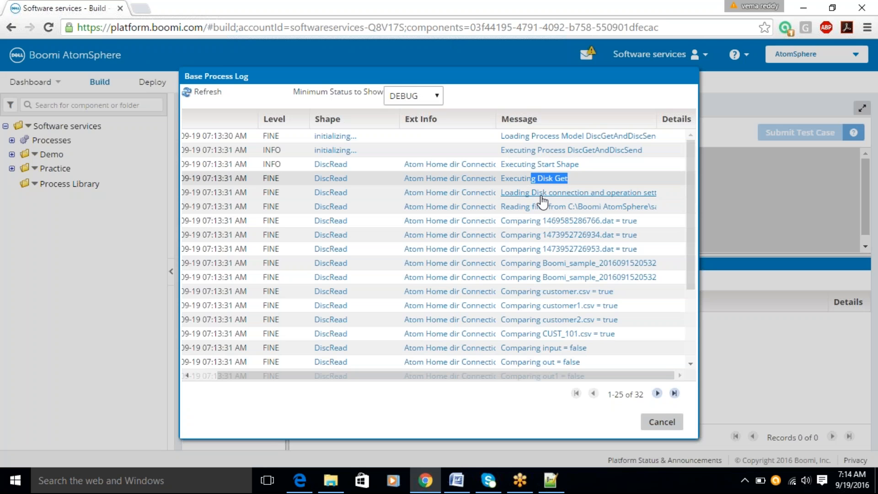
# Read the full log messages on loading the Disk settings and on the source directory and wildcard filter used to read files.
pyautogui.click(542, 194)
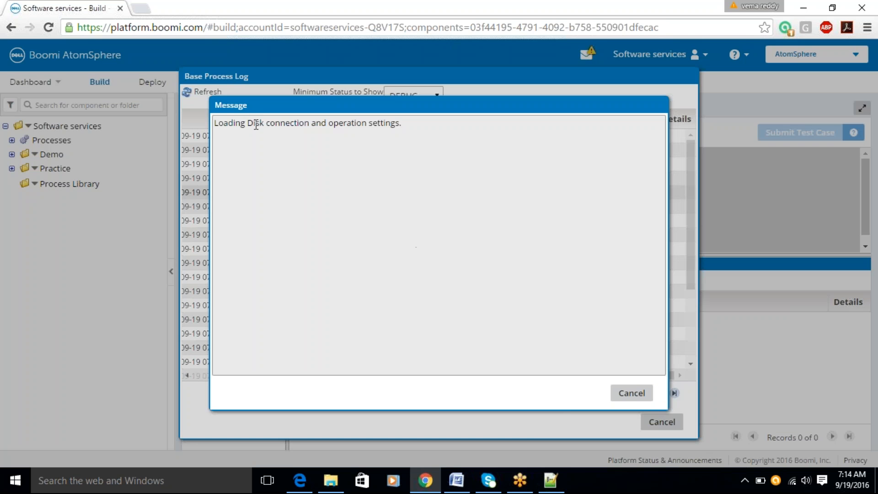
pyautogui.click(631, 393)
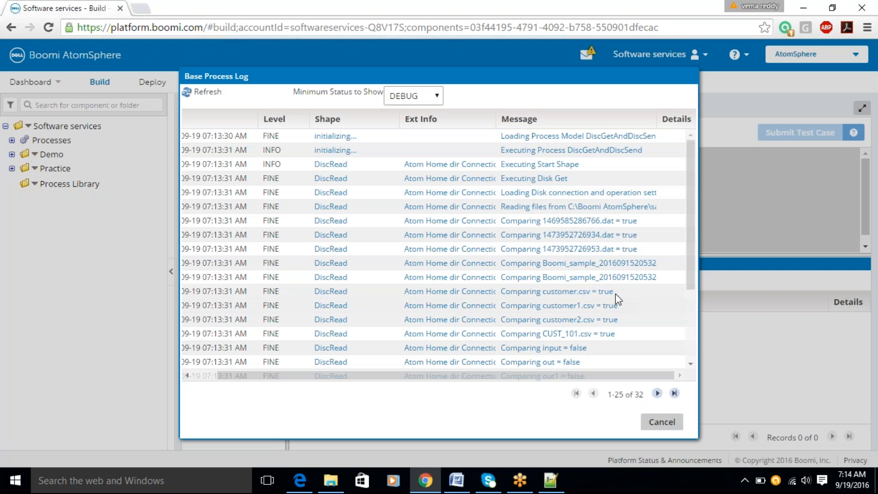
pyautogui.click(526, 209)
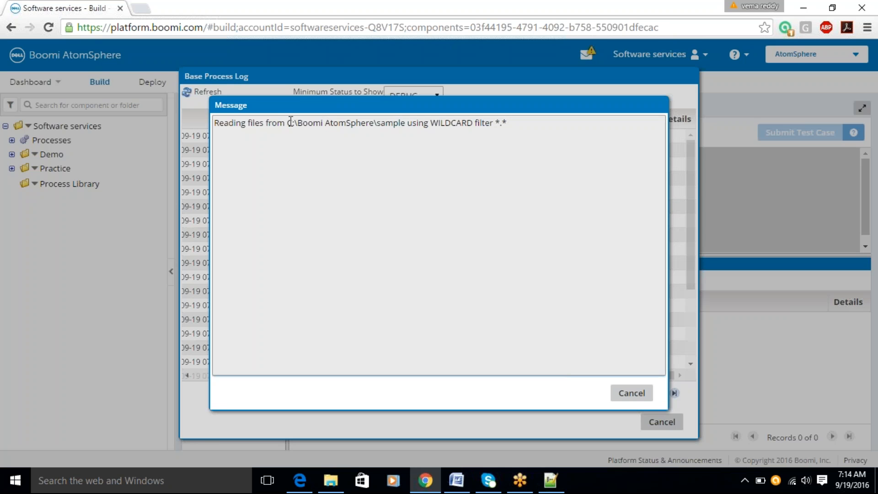
pyautogui.moveTo(291, 122); pyautogui.dragTo(406, 128)
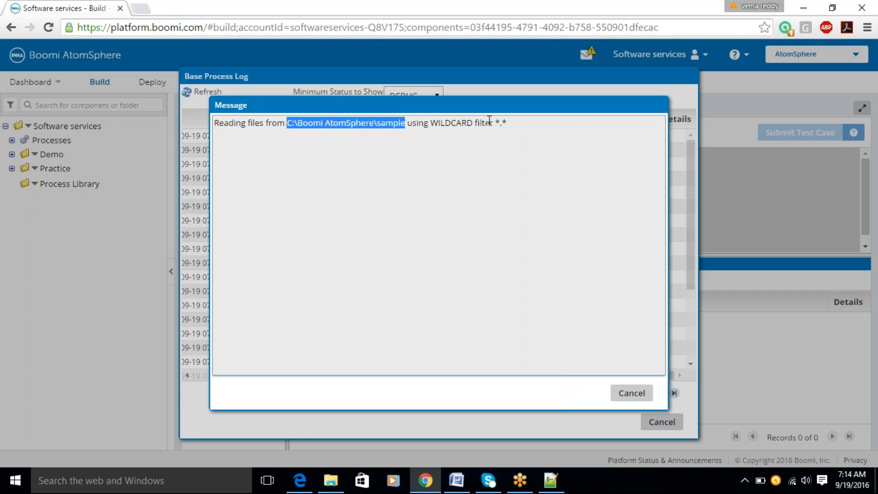
pyautogui.moveTo(493, 123); pyautogui.dragTo(541, 124)
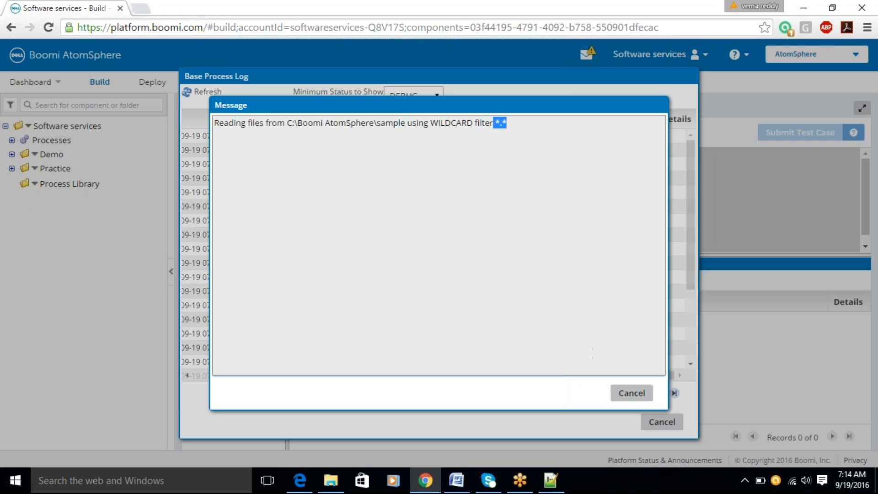
pyautogui.click(626, 393)
pyautogui.click(594, 206)
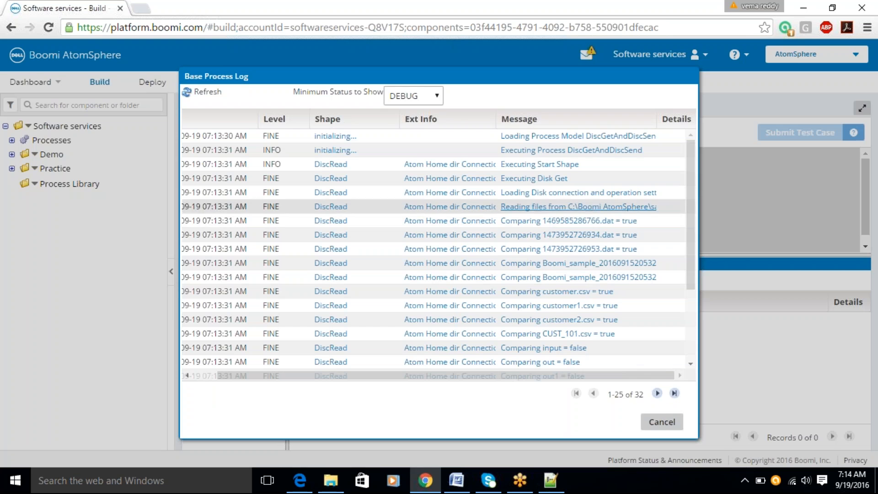
pyautogui.moveTo(287, 126); pyautogui.dragTo(402, 132)
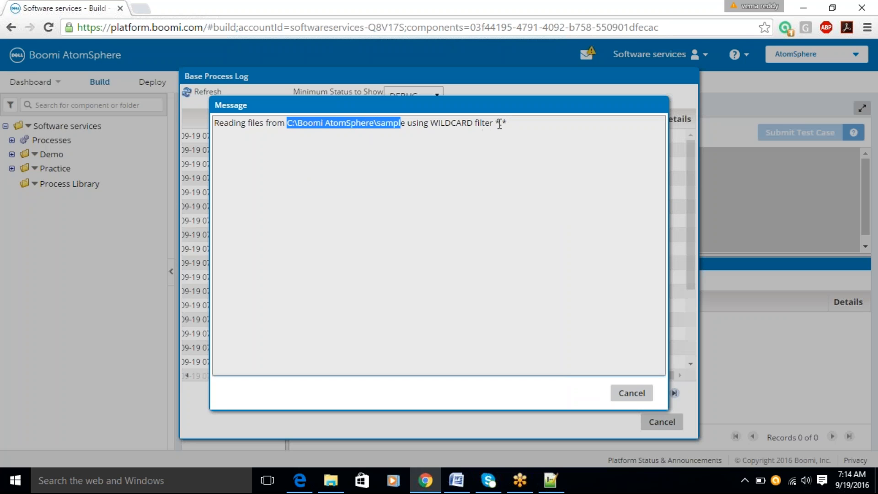
pyautogui.moveTo(496, 123); pyautogui.dragTo(508, 121)
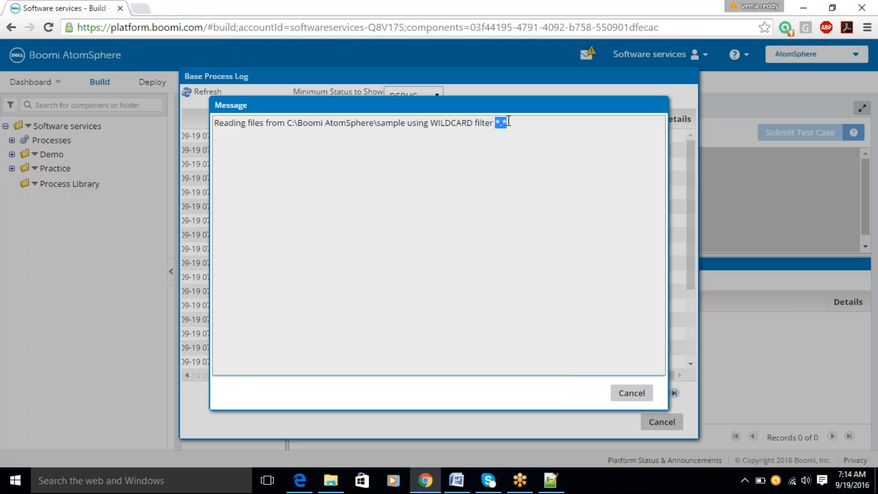
pyautogui.click(631, 393)
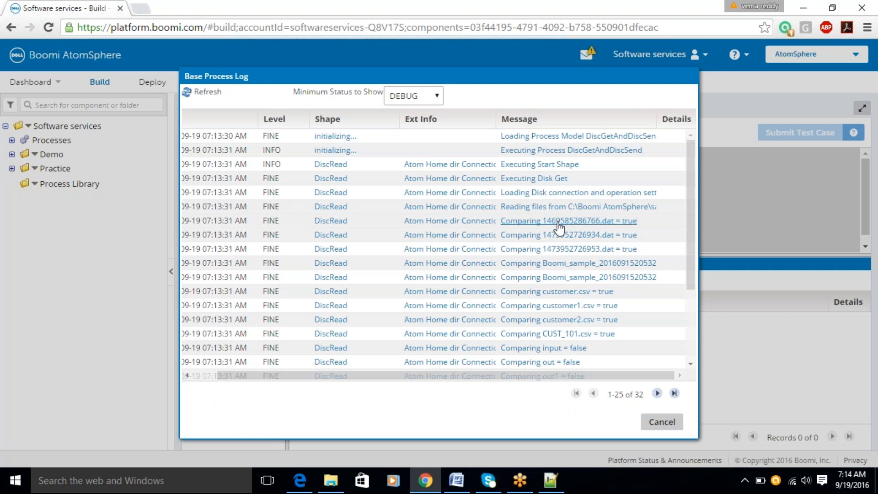
# Read the full log messages comparing the .dat files and the Boomi_sample .txt file against the file filter.
pyautogui.click(542, 222)
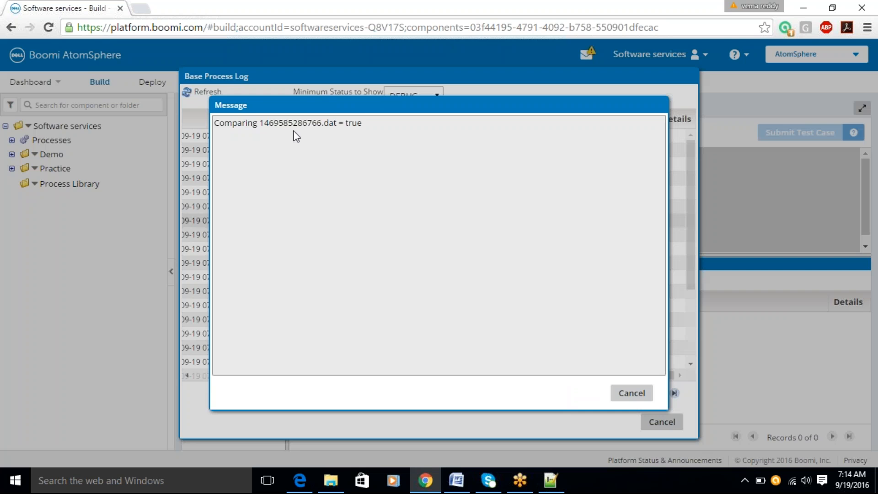
pyautogui.moveTo(260, 124); pyautogui.dragTo(337, 135)
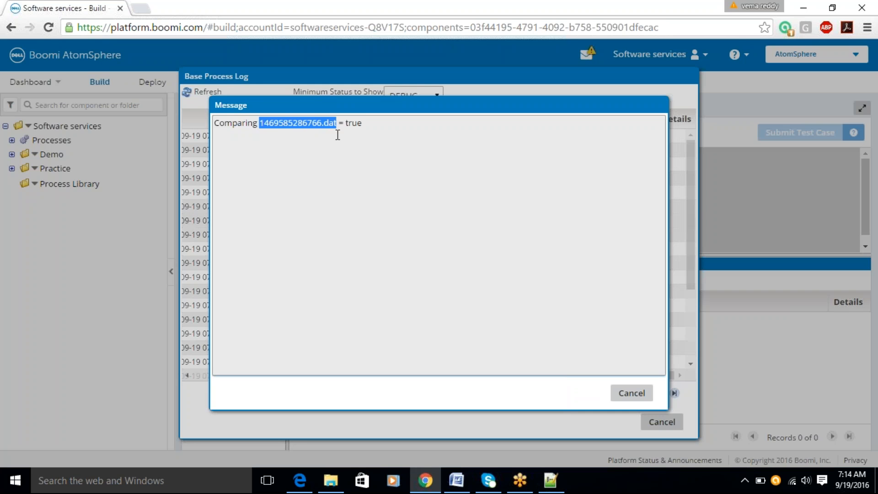
pyautogui.click(631, 392)
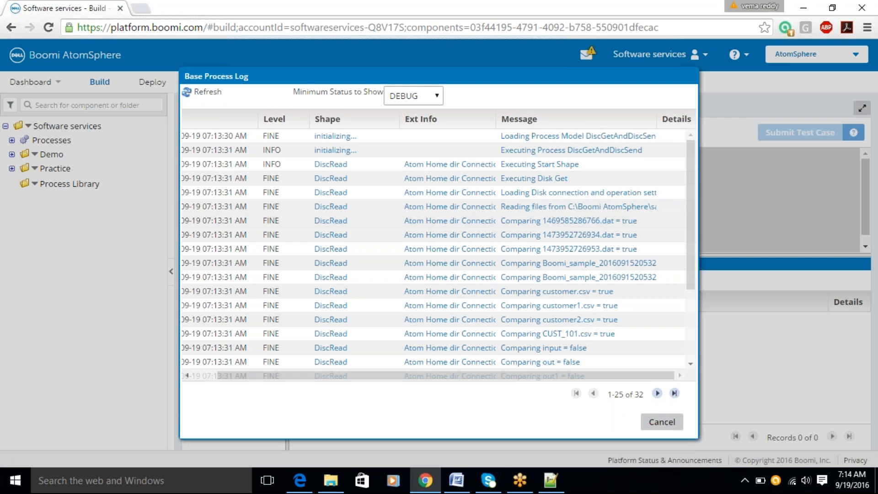
pyautogui.click(573, 250)
pyautogui.click(632, 393)
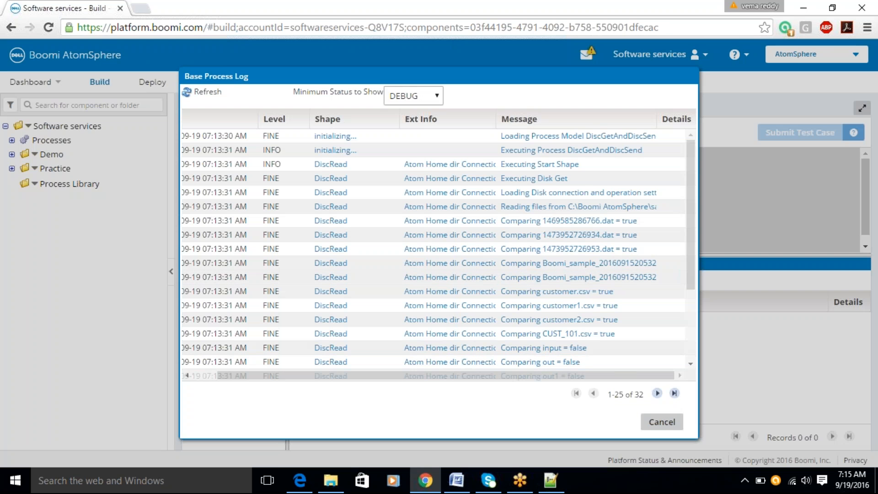
pyautogui.click(604, 275)
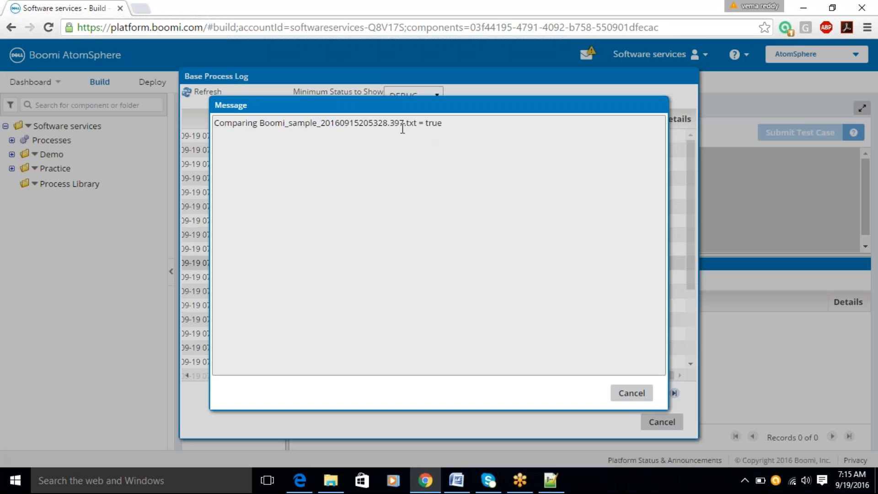
pyautogui.moveTo(404, 123); pyautogui.dragTo(418, 123)
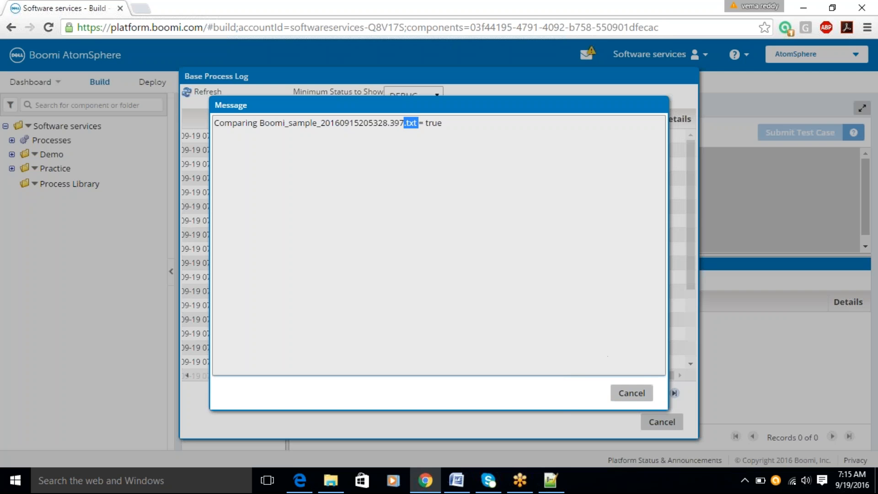
pyautogui.click(632, 393)
# Read the comparison message for customer.csv, the remaining file and folder comparisons, and the message on the files found to read.
pyautogui.scroll(-2, 598, 302)
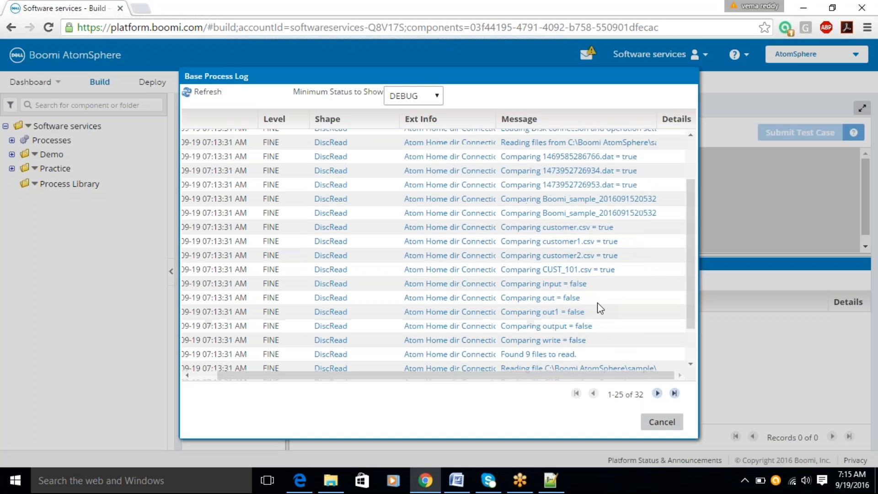
pyautogui.moveTo(579, 228); pyautogui.dragTo(594, 232)
pyautogui.click(595, 228)
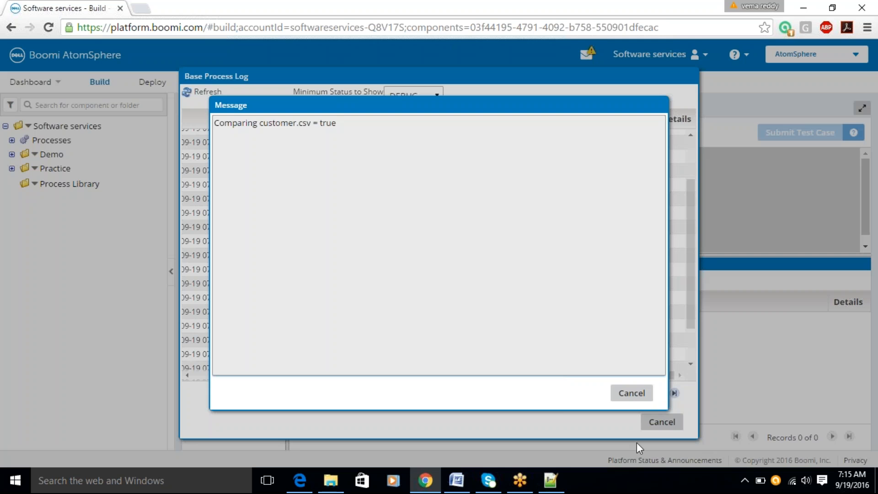
pyautogui.click(632, 393)
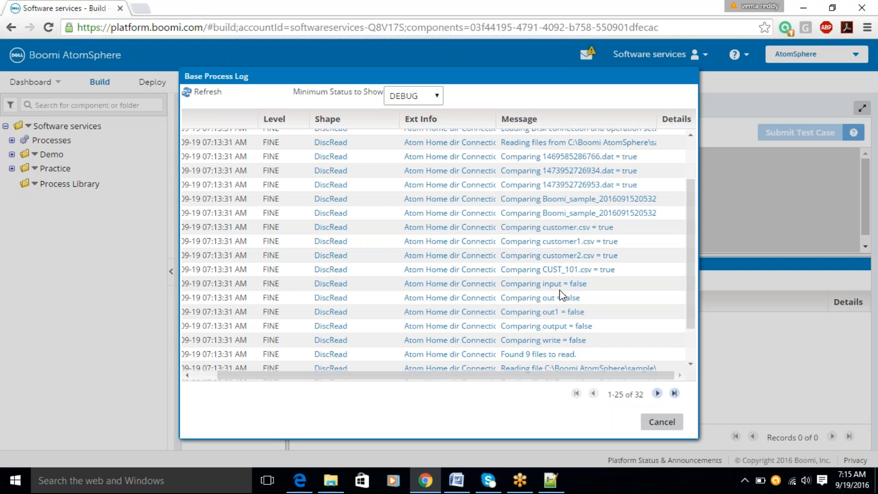
pyautogui.scroll(-2, 584, 294)
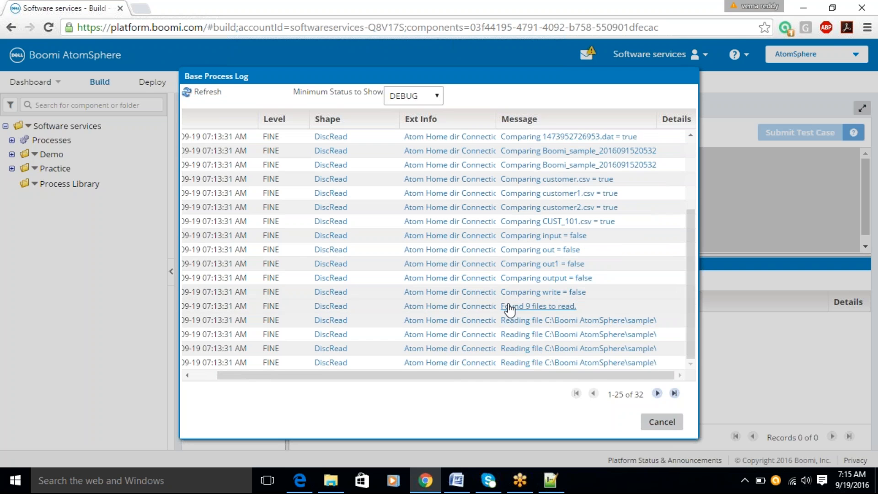
pyautogui.moveTo(509, 306); pyautogui.dragTo(583, 307)
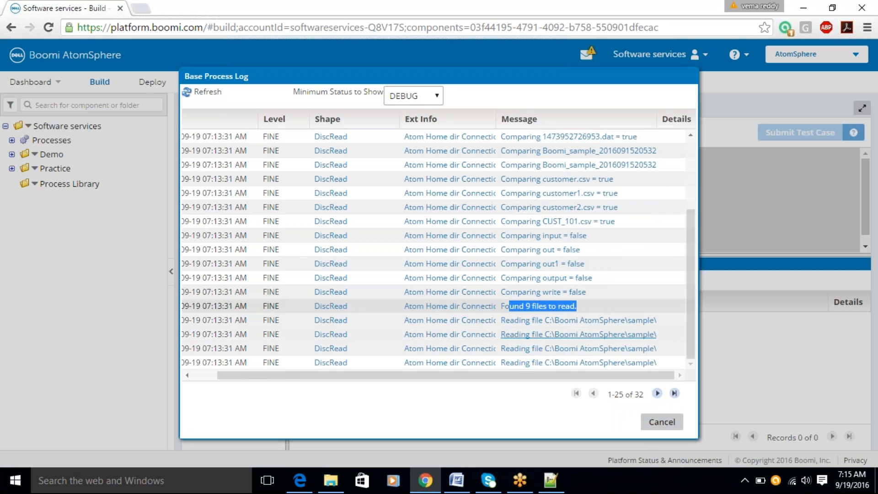
# Read the full message of each file-reading entry at the end of the first log page.
pyautogui.click(599, 331)
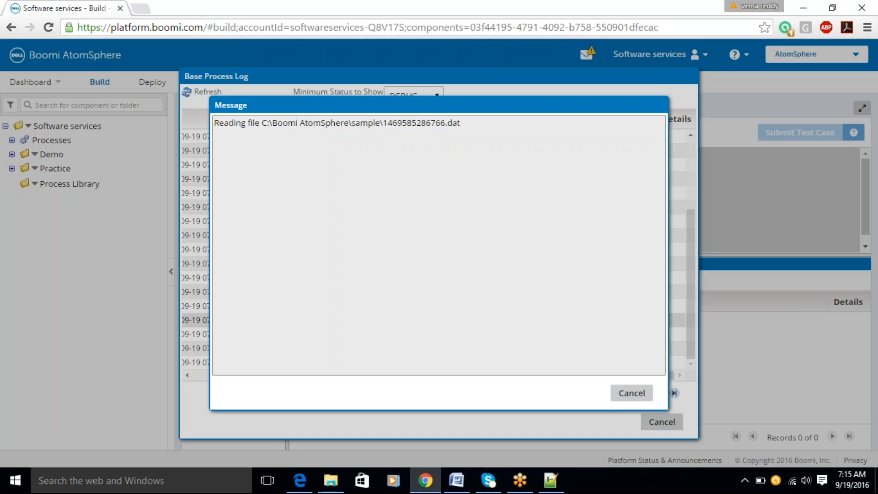
pyautogui.click(635, 393)
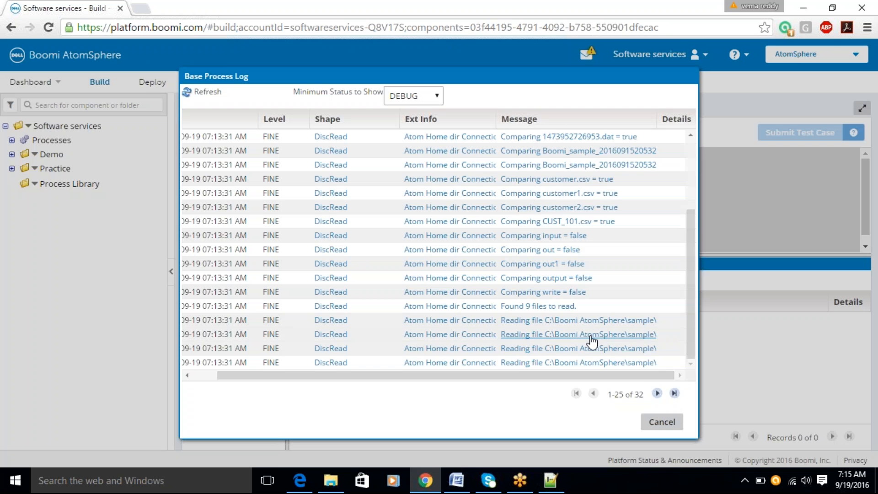
pyautogui.click(589, 339)
pyautogui.click(630, 392)
pyautogui.click(609, 351)
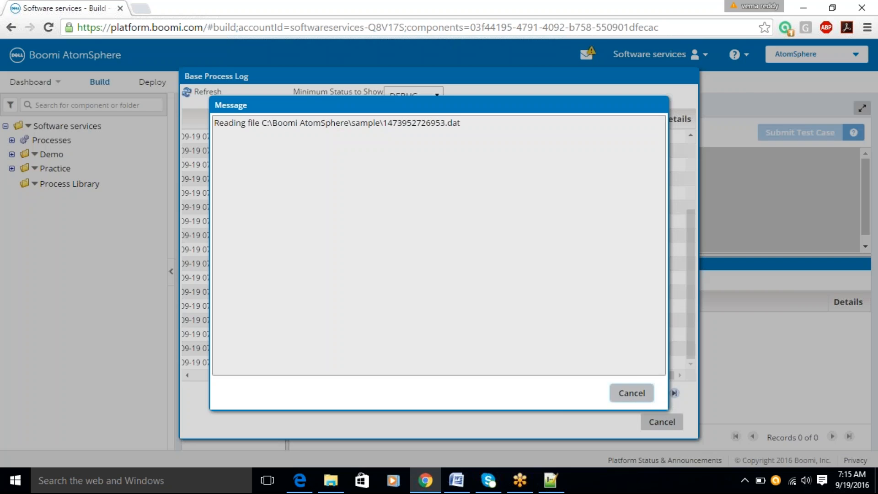
pyautogui.click(633, 392)
pyautogui.click(620, 363)
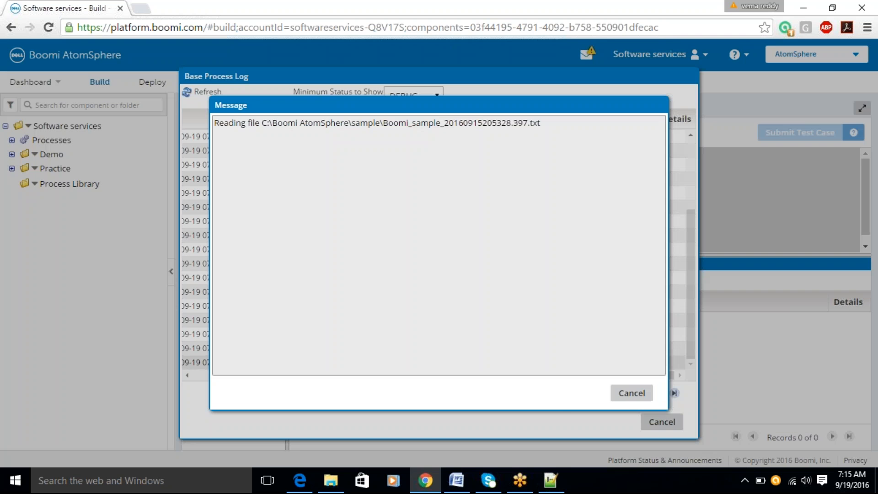
pyautogui.click(630, 393)
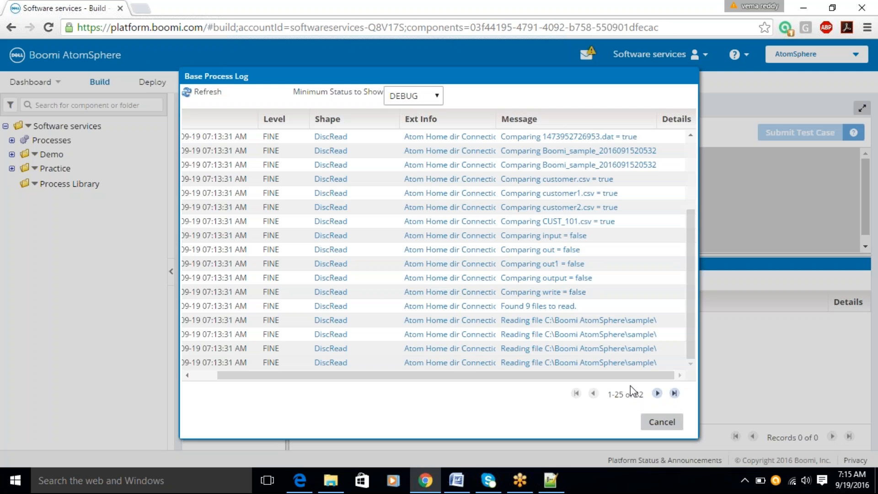
# Read the maximum file count message on the second log page and close the process log.
pyautogui.click(657, 394)
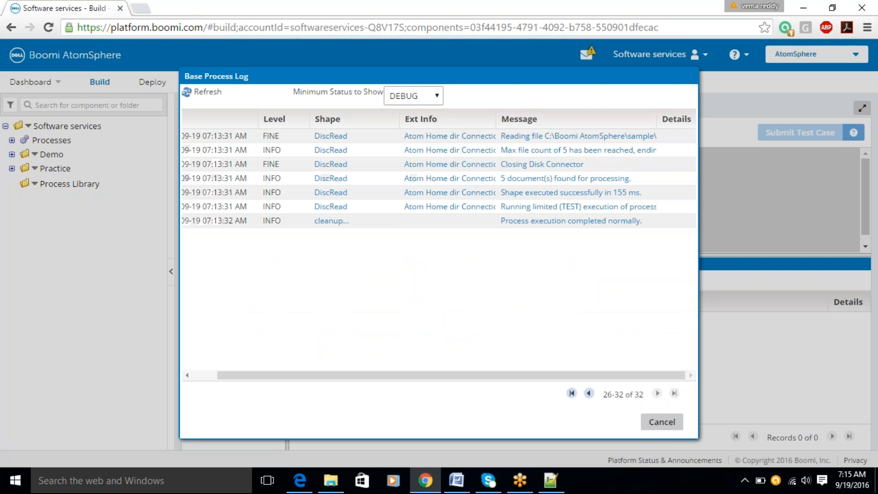
pyautogui.click(575, 152)
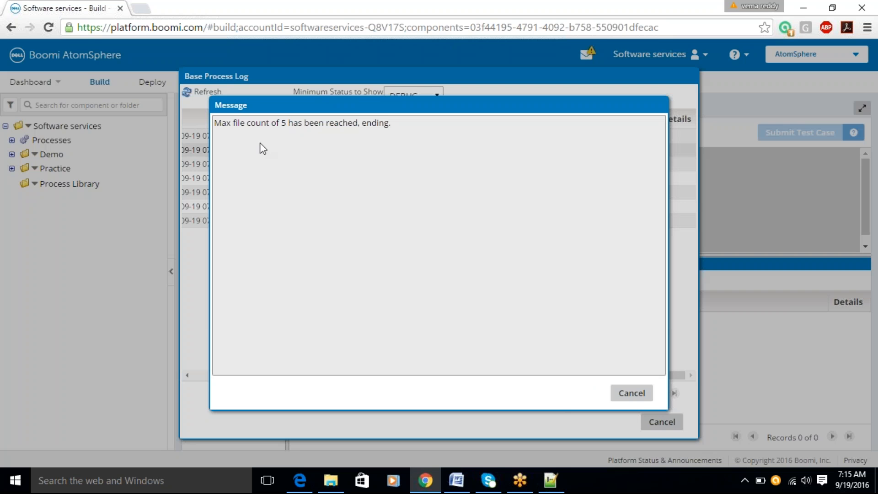
pyautogui.moveTo(232, 123); pyautogui.dragTo(414, 128)
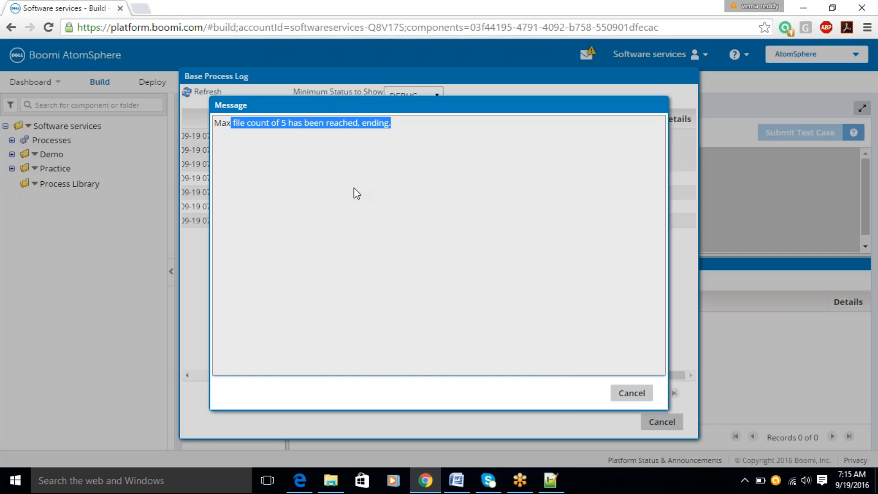
pyautogui.click(632, 393)
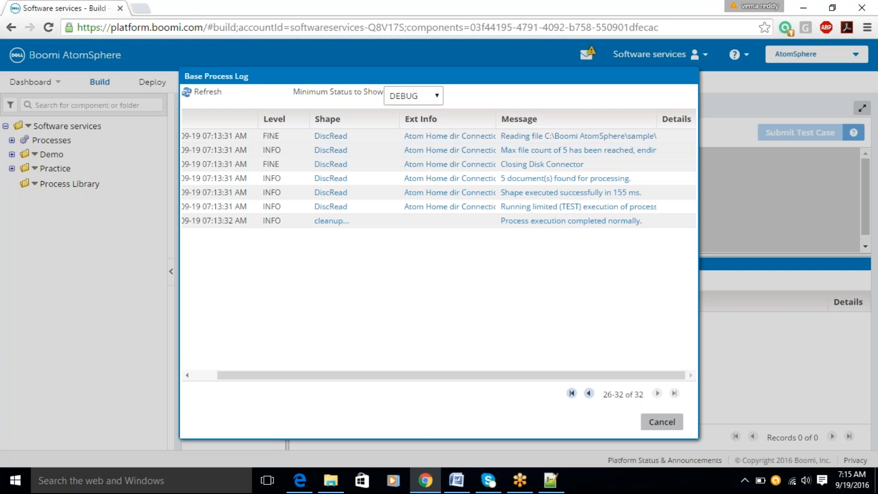
pyautogui.click(666, 423)
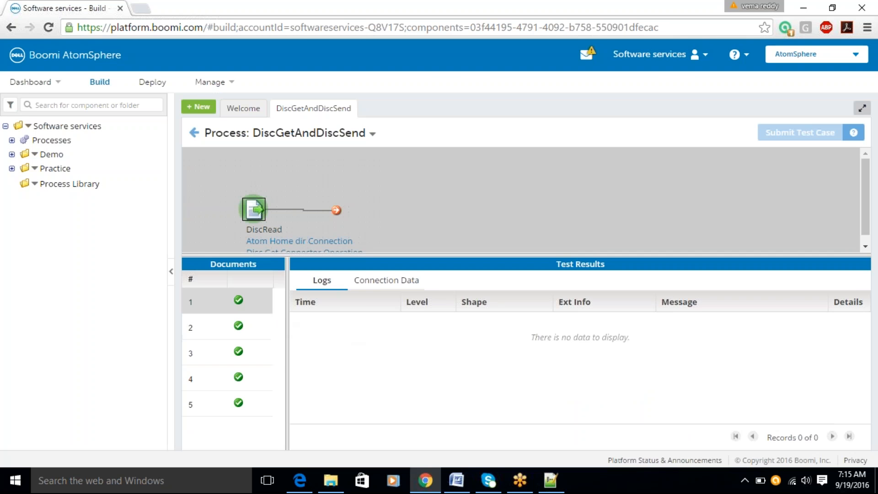
# Review the connection data of documents 1 to 5 in the test results and view the contents of document 5.
pyautogui.click(402, 280)
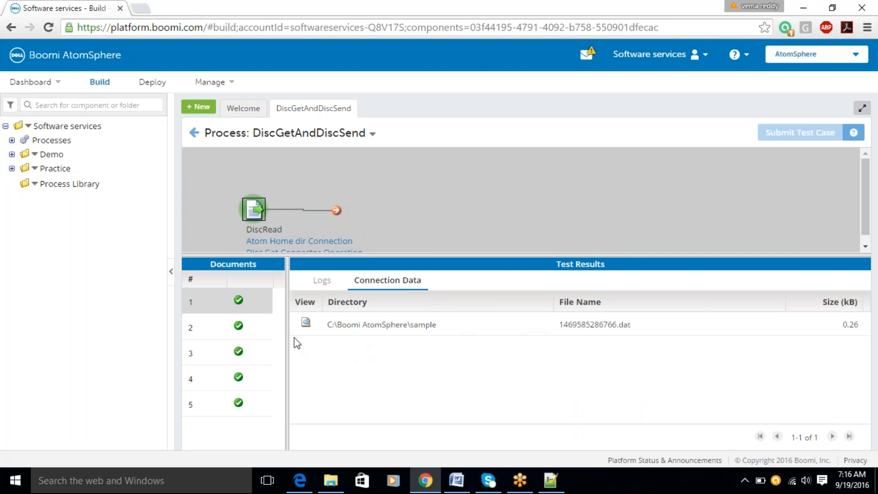
pyautogui.click(233, 326)
pyautogui.click(239, 351)
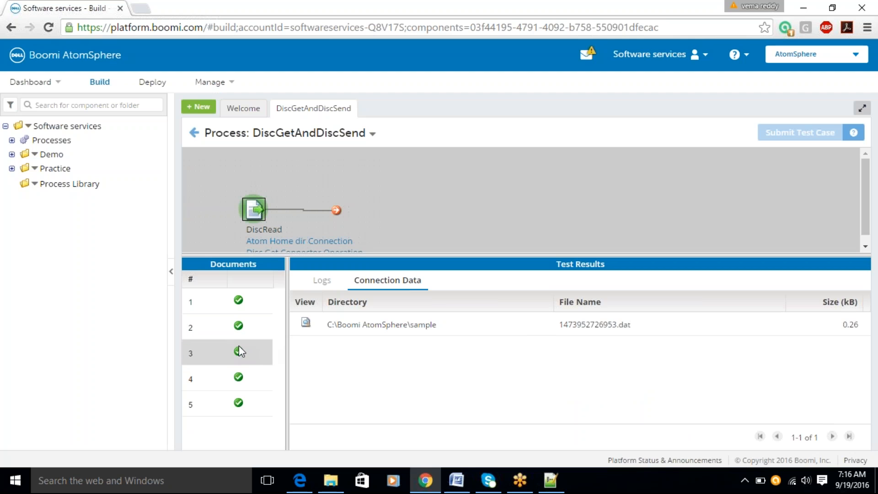
pyautogui.click(239, 379)
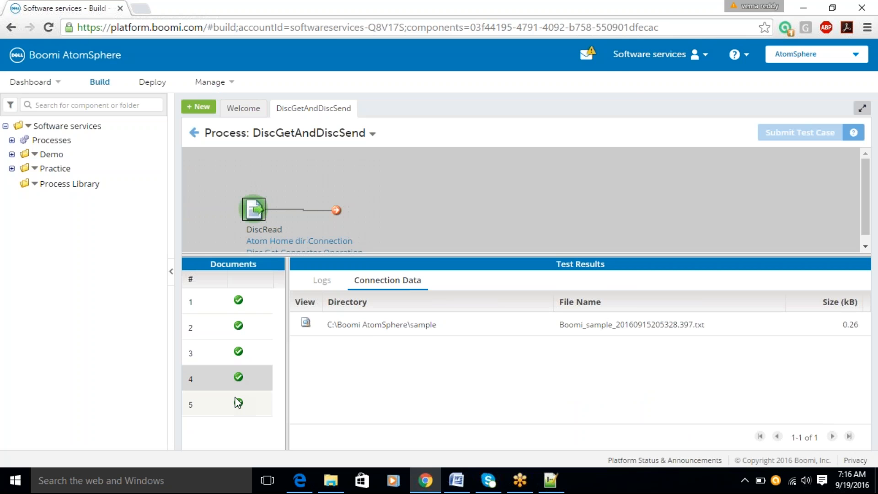
pyautogui.click(262, 399)
pyautogui.click(305, 322)
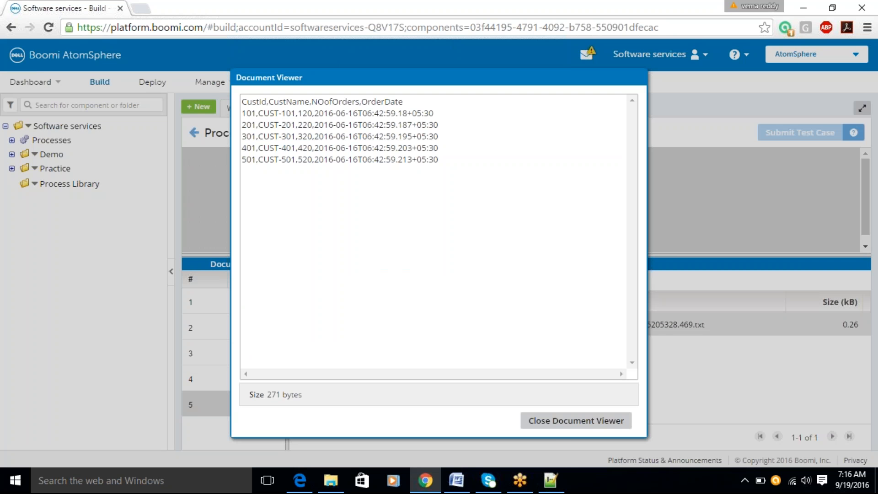
pyautogui.click(563, 421)
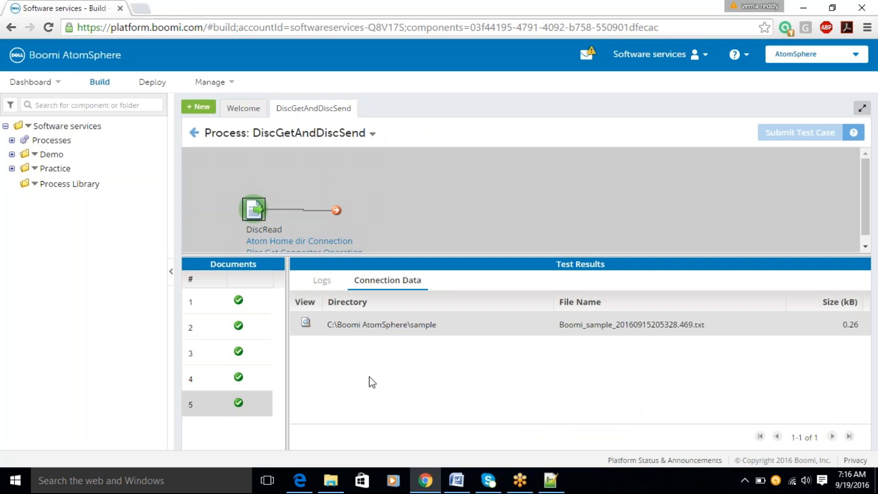
# Recheck the connection data of the test result documents from document 4 back to document 1.
pyautogui.click(243, 371)
pyautogui.click(241, 363)
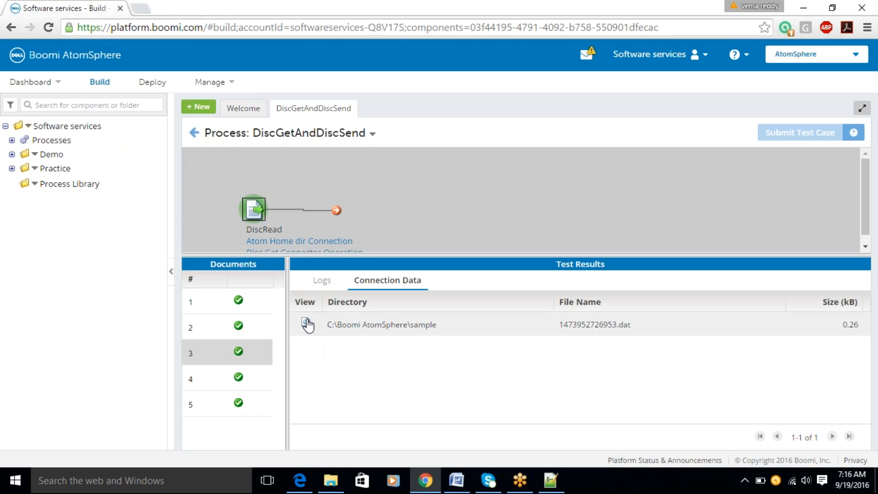
pyautogui.click(244, 328)
pyautogui.click(242, 311)
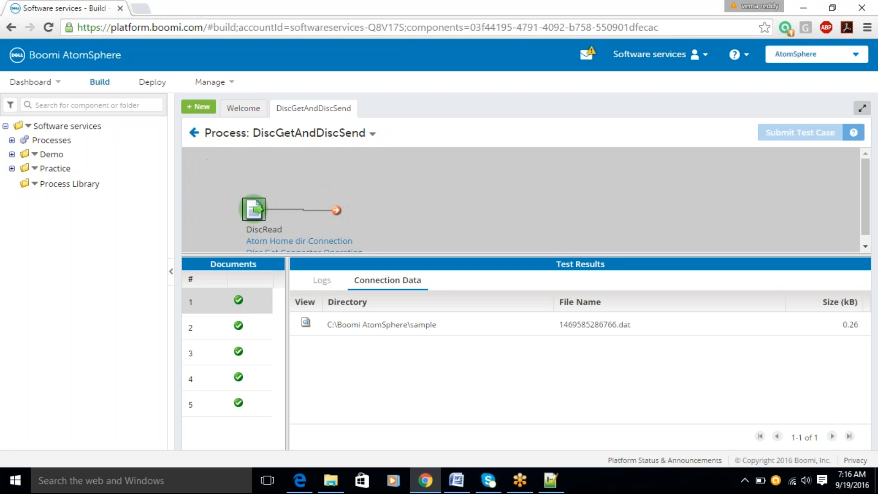
# Return to the process canvas and run a new test of DiscGetAndDiscSend on the Test Atom Cloud.
pyautogui.click(194, 133)
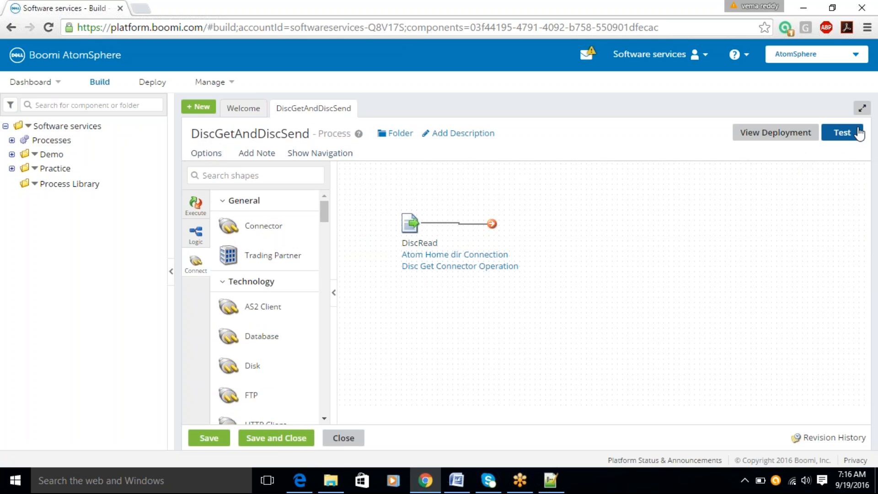
pyautogui.click(859, 133)
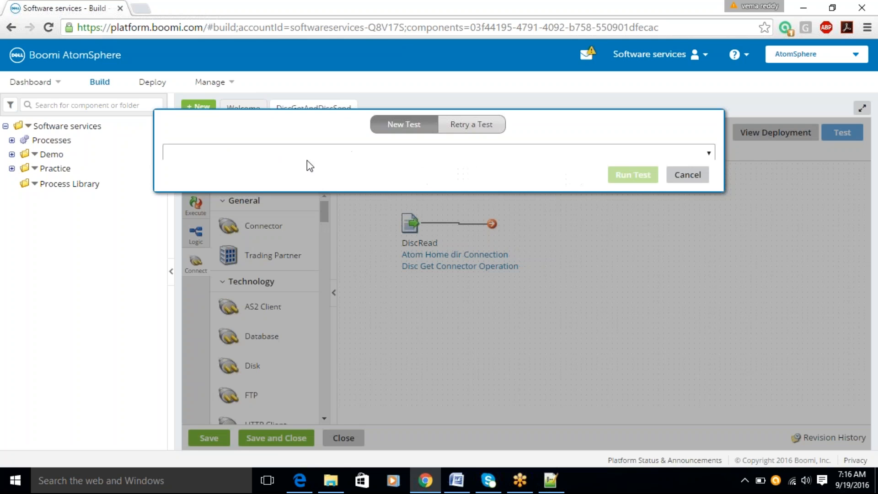
pyautogui.click(280, 151)
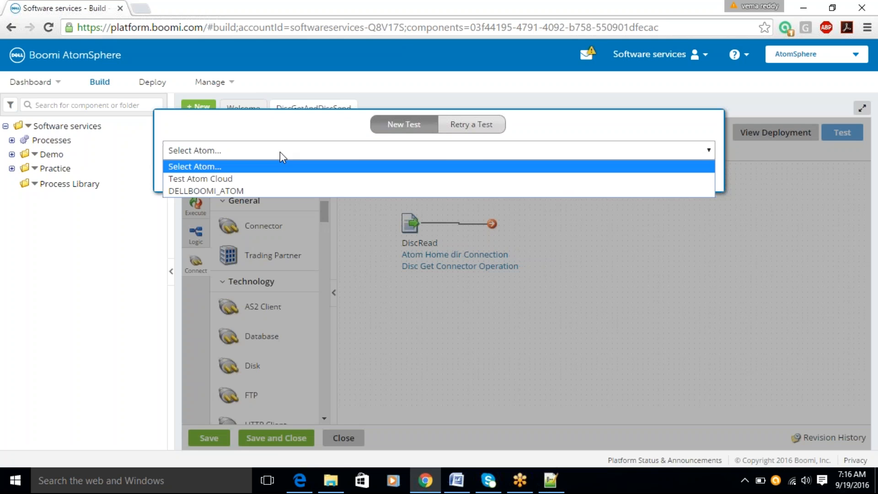
pyautogui.click(267, 179)
pyautogui.click(618, 181)
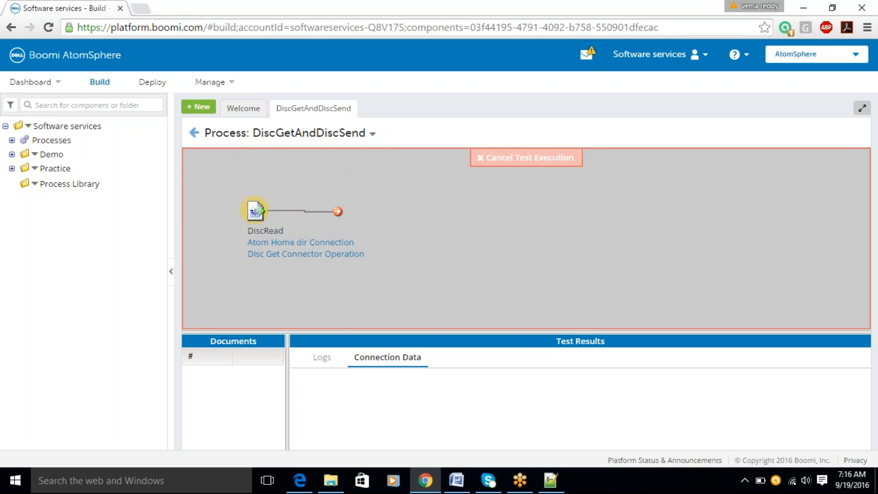
# Switch to File Explorer and show the full path of the local sample folder.
pyautogui.click(331, 484)
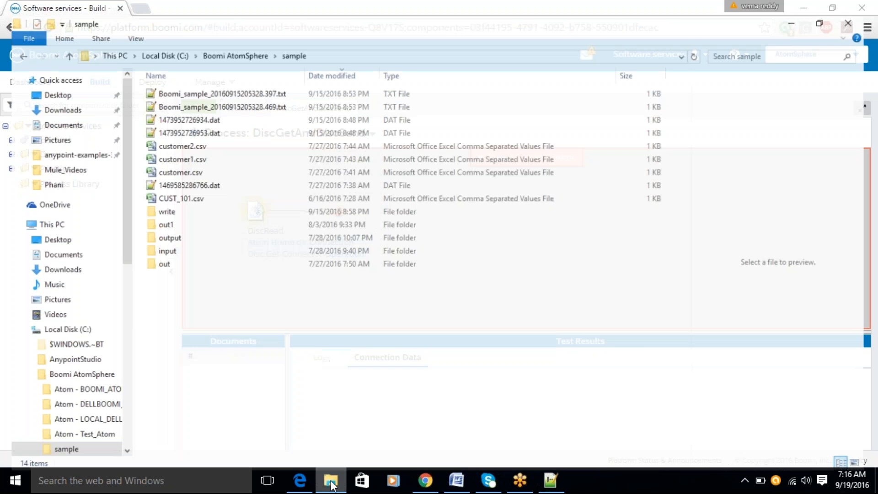
pyautogui.click(318, 42)
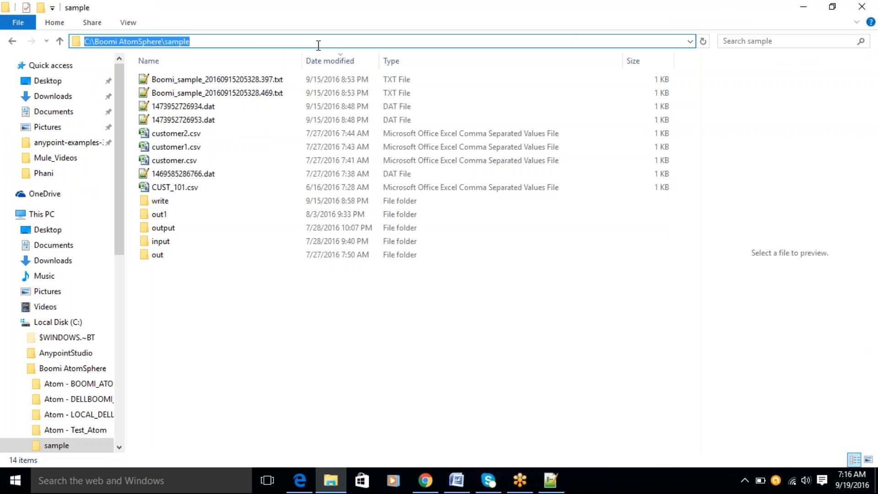
pyautogui.moveTo(330, 480)
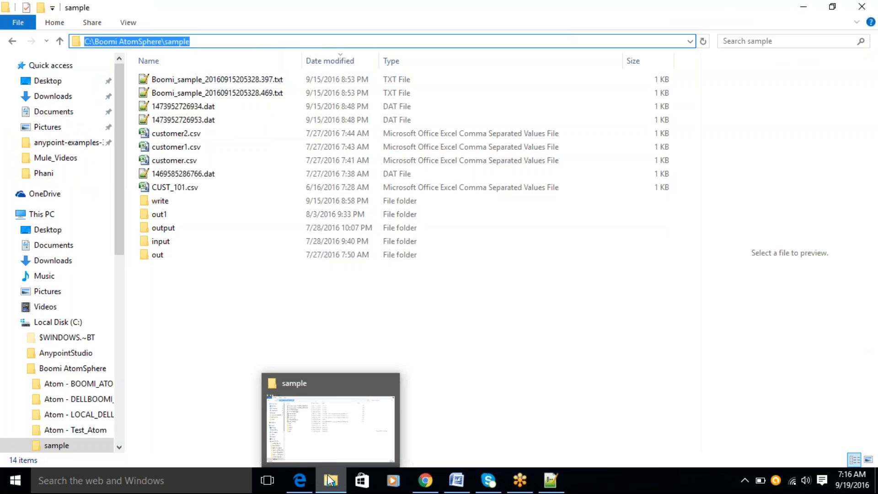
# Compare the local sample folder's path with the directory named in the test error, dismiss the error and return to the process canvas.
pyautogui.click(330, 480)
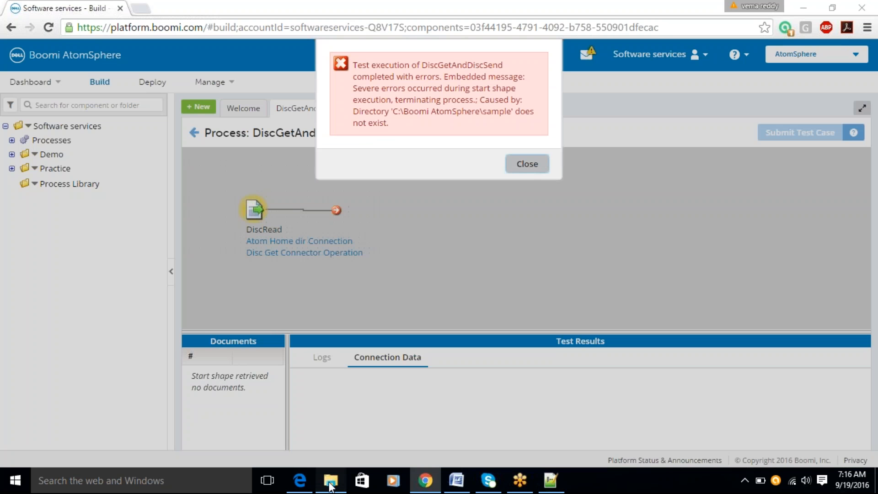
pyautogui.click(330, 484)
pyautogui.click(316, 41)
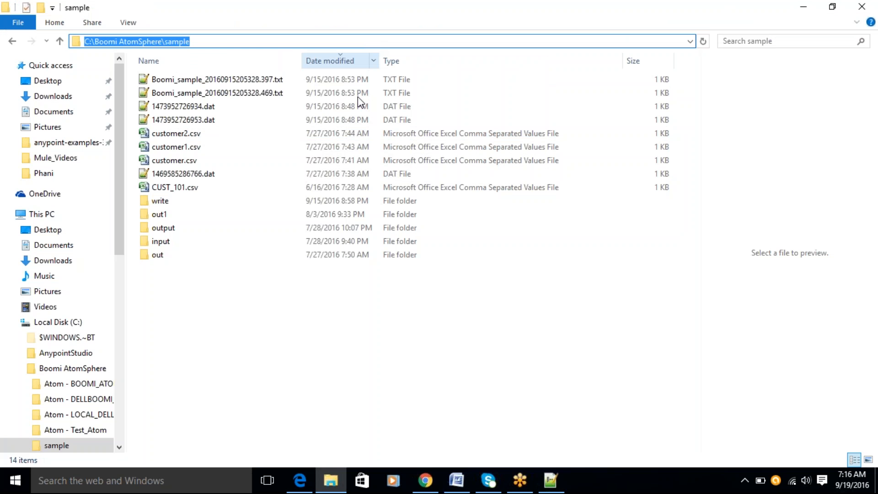
pyautogui.click(324, 475)
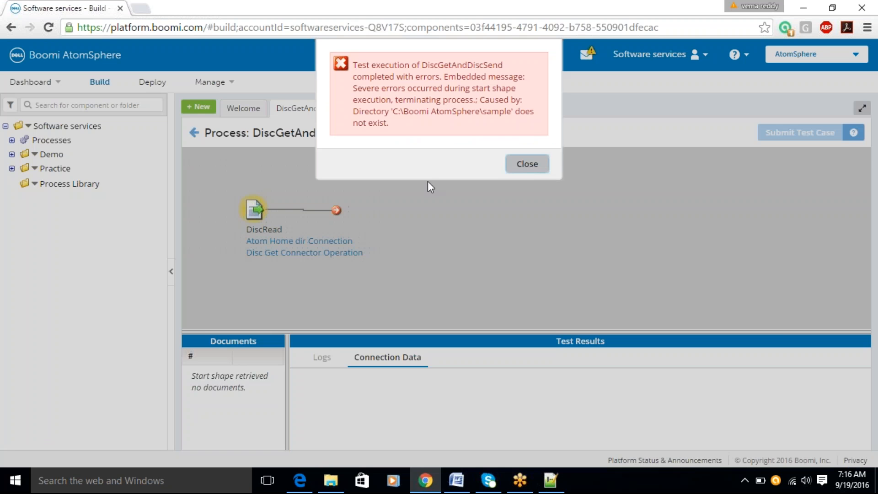
pyautogui.click(395, 111)
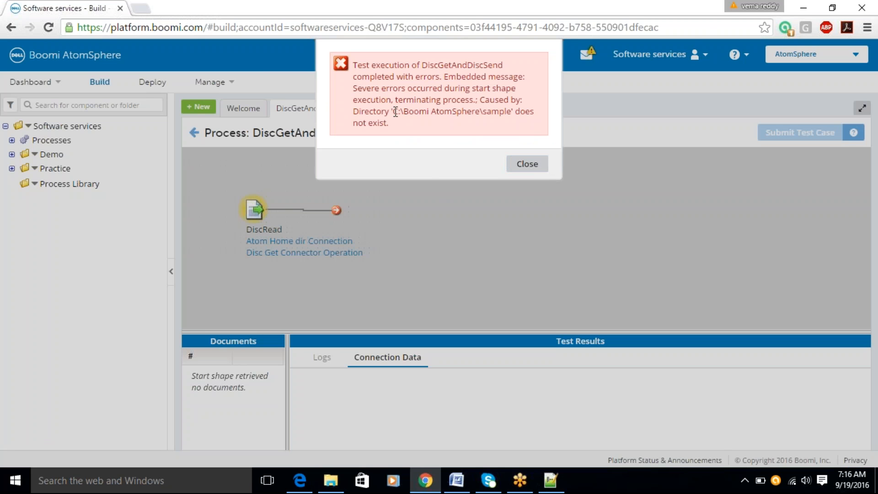
pyautogui.moveTo(395, 111); pyautogui.dragTo(511, 112)
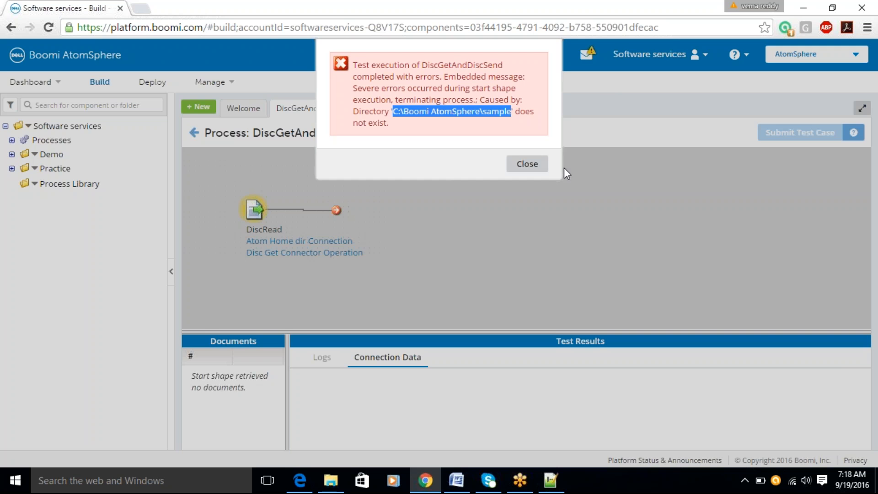
pyautogui.click(527, 164)
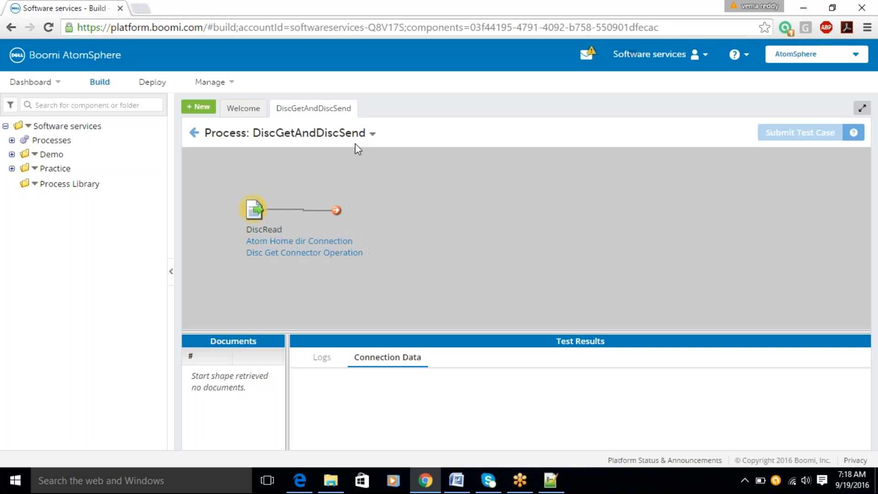
pyautogui.click(194, 133)
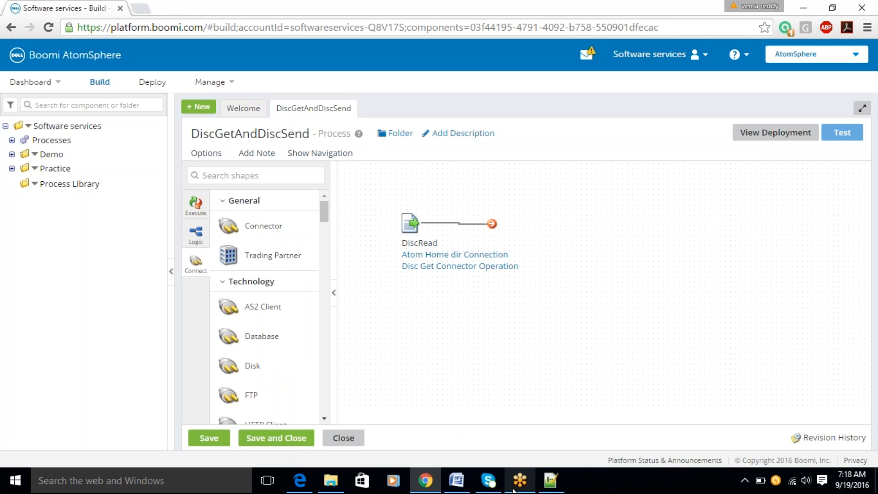
# Add a Connector shape to the process using the Disk connector, the Send action and the existing Atom Home dir Connection.
pyautogui.moveTo(520, 480)
pyautogui.moveTo(251, 229); pyautogui.dragTo(690, 237)
pyautogui.click(656, 298)
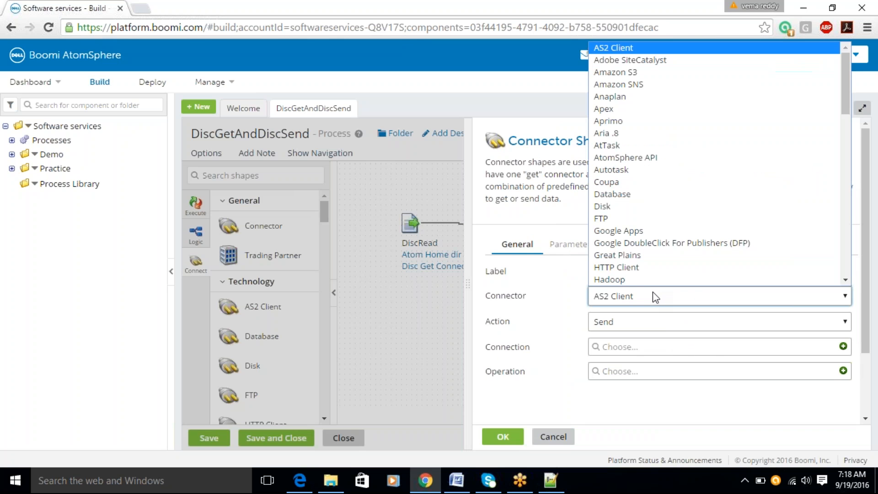
pyautogui.write('di')
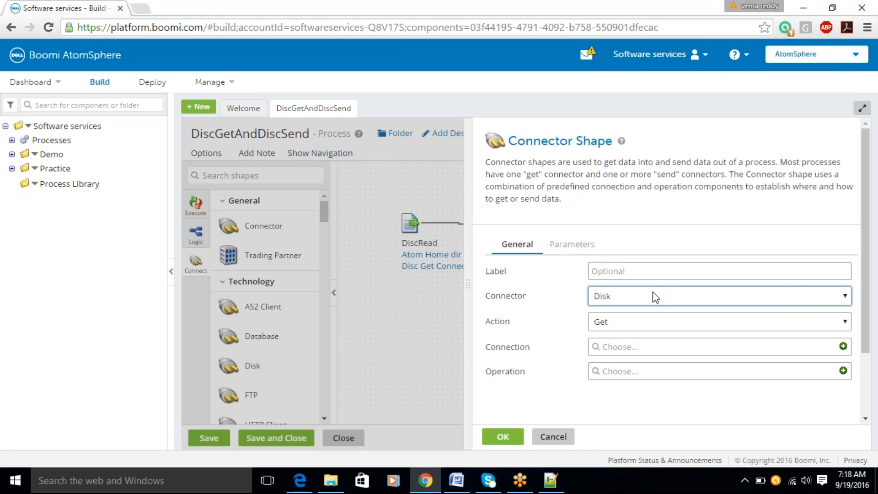
pyautogui.click(629, 324)
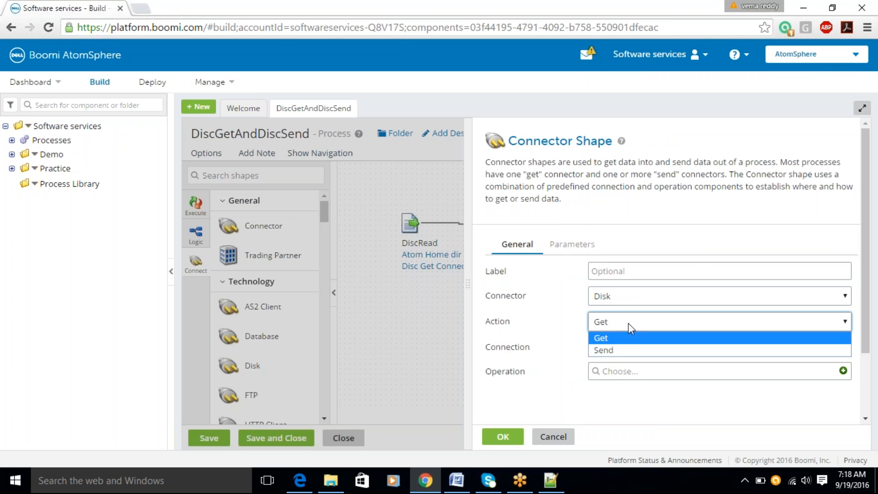
pyautogui.click(620, 349)
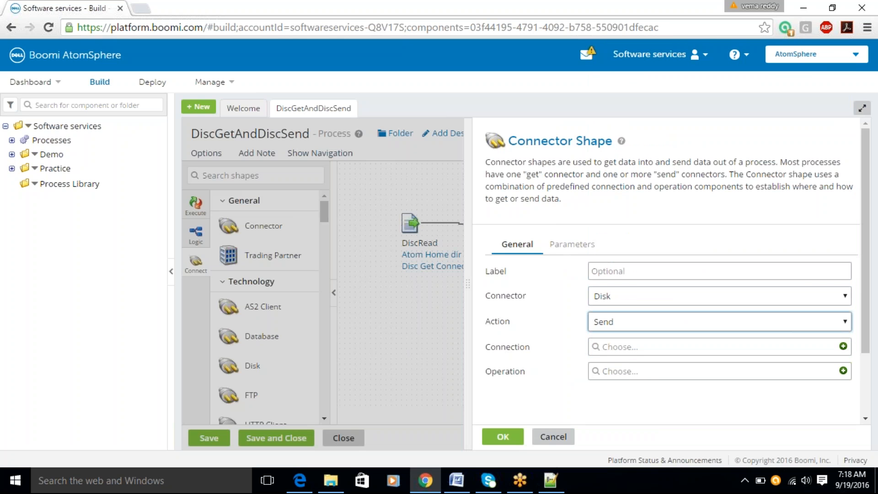
pyautogui.click(618, 352)
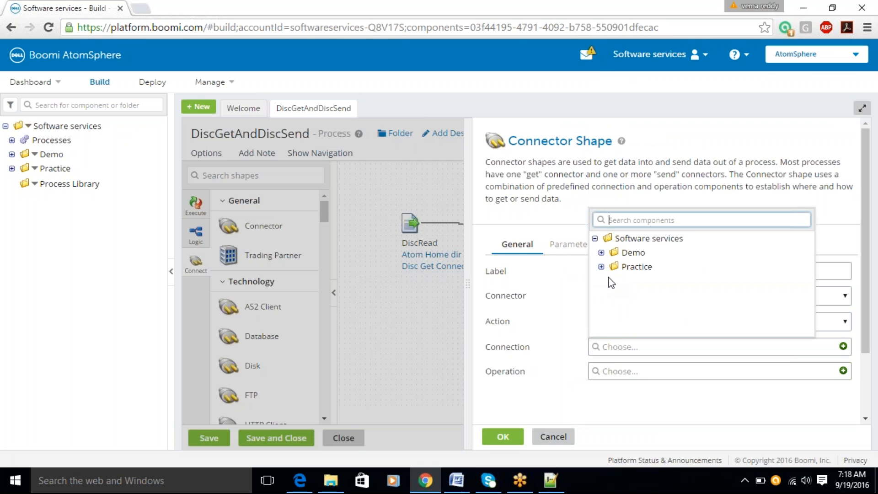
pyautogui.click(601, 267)
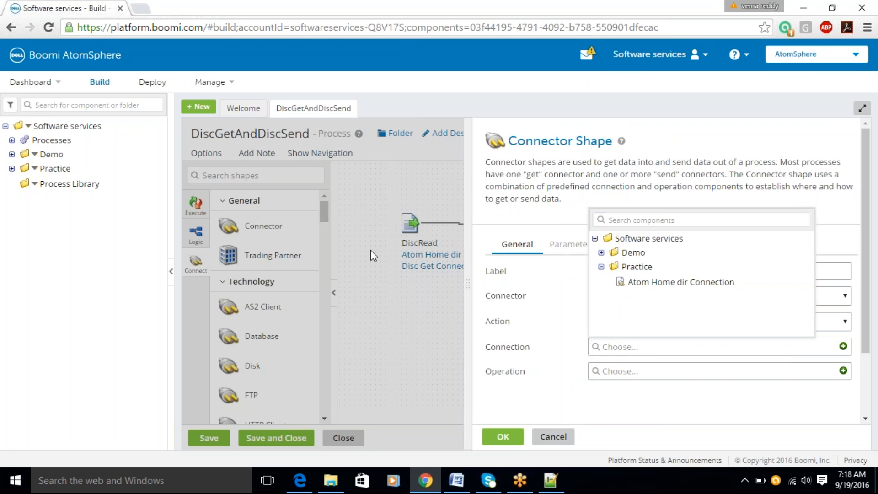
pyautogui.click(643, 282)
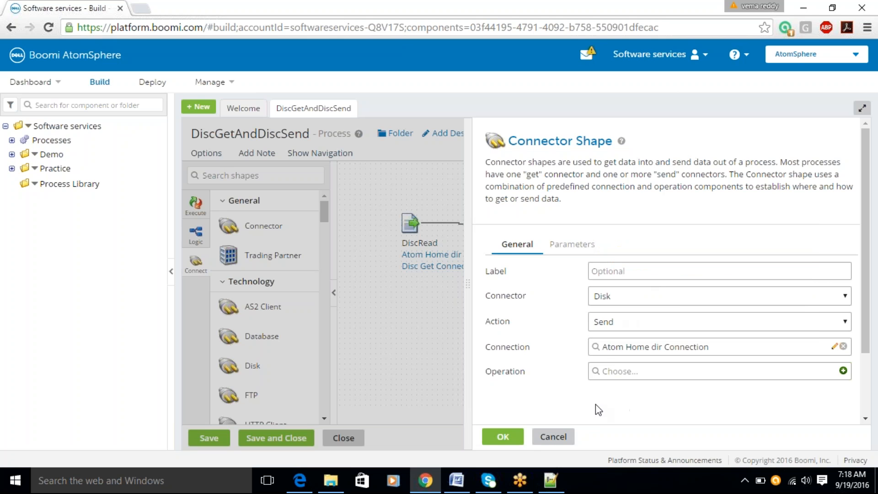
pyautogui.click(603, 373)
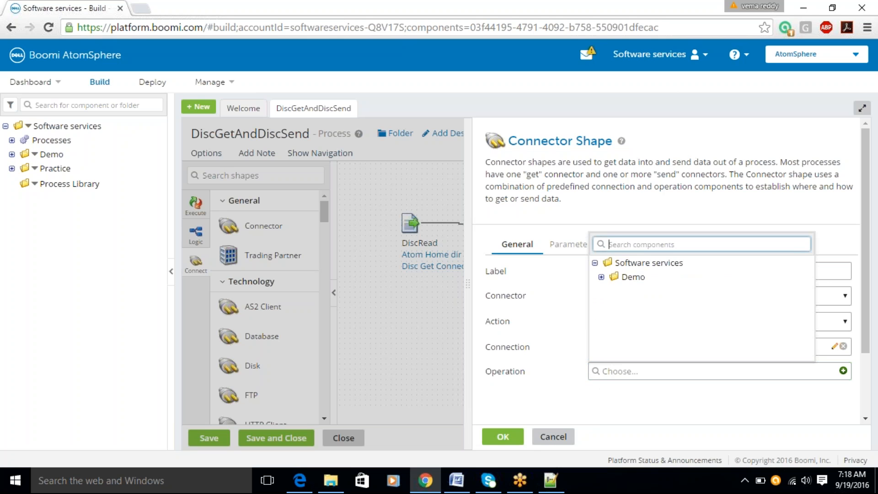
pyautogui.click(601, 277)
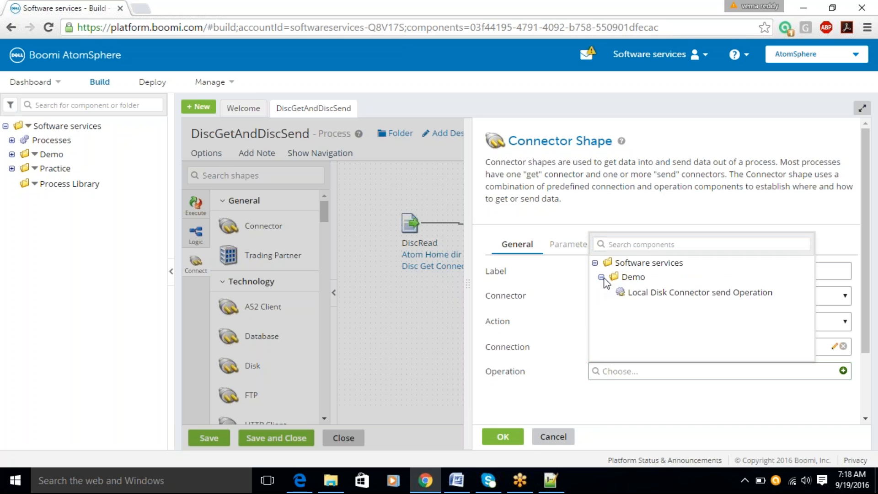
pyautogui.click(602, 277)
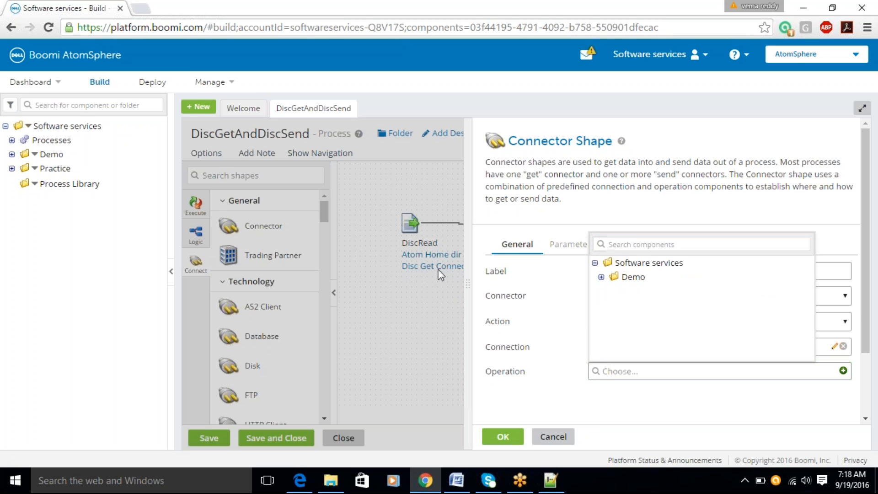
pyautogui.click(574, 339)
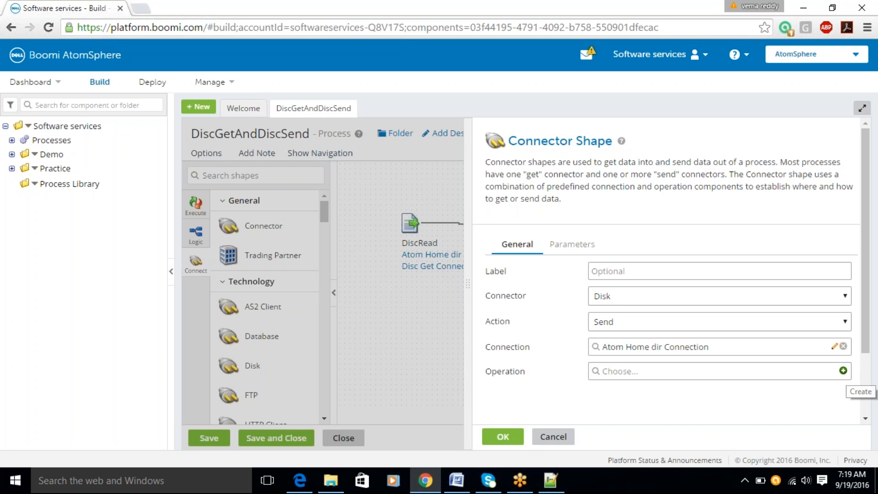
# Create and save a new operation named DiskSend Connector Operation for the connector shape, and confirm the shape's settings.
pyautogui.click(844, 371)
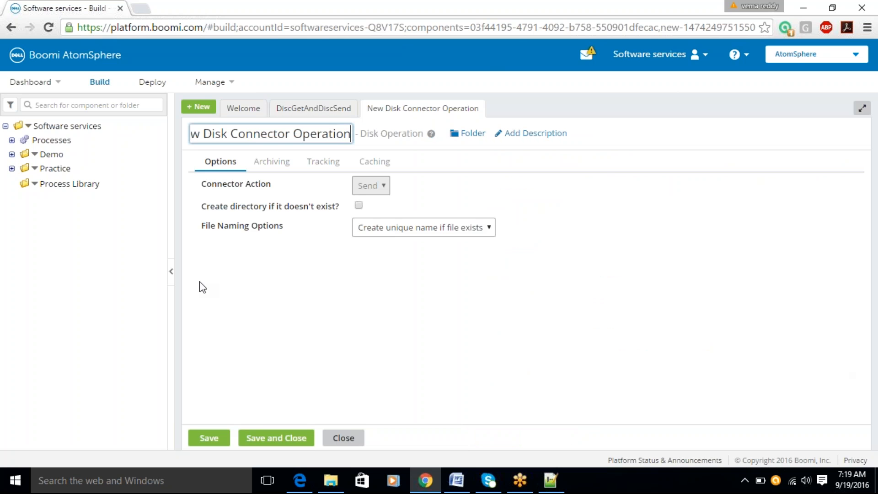
pyautogui.moveTo(204, 133); pyautogui.dragTo(148, 143)
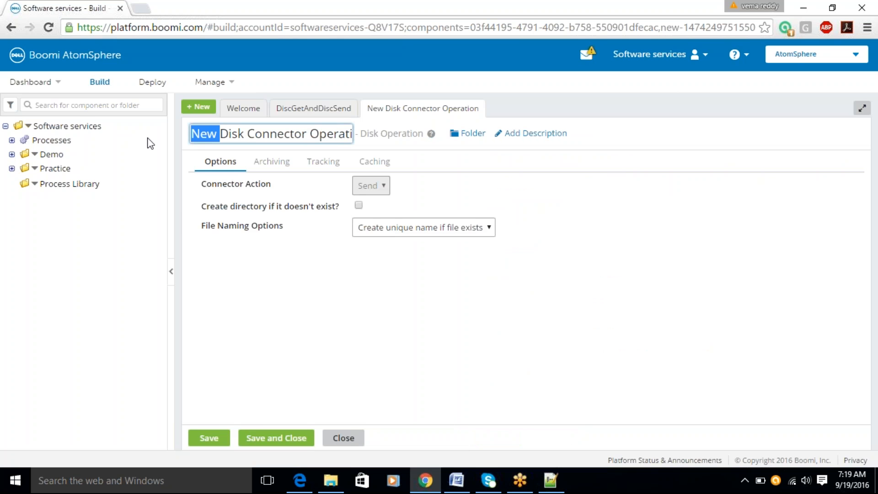
pyautogui.press('BackSpace')
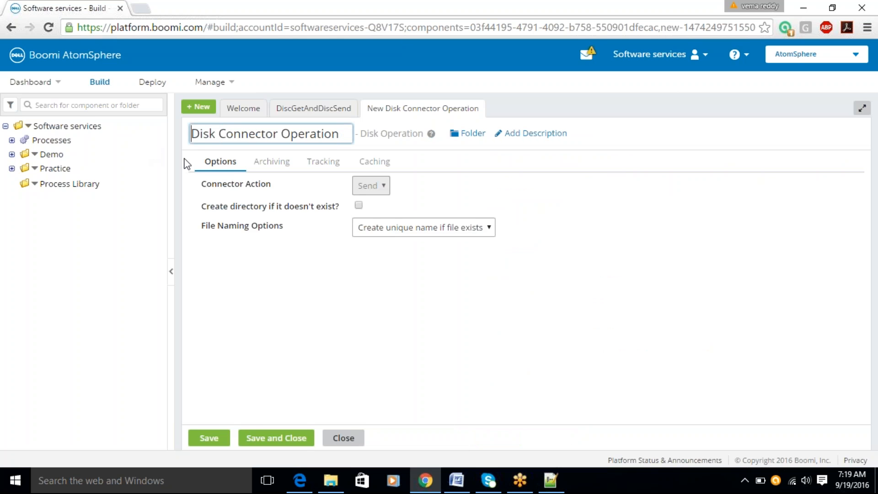
pyautogui.click(215, 133)
pyautogui.write('Send')
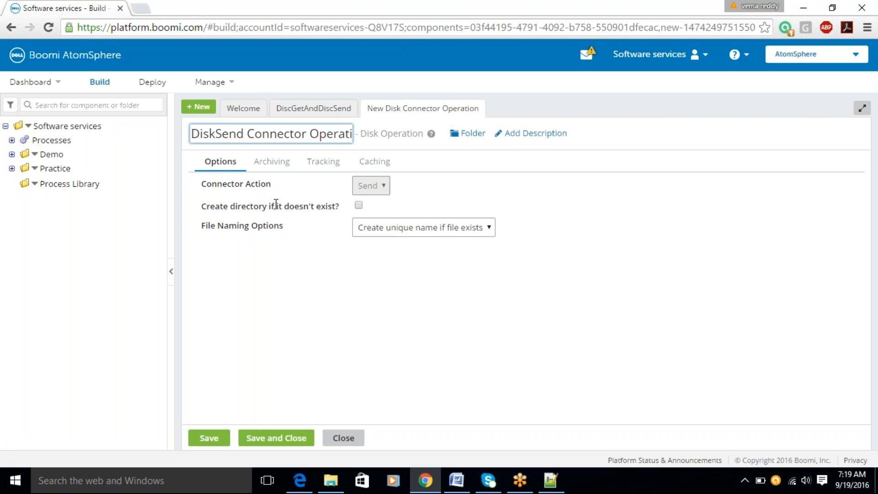
pyautogui.click(204, 206)
pyautogui.moveTo(202, 207); pyautogui.dragTo(336, 211)
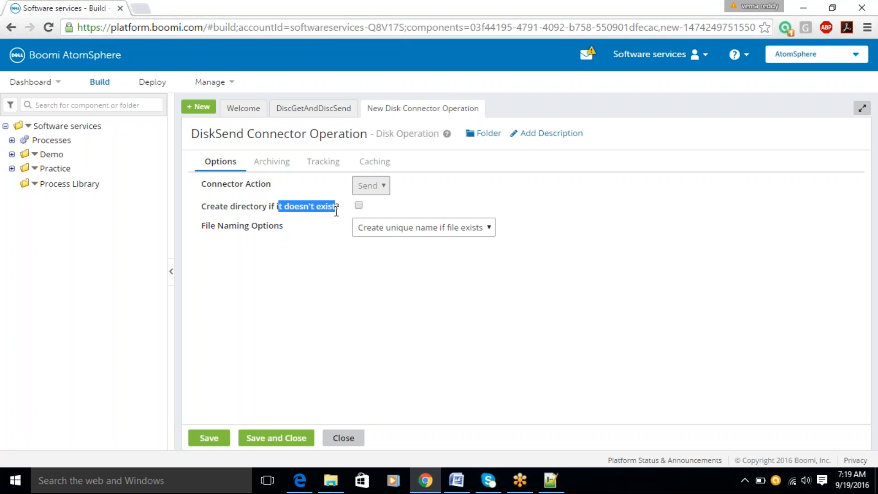
pyautogui.moveTo(202, 228); pyautogui.dragTo(279, 227)
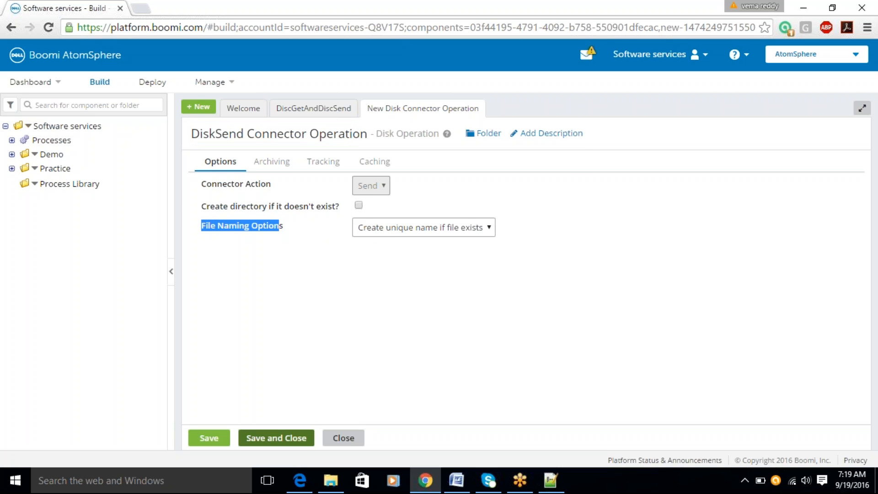
pyautogui.click(277, 438)
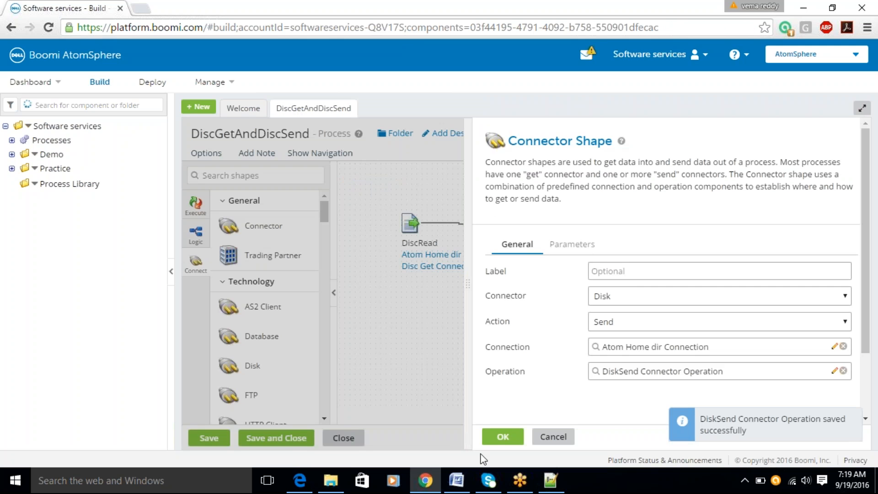
pyautogui.click(502, 437)
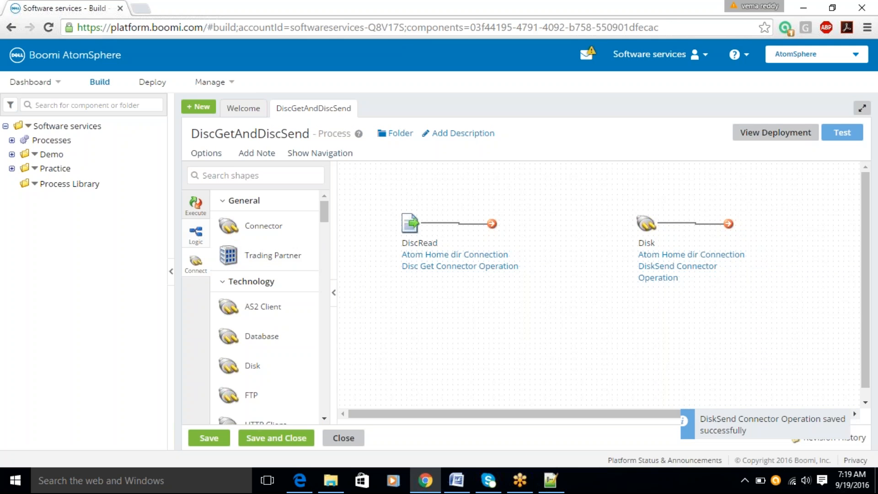
# Add a Stop shape after the Disk connector and link the connector's output to it.
pyautogui.click(192, 235)
pyautogui.moveTo(231, 352); pyautogui.dragTo(769, 233)
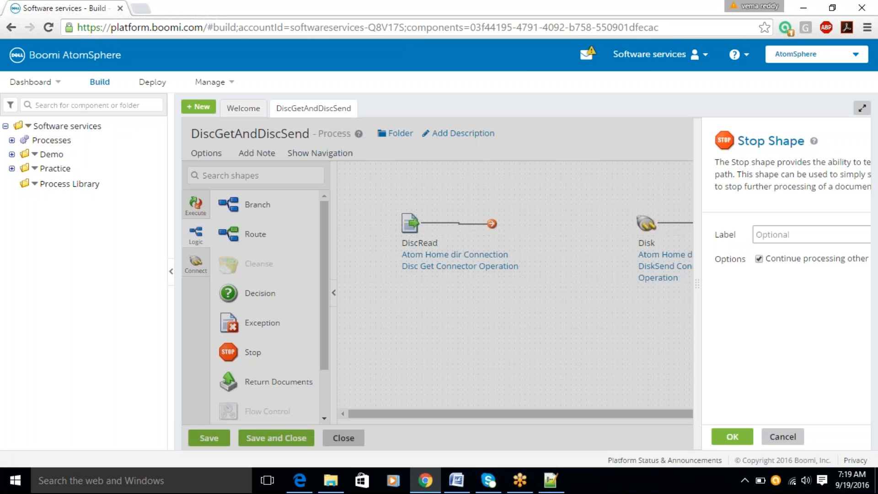
pyautogui.click(572, 435)
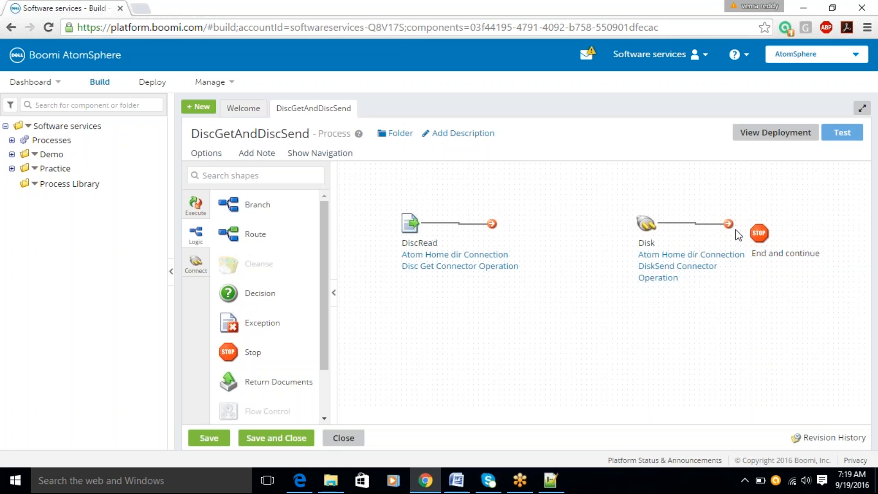
pyautogui.moveTo(760, 234); pyautogui.dragTo(760, 223)
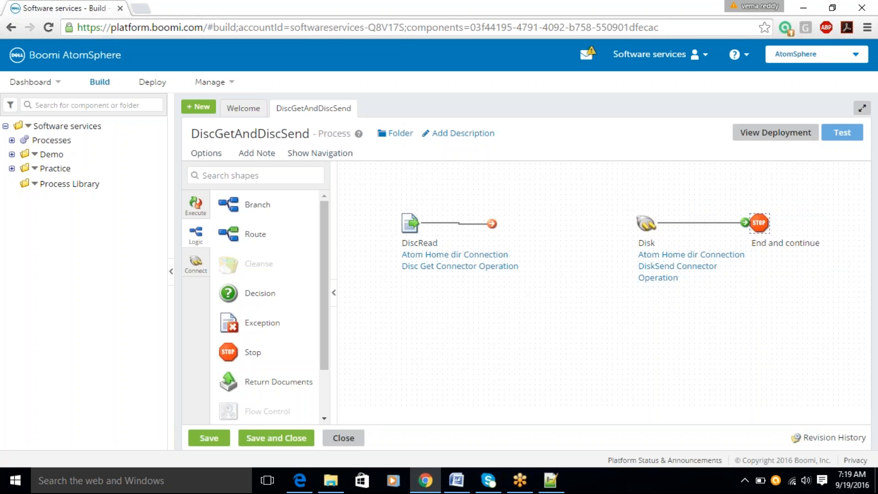
# Connect DiscRead to the Disk send shape, move the Stop shape slightly closer and save the process.
pyautogui.moveTo(489, 225); pyautogui.dragTo(576, 223)
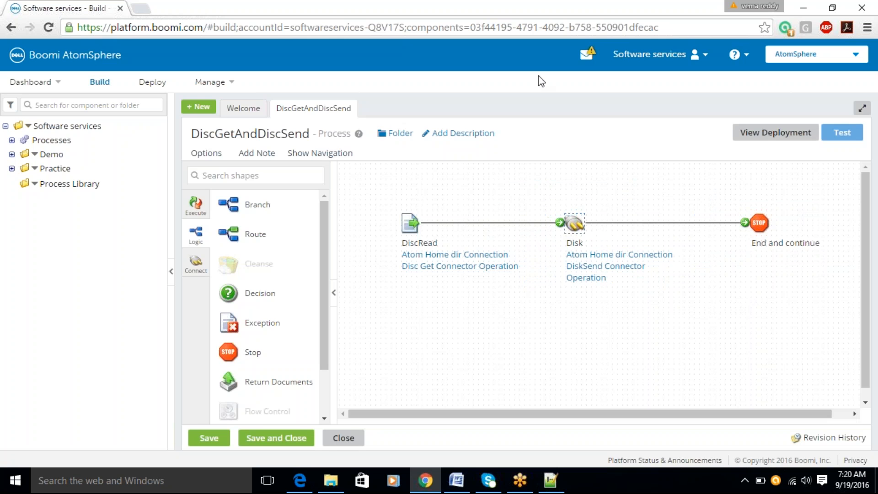
pyautogui.click(597, 18)
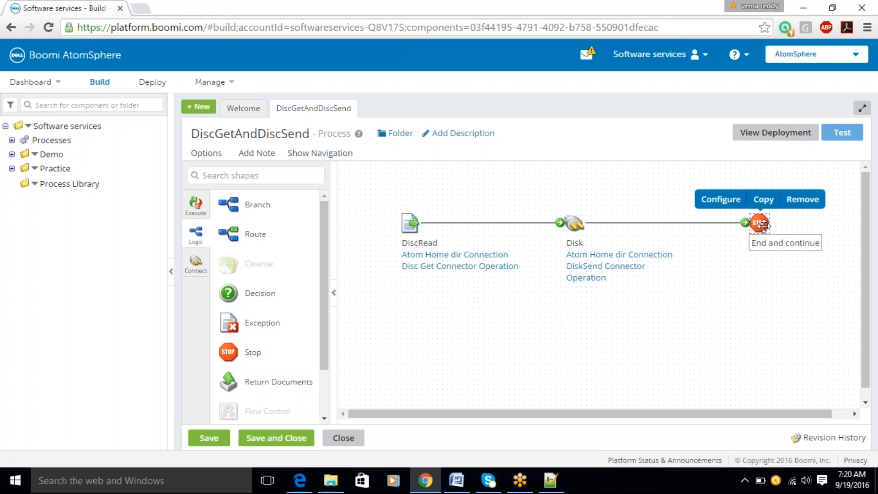
pyautogui.moveTo(759, 223); pyautogui.dragTo(748, 223)
pyautogui.click(209, 438)
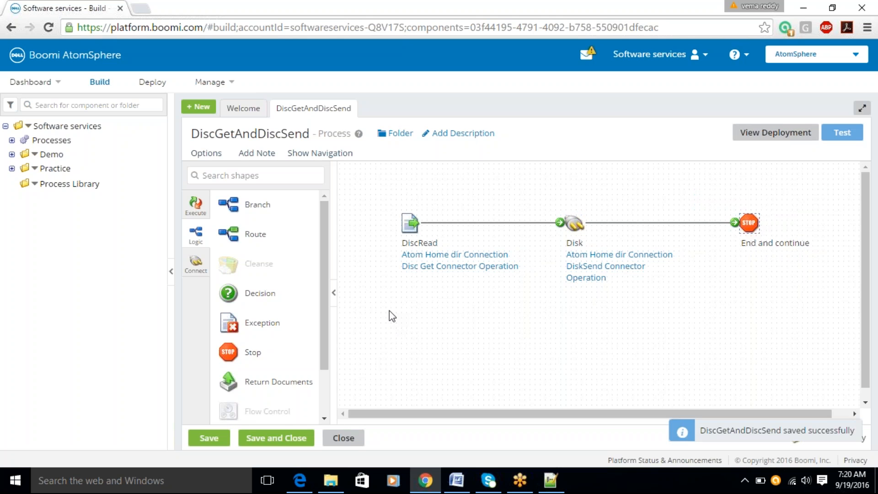
pyautogui.moveTo(520, 480)
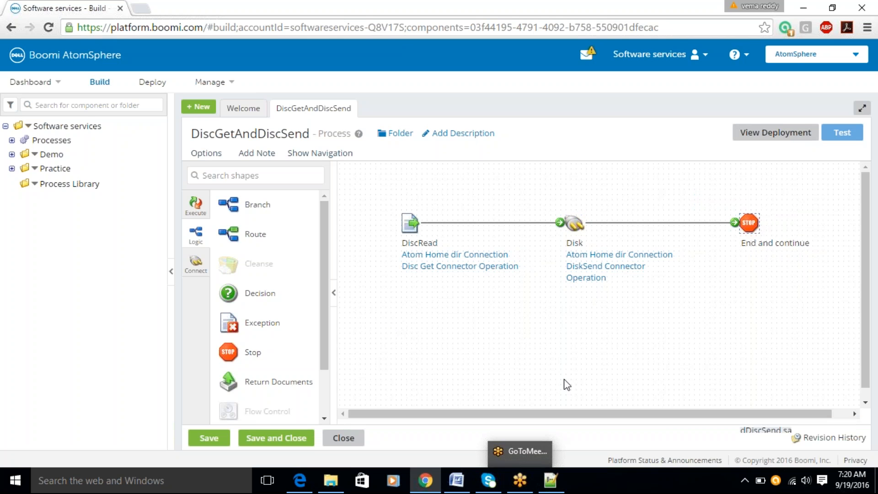
pyautogui.moveTo(378, 196); pyautogui.dragTo(514, 304)
pyautogui.moveTo(543, 191); pyautogui.dragTo(703, 314)
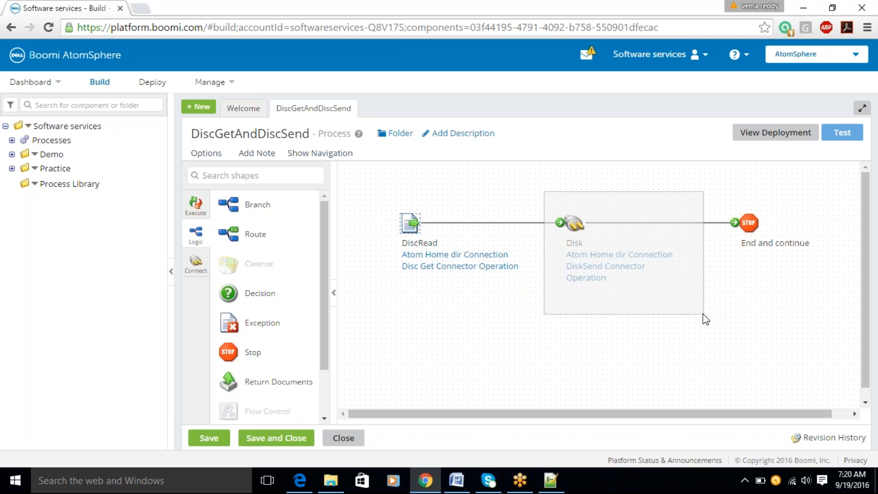
pyautogui.moveTo(702, 314); pyautogui.dragTo(703, 314)
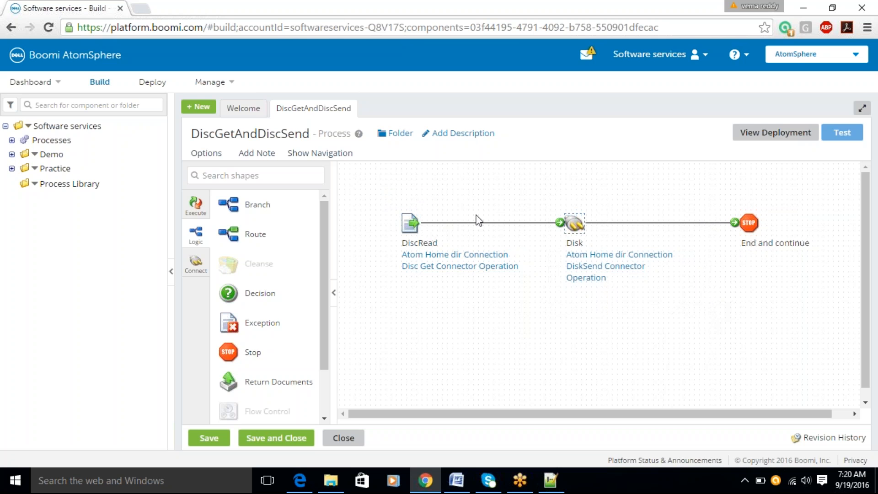
pyautogui.moveTo(506, 199); pyautogui.dragTo(550, 247)
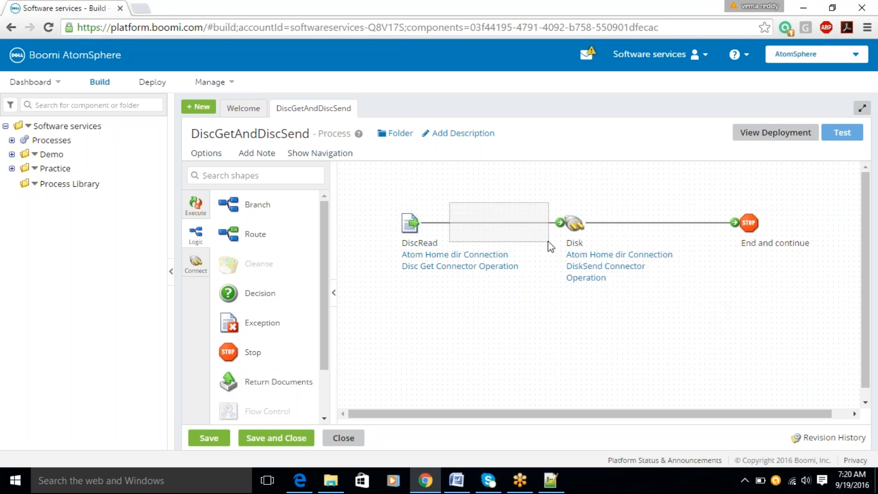
pyautogui.moveTo(548, 240); pyautogui.dragTo(548, 240)
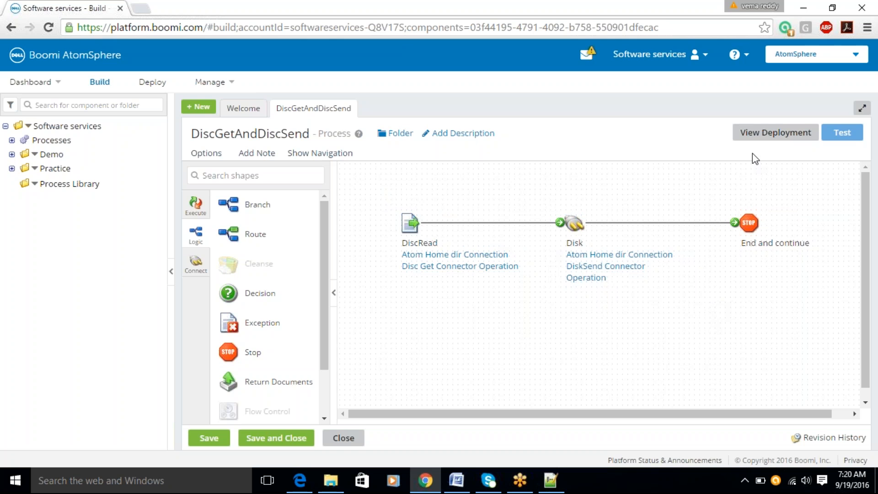
# Run a new test of the DiscGetAndDiscSend process on DELLBOOMI_ATOM.
pyautogui.click(837, 134)
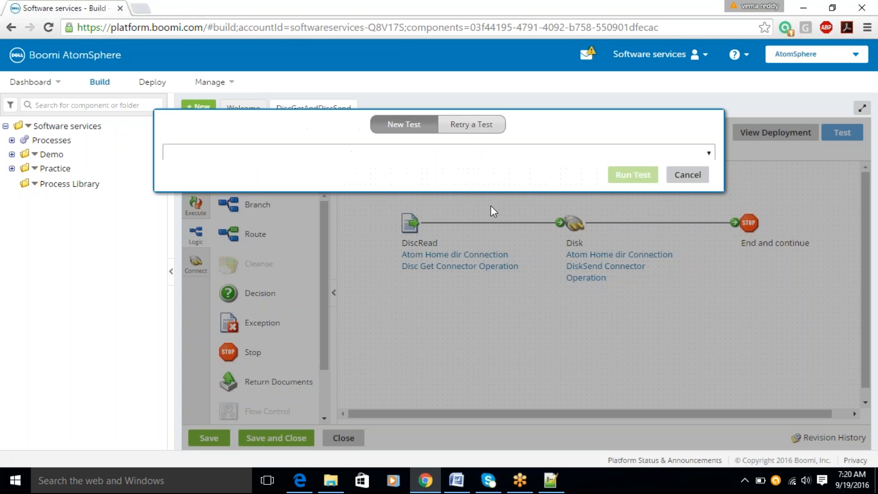
pyautogui.click(366, 154)
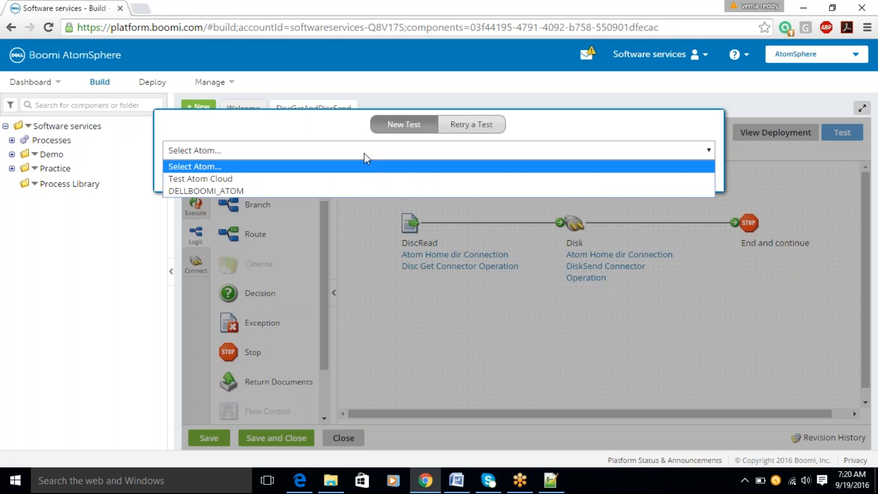
pyautogui.click(341, 189)
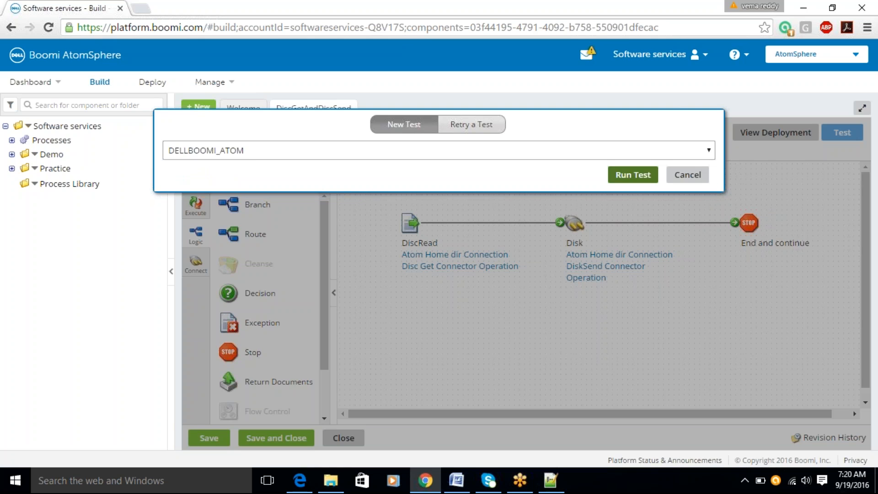
pyautogui.click(651, 176)
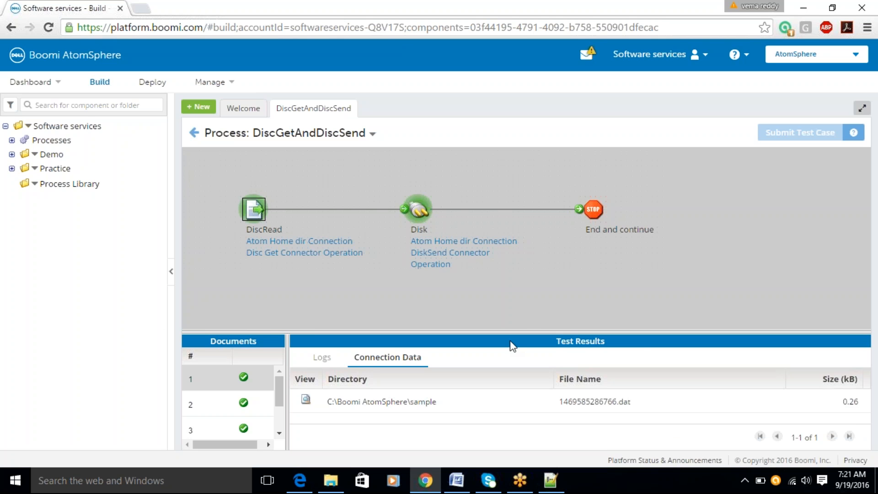
# Enlarge the test results, check the sent file name of each of the five documents at the Disk shape, and return to the process editor.
pyautogui.moveTo(529, 332); pyautogui.dragTo(538, 254)
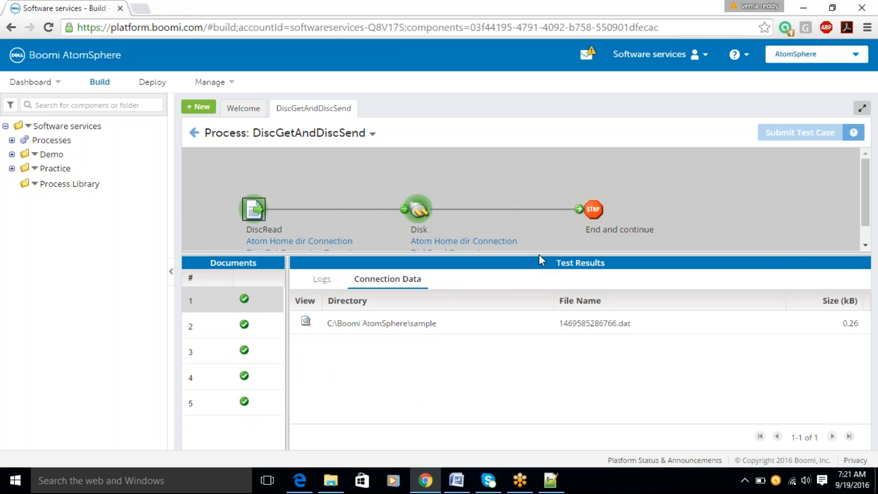
pyautogui.click(421, 210)
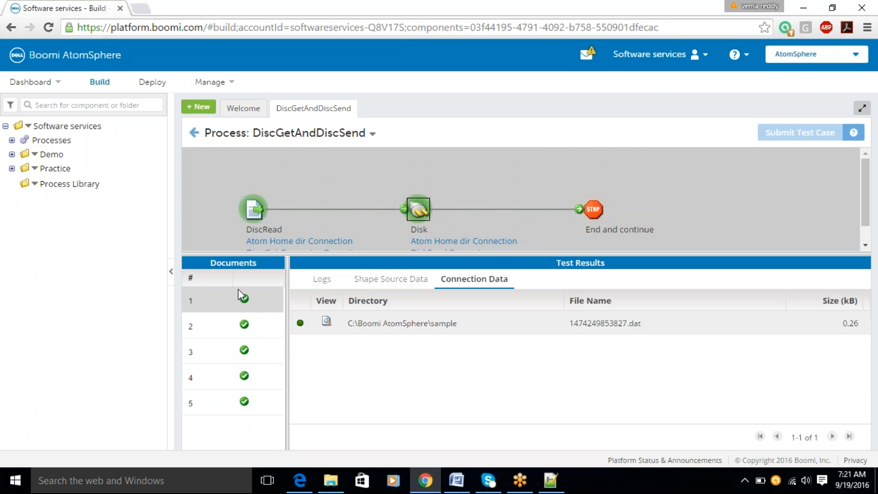
pyautogui.click(245, 300)
pyautogui.moveTo(570, 323); pyautogui.dragTo(628, 326)
pyautogui.click(611, 326)
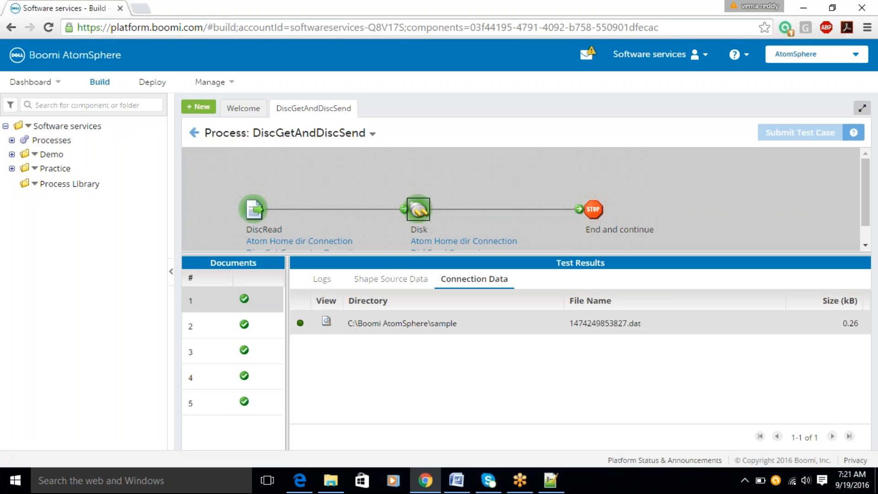
pyautogui.click(247, 325)
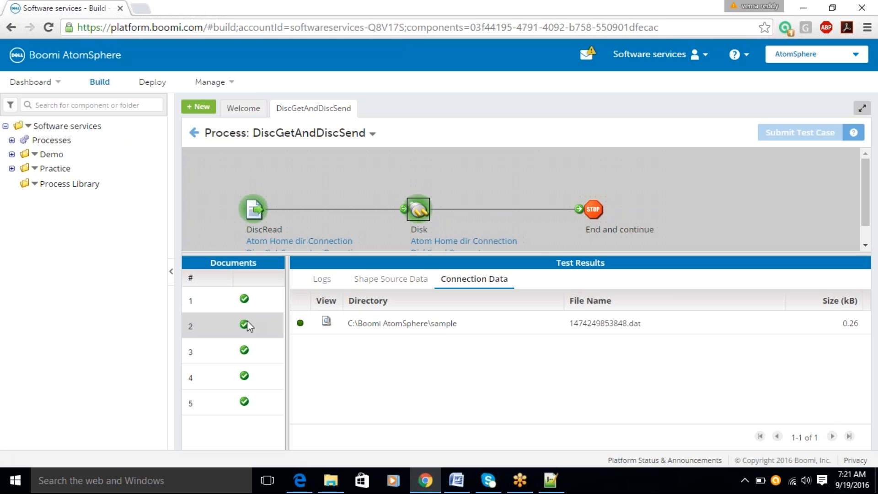
pyautogui.doubleClick(609, 320)
pyautogui.click(235, 352)
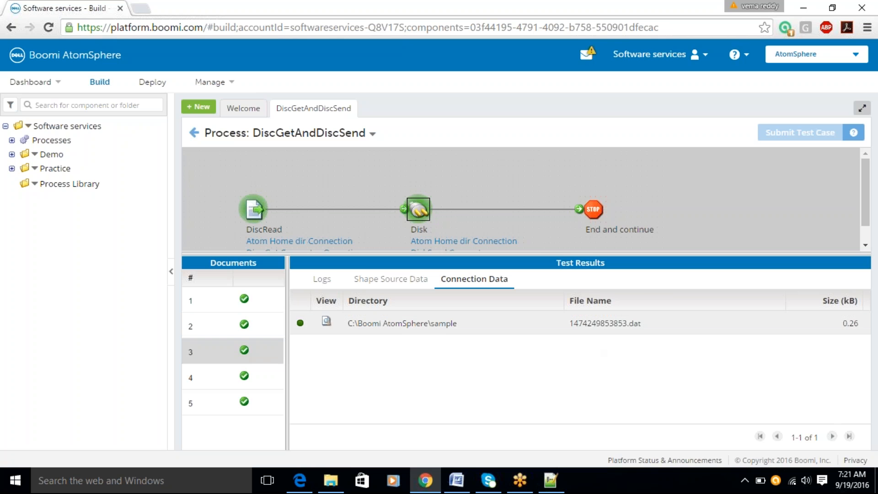
pyautogui.doubleClick(599, 324)
pyautogui.click(249, 380)
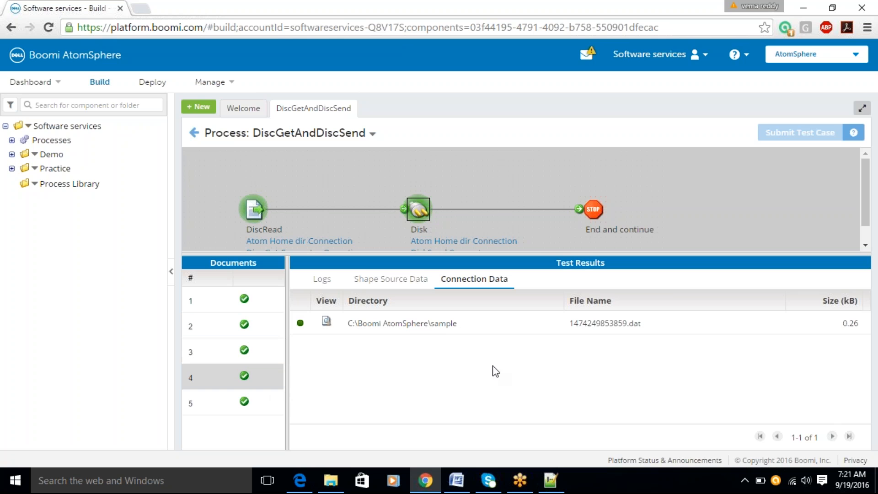
pyautogui.doubleClick(604, 322)
pyautogui.click(241, 411)
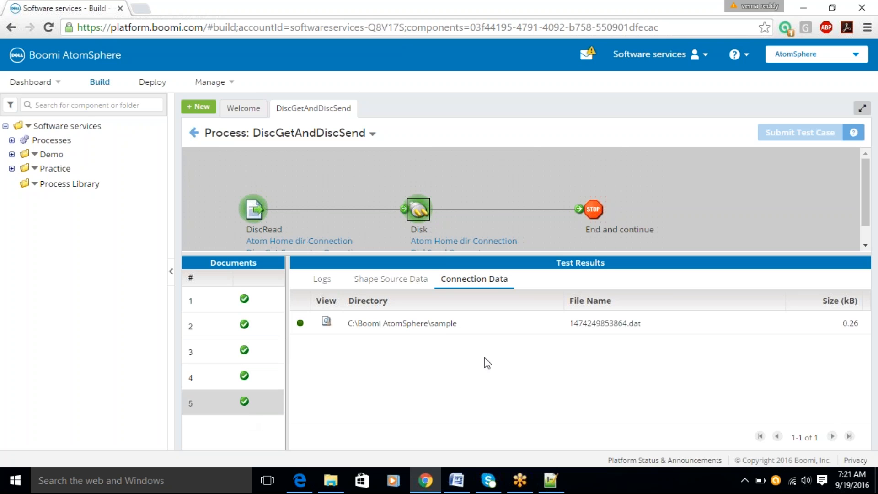
pyautogui.doubleClick(613, 325)
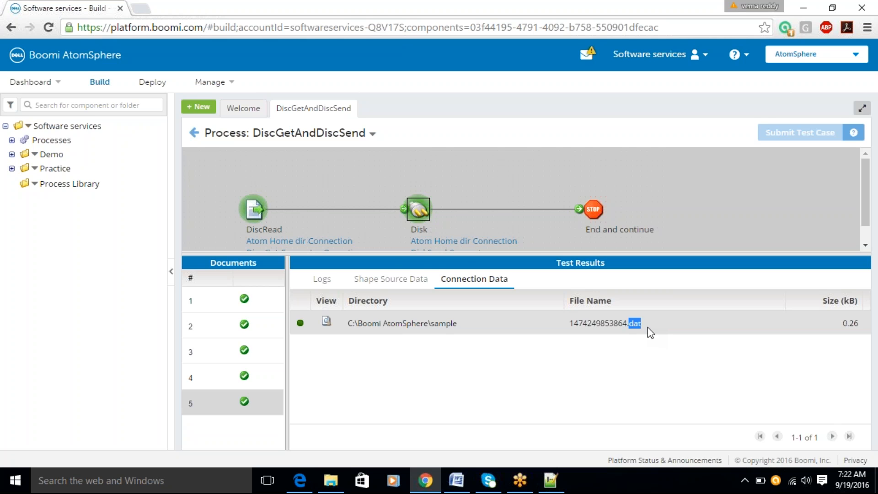
pyautogui.click(197, 132)
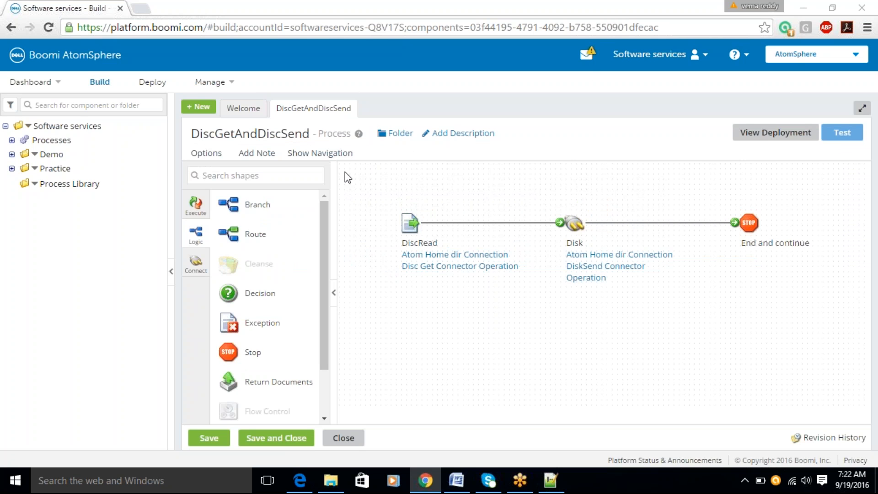
pyautogui.click(12, 140)
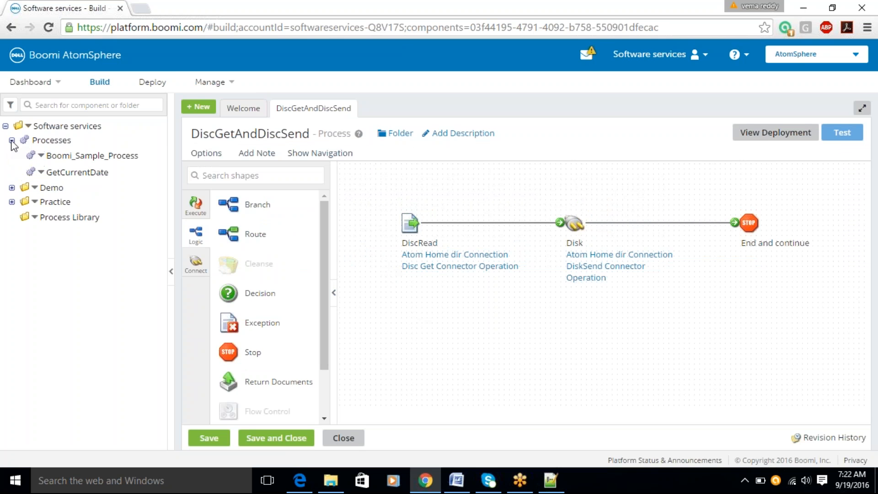
pyautogui.click(94, 157)
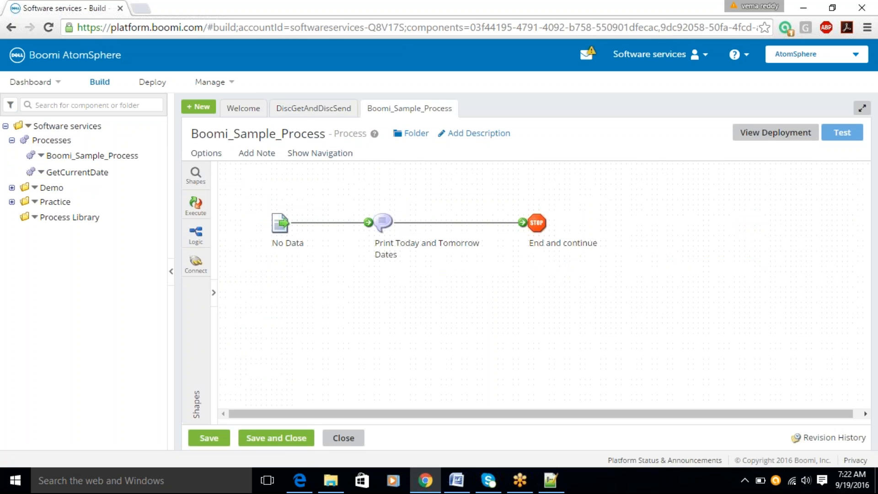
pyautogui.click(351, 437)
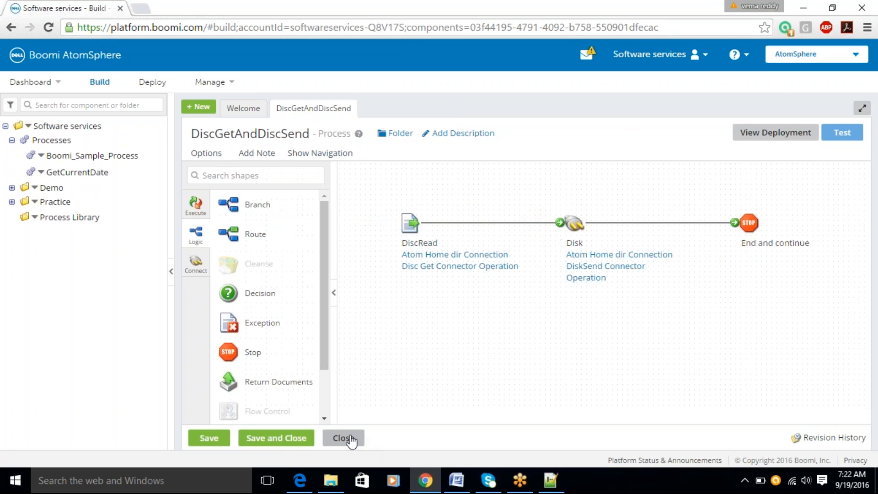
pyautogui.click(12, 140)
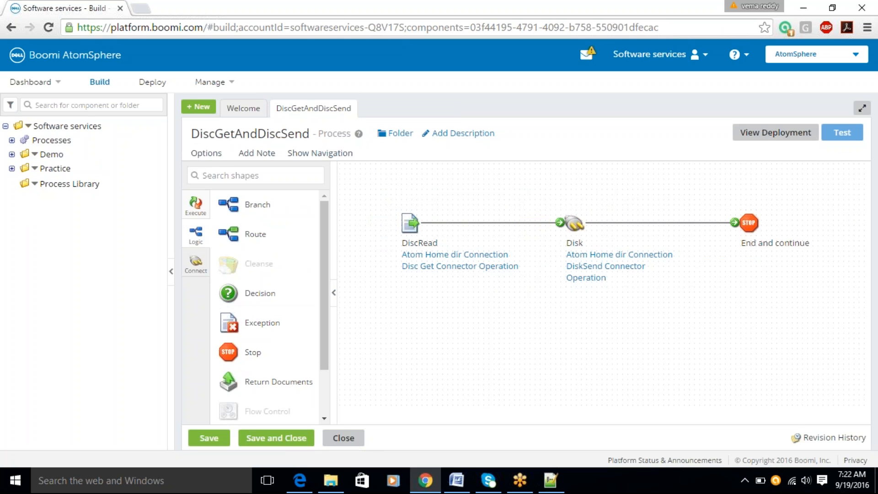
# Add a Set Properties shape above the link between DiscRead and Disk, and confirm its settings without configuring anything.
pyautogui.click(200, 205)
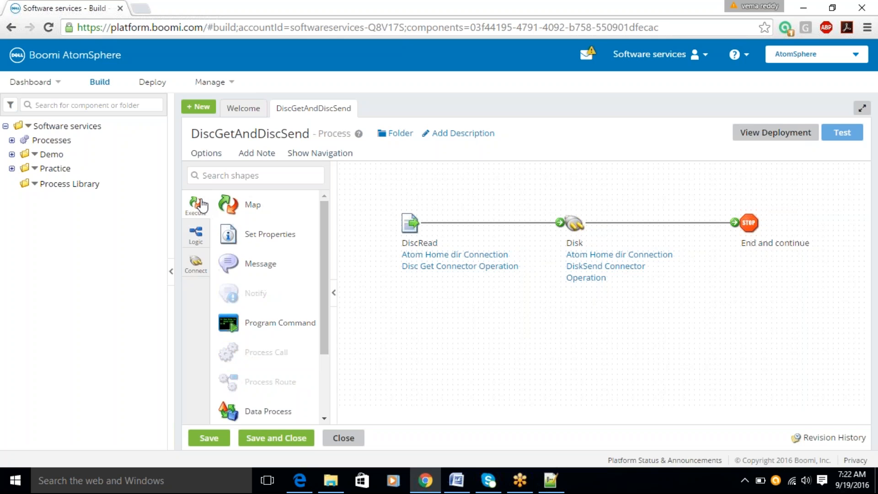
pyautogui.moveTo(229, 234); pyautogui.dragTo(551, 186)
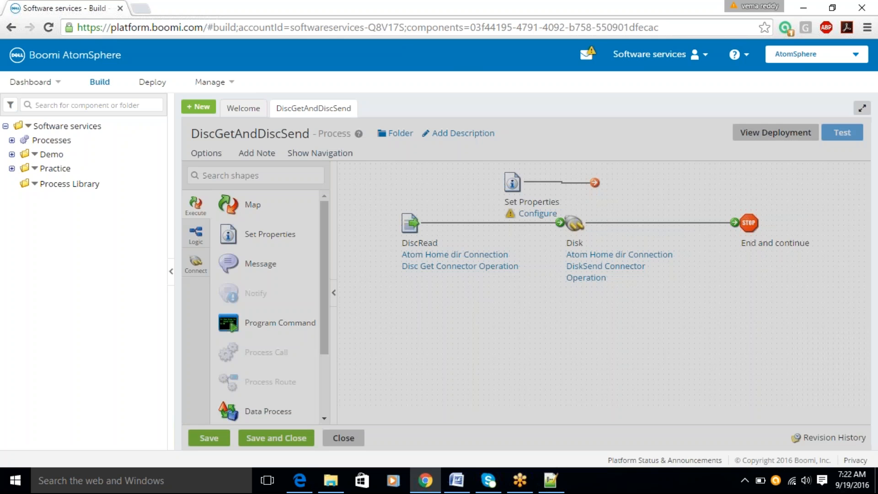
pyautogui.click(503, 436)
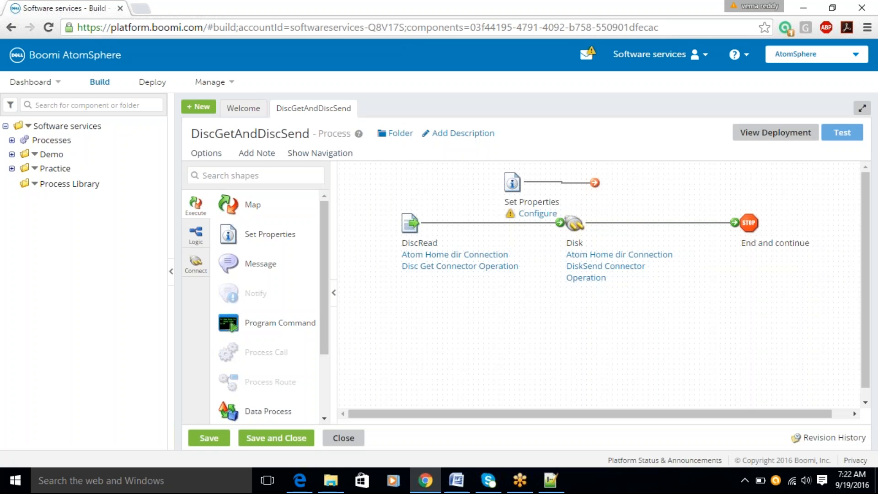
# Spread the DiscRead, Disk and Stop shapes farther apart to make room for another shape between DiscRead and Disk.
pyautogui.moveTo(406, 229); pyautogui.dragTo(345, 223)
pyautogui.moveTo(748, 222)
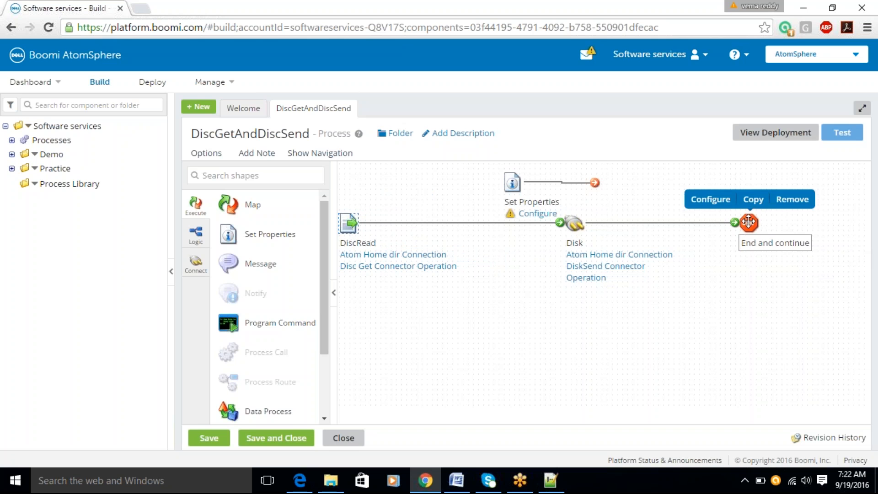
pyautogui.moveTo(748, 222); pyautogui.dragTo(685, 222)
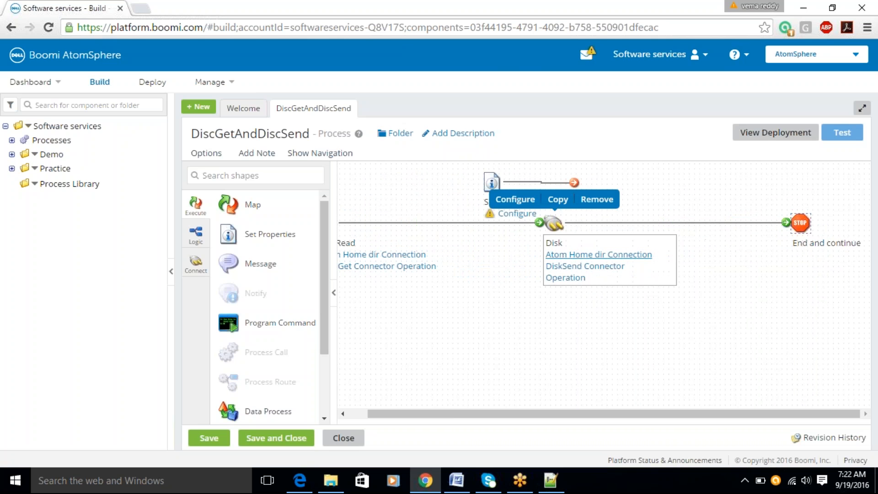
pyautogui.moveTo(553, 223); pyautogui.dragTo(594, 224)
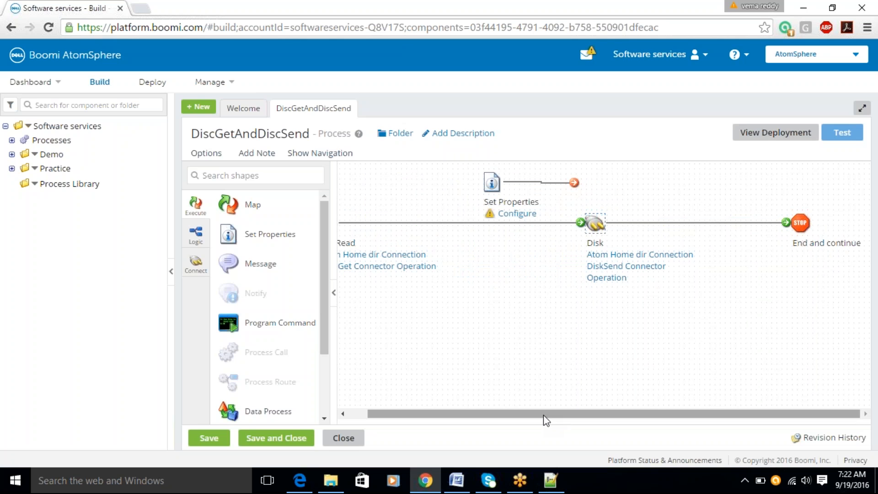
pyautogui.moveTo(544, 418); pyautogui.dragTo(486, 407)
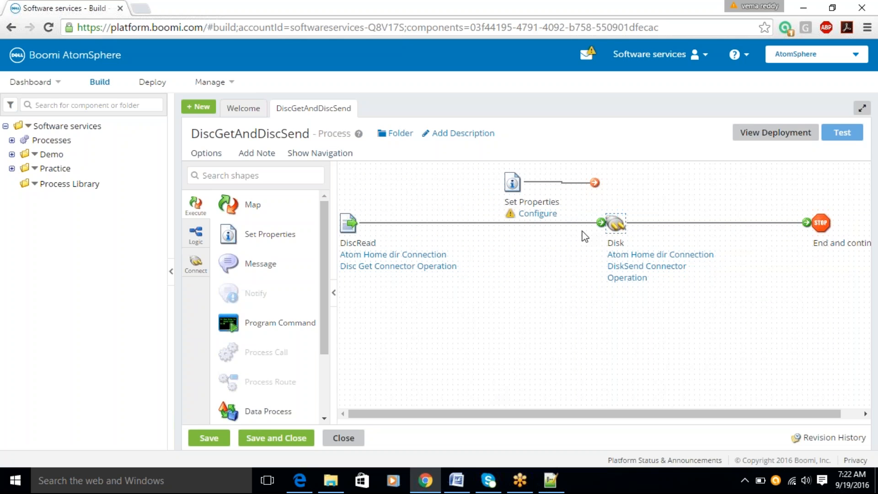
# Link DiscRead to Set Properties and Set Properties to Disk, and align Set Properties in the row between them.
pyautogui.moveTo(601, 223); pyautogui.dragTo(512, 183)
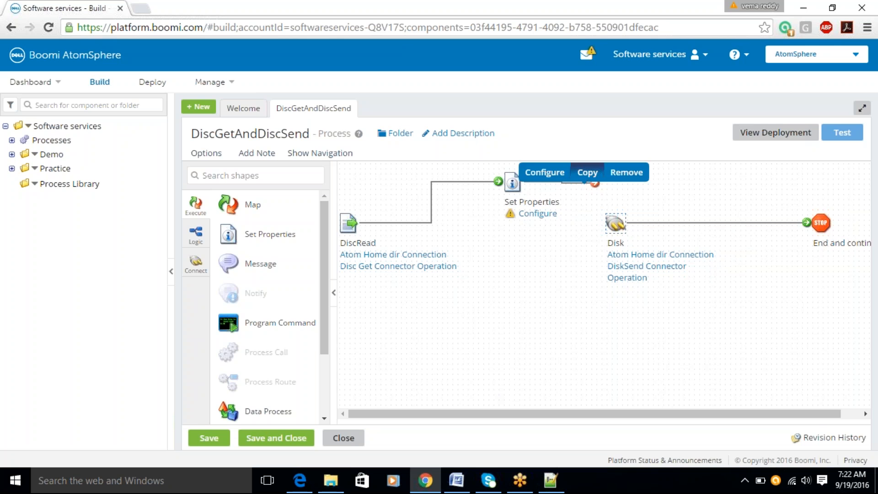
pyautogui.moveTo(595, 182); pyautogui.dragTo(602, 223)
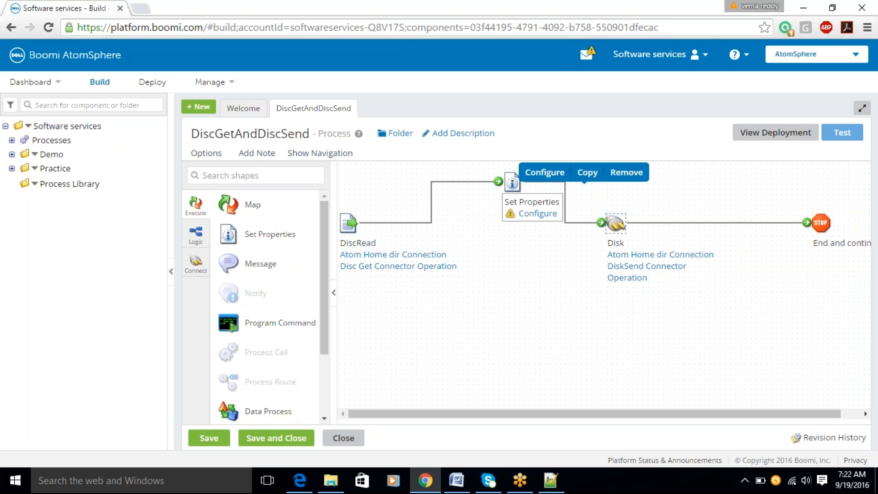
pyautogui.moveTo(512, 183); pyautogui.dragTo(487, 227)
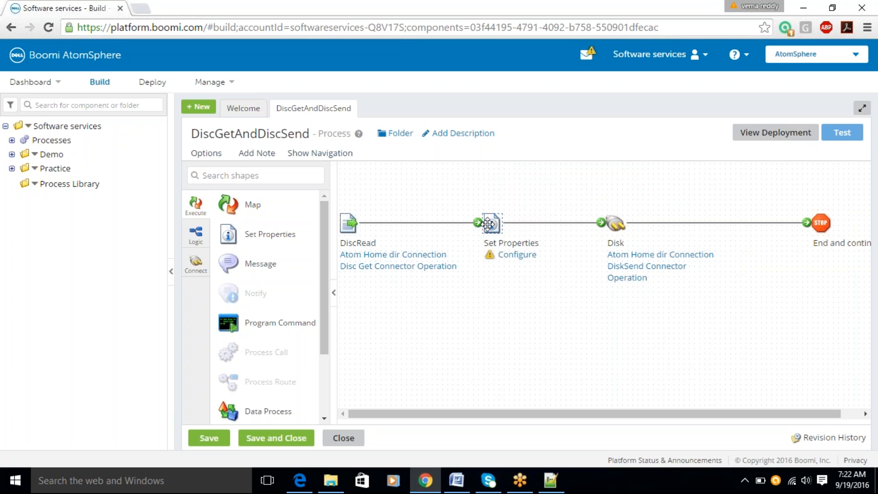
# Open the Set Properties shape's configuration and label it set fileName.
pyautogui.click(488, 224)
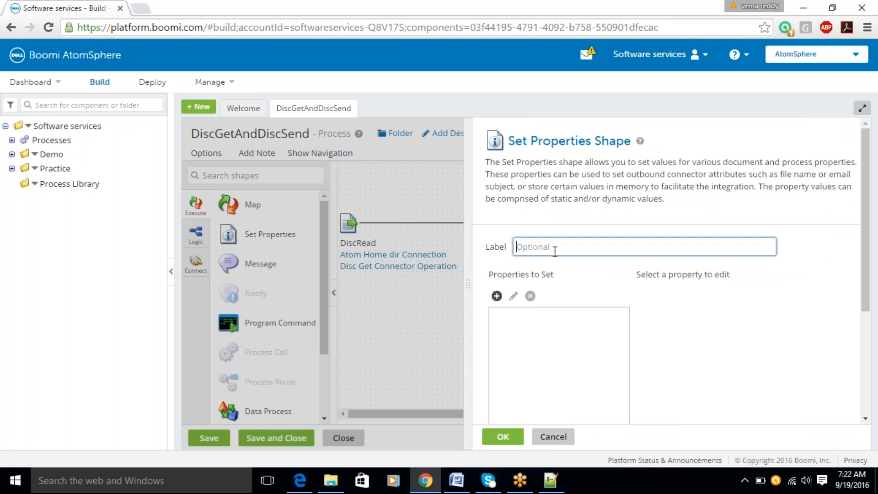
pyautogui.write('set fileName')
pyautogui.moveTo(507, 140); pyautogui.dragTo(593, 140)
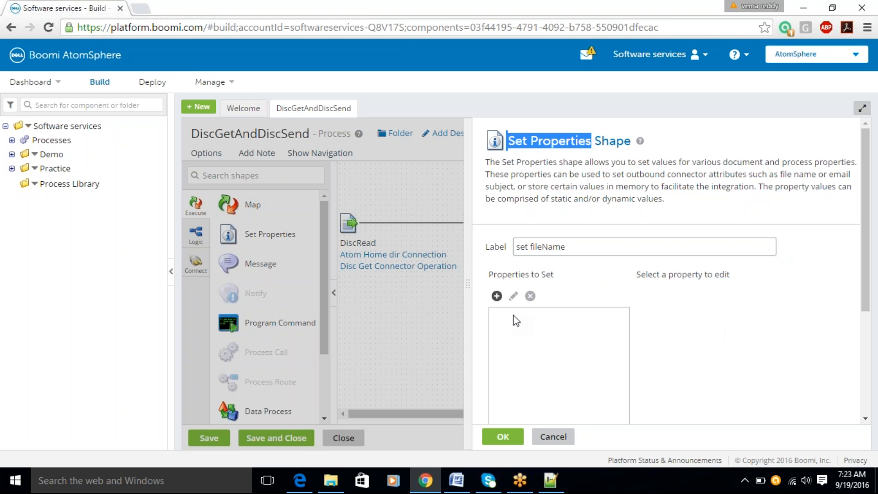
pyautogui.click(553, 152)
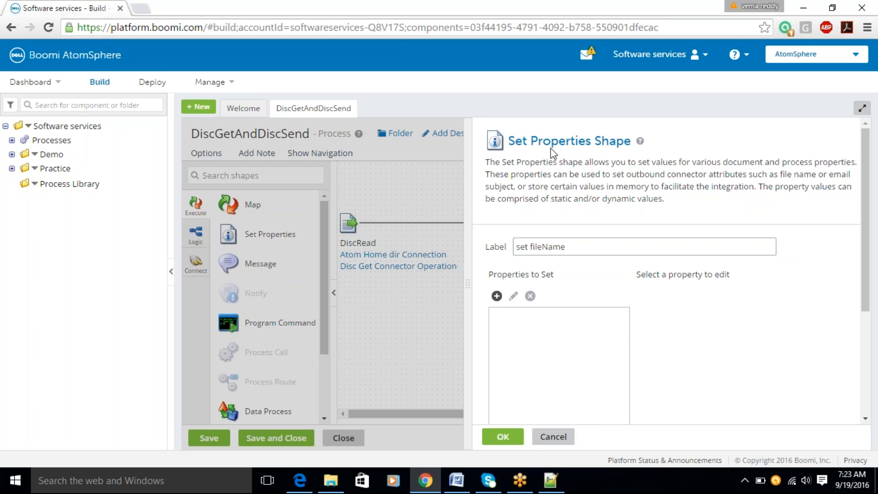
pyautogui.moveTo(531, 141); pyautogui.dragTo(593, 149)
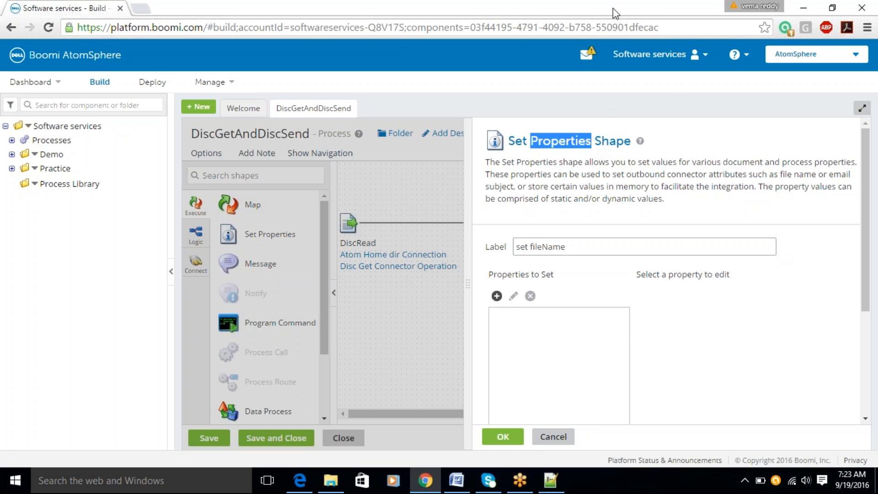
pyautogui.click(600, 12)
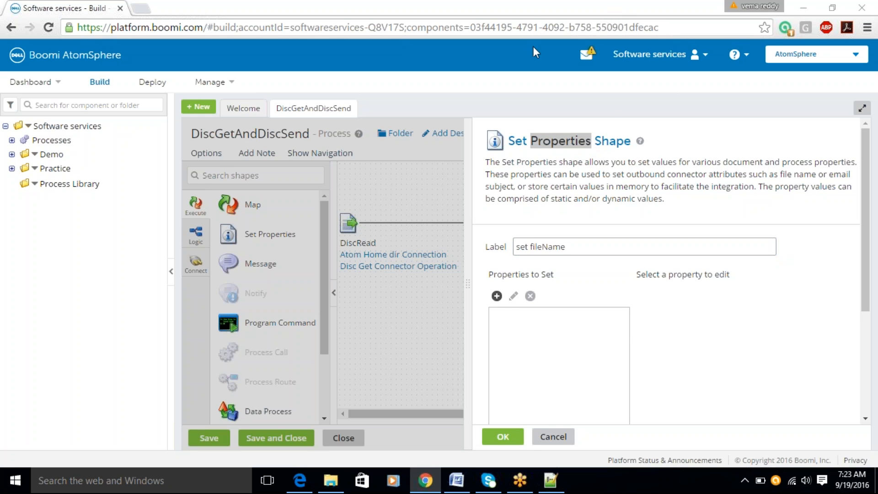
# Start adding a document property to set, and select File Name under the Disk connector.
pyautogui.click(501, 300)
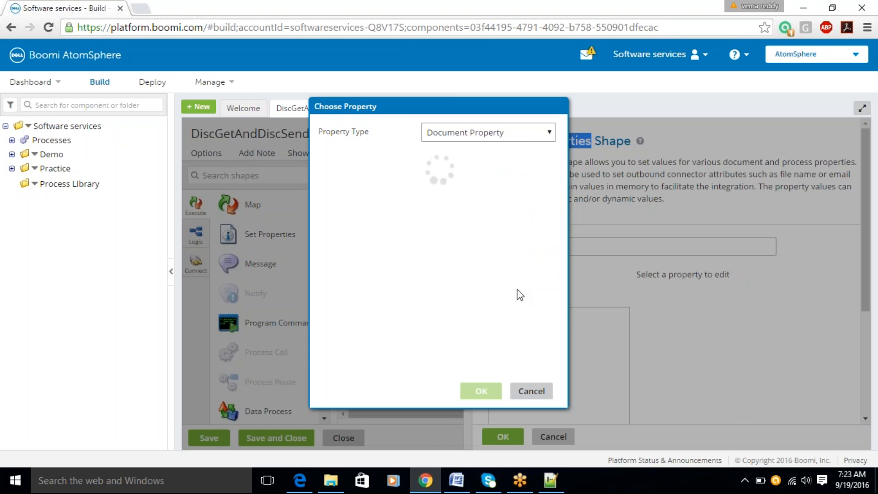
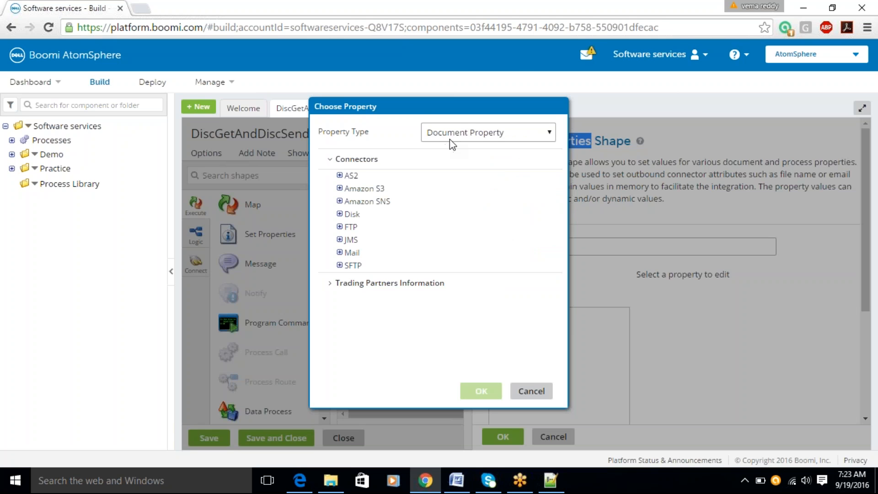
pyautogui.click(339, 214)
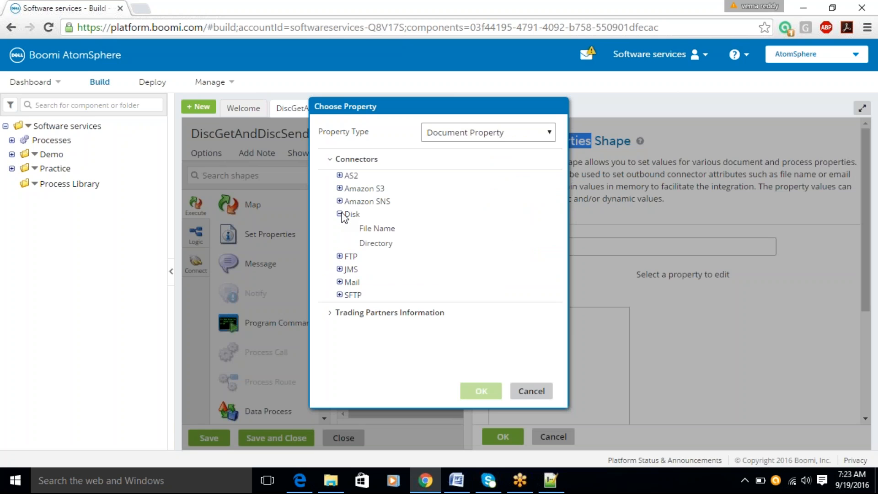
pyautogui.doubleClick(375, 213)
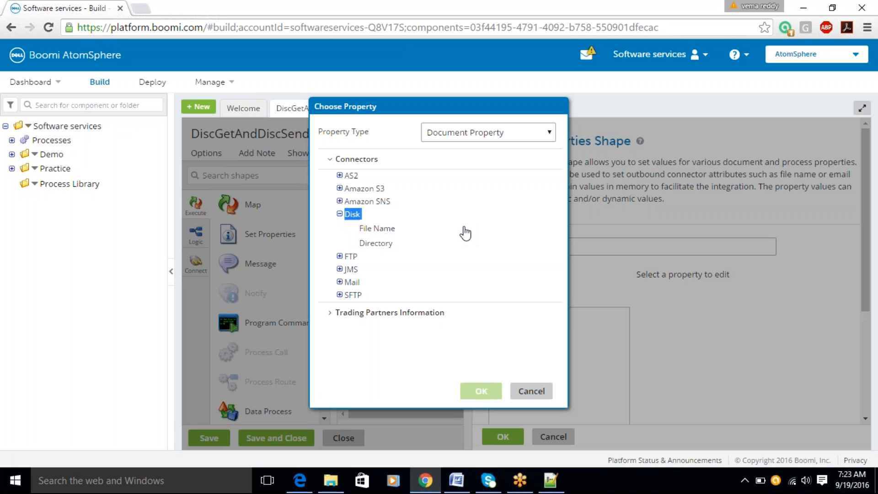
pyautogui.click(385, 230)
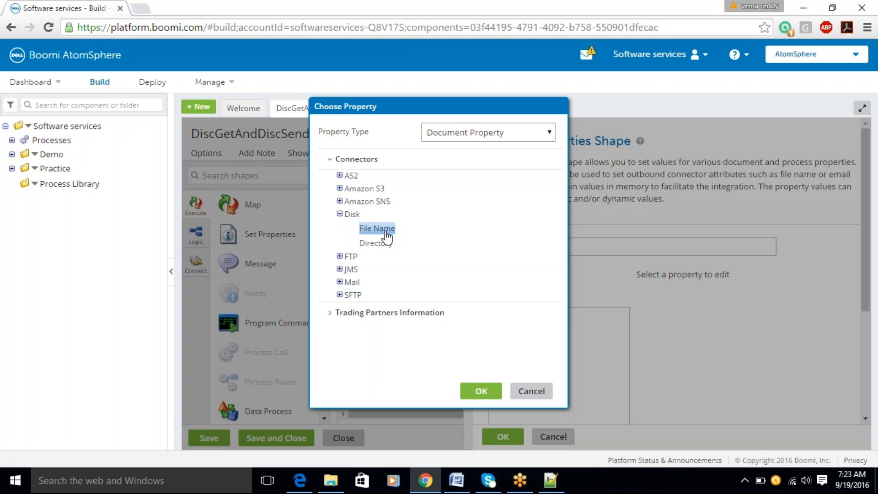
# Examine which document properties the FTP, JMS and Mail connectors offer, and collapse their lists again.
pyautogui.click(339, 257)
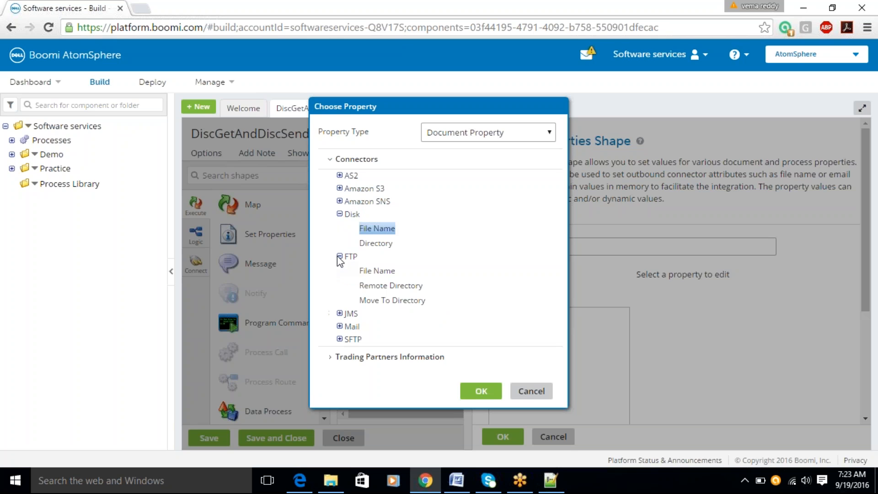
pyautogui.click(340, 313)
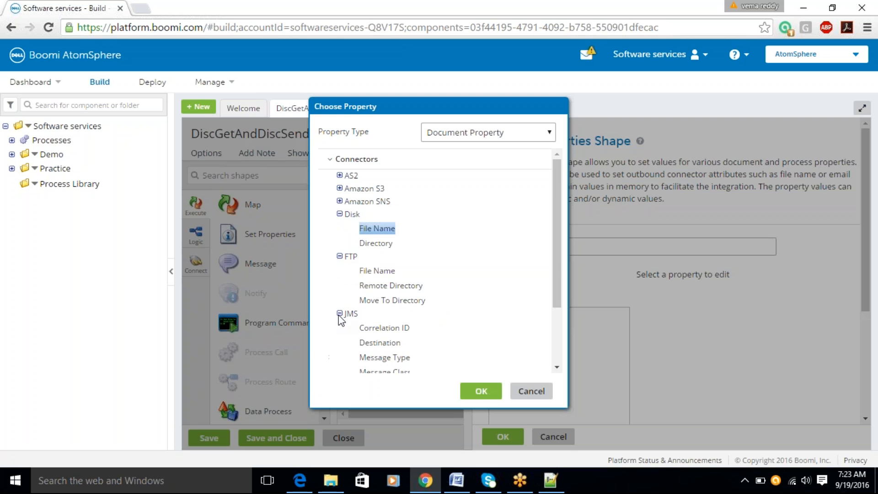
pyautogui.scroll(-2, 359, 303)
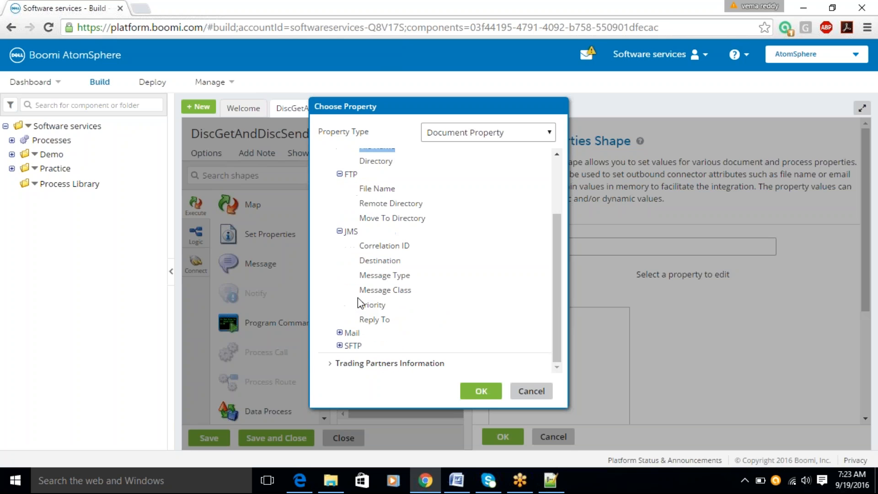
pyautogui.click(339, 332)
pyautogui.scroll(-2, 345, 330)
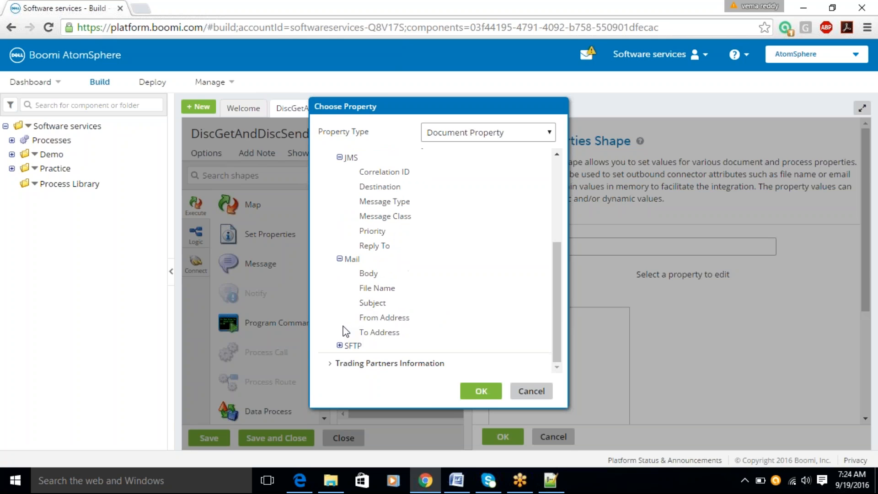
pyautogui.scroll(4, 345, 324)
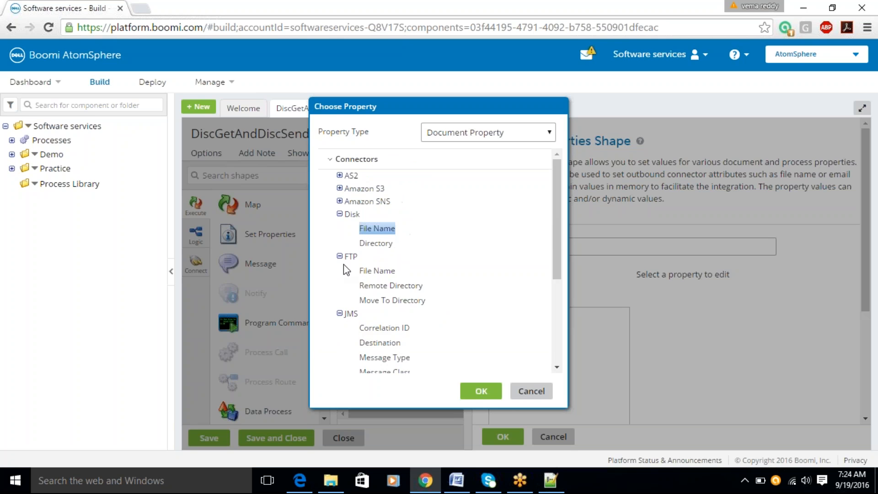
pyautogui.click(339, 257)
pyautogui.click(340, 270)
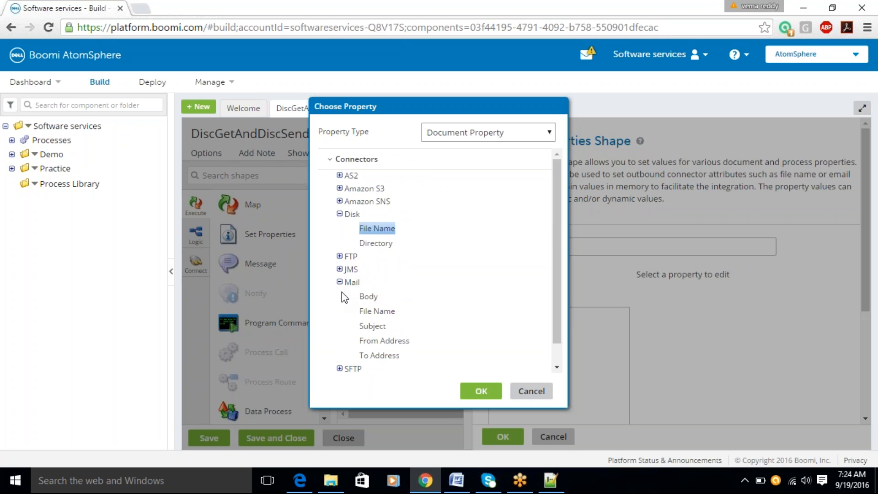
pyautogui.click(340, 282)
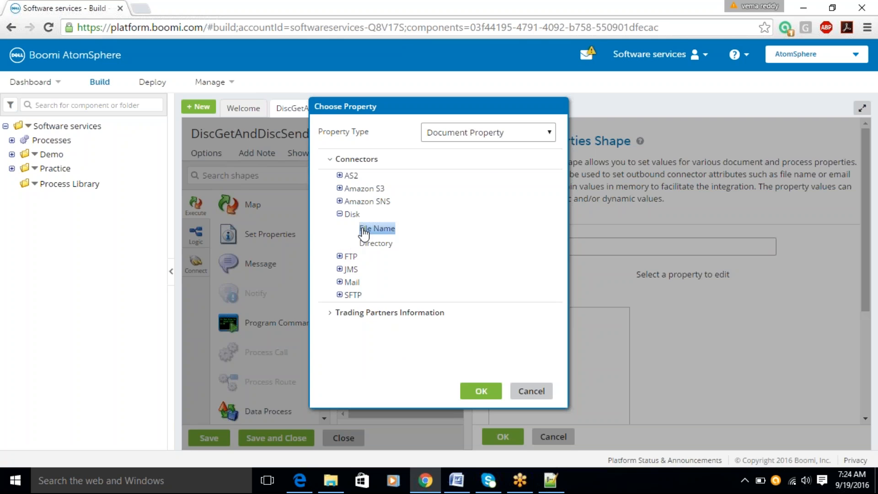
# Add the selected Disk File Name property with the static value test.csv and confirm the shape's configuration.
pyautogui.click(480, 391)
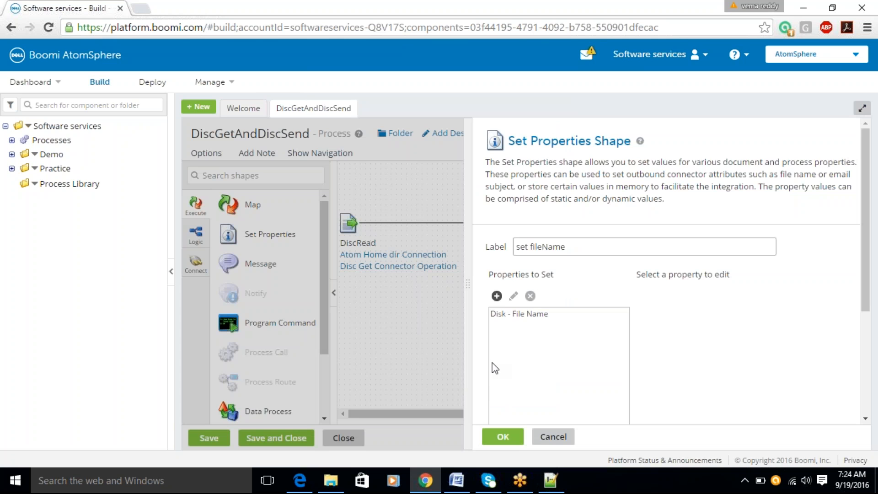
pyautogui.click(530, 313)
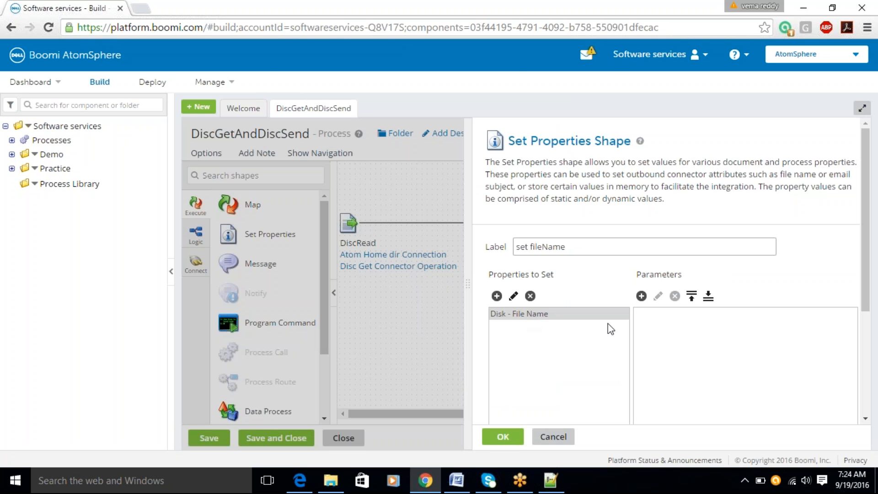
pyautogui.click(641, 296)
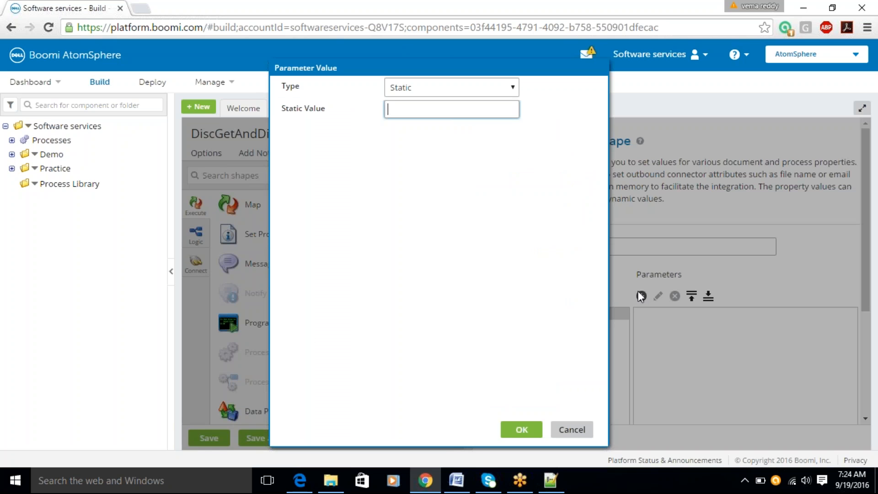
pyautogui.write('test.s')
pyautogui.press('BackSpace')
pyautogui.write('csv')
pyautogui.click(521, 429)
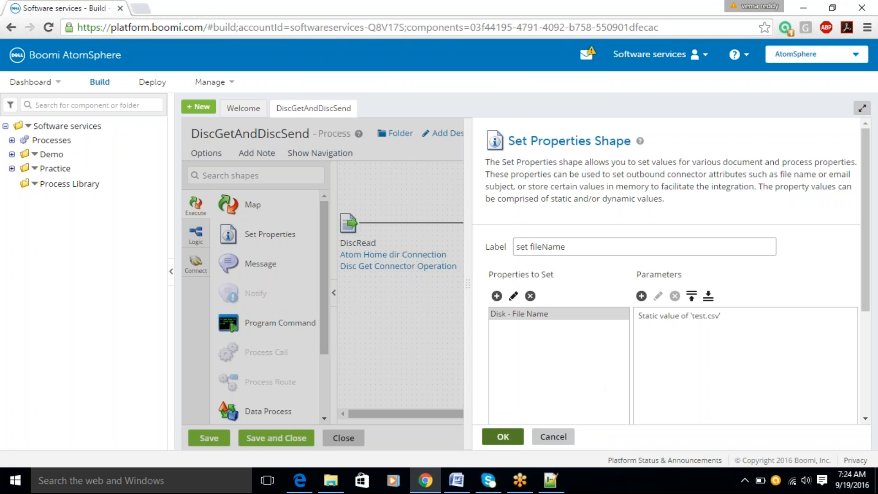
pyautogui.click(503, 436)
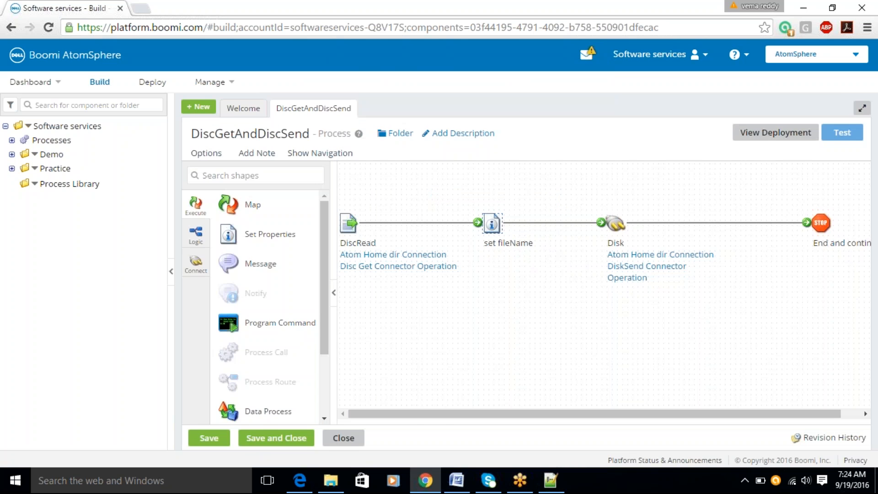
# Reopen the set fileName shape and review the parameter assigned to its Disk File Name property.
pyautogui.click(491, 223)
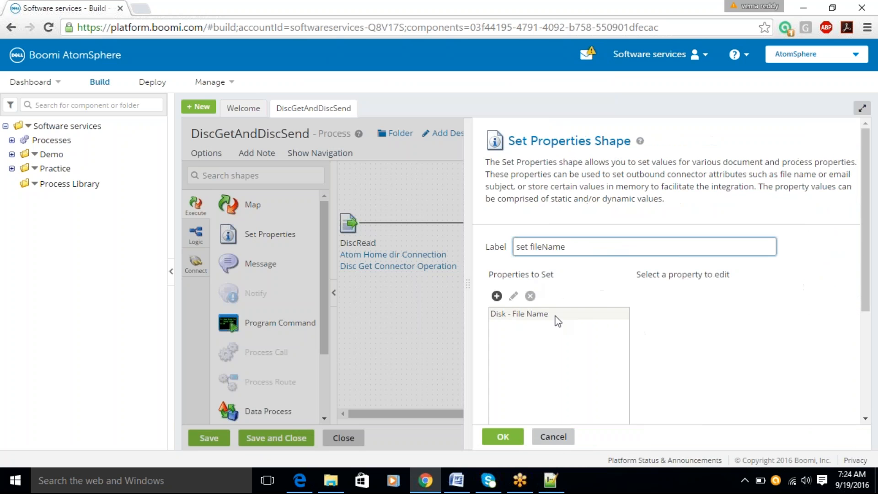
pyautogui.click(556, 318)
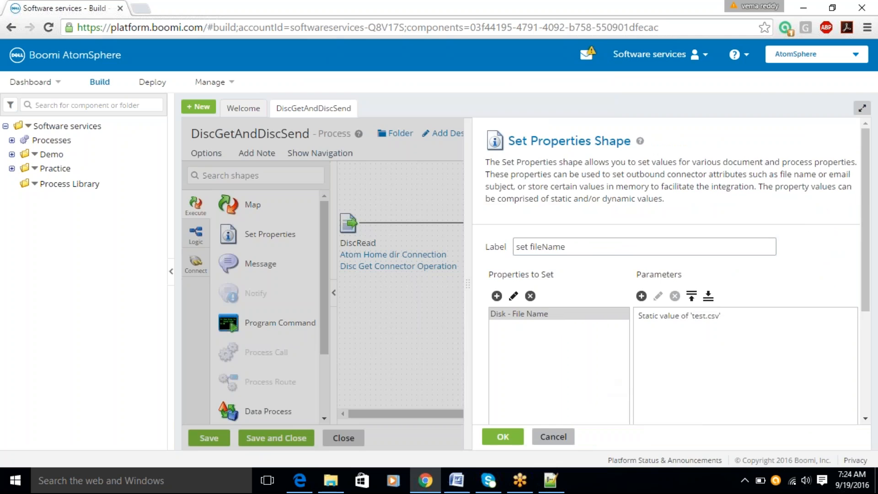
pyautogui.click(553, 437)
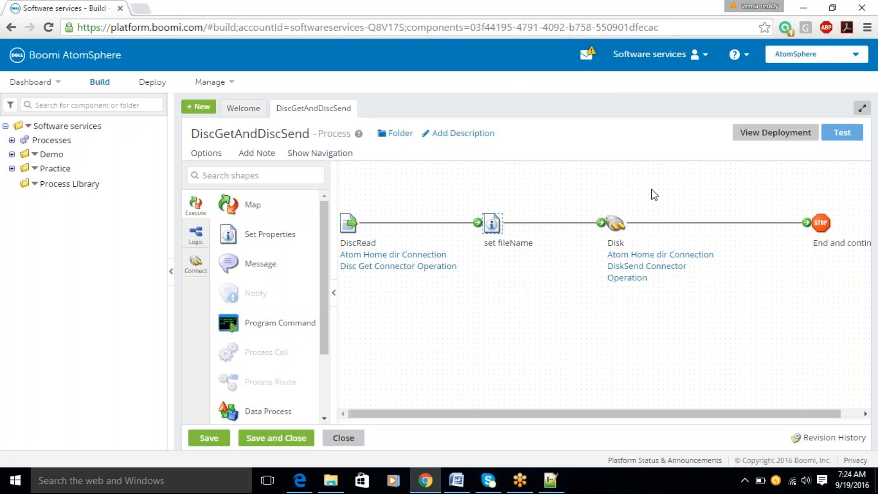
pyautogui.doubleClick(495, 225)
pyautogui.click(524, 314)
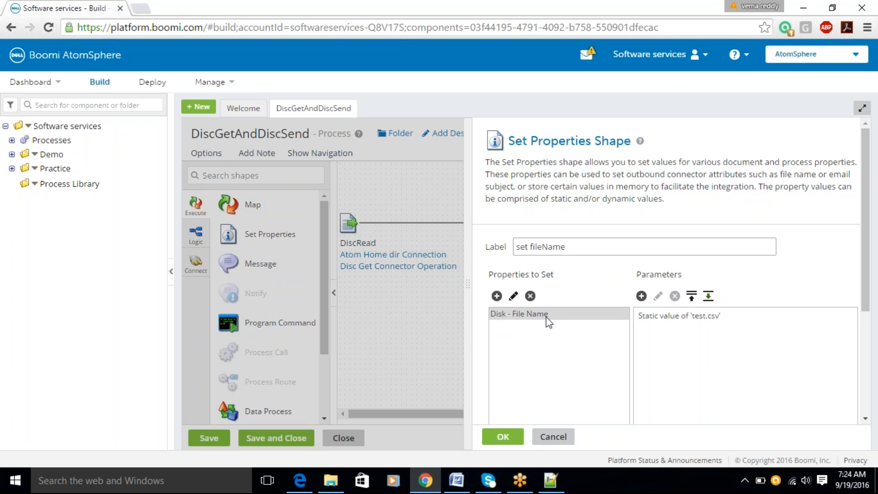
pyautogui.moveTo(694, 316); pyautogui.dragTo(724, 326)
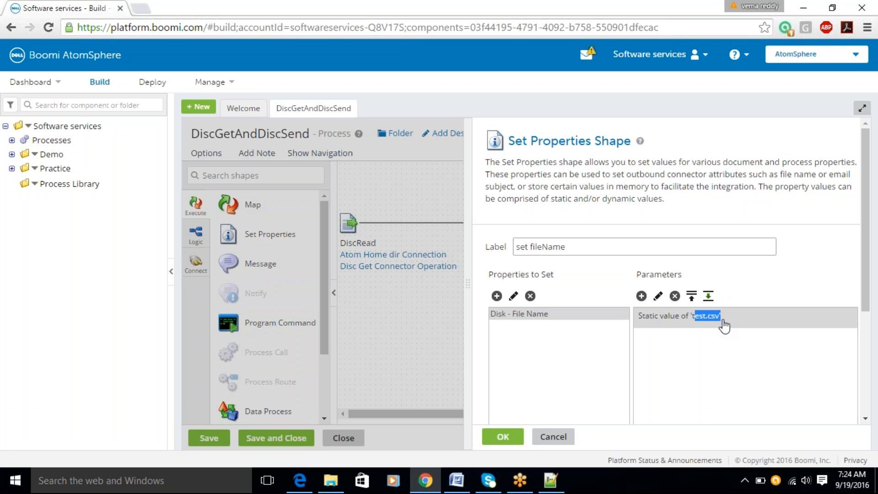
pyautogui.click(503, 437)
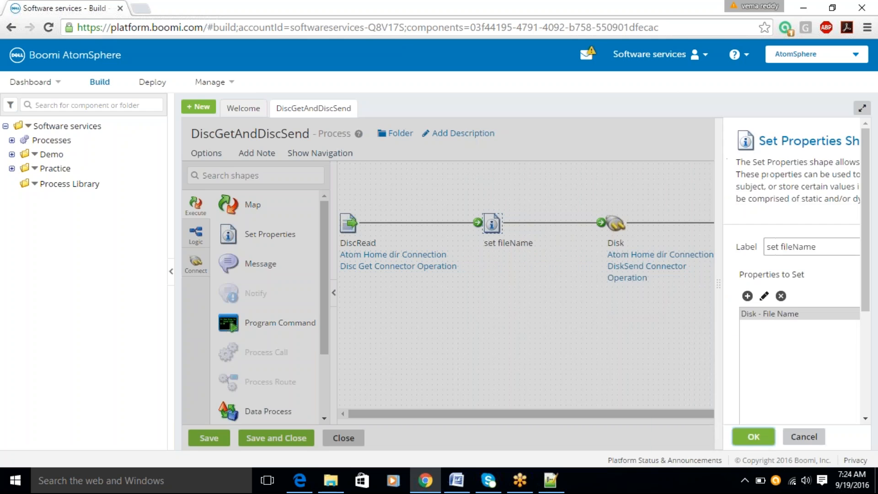
pyautogui.click(842, 132)
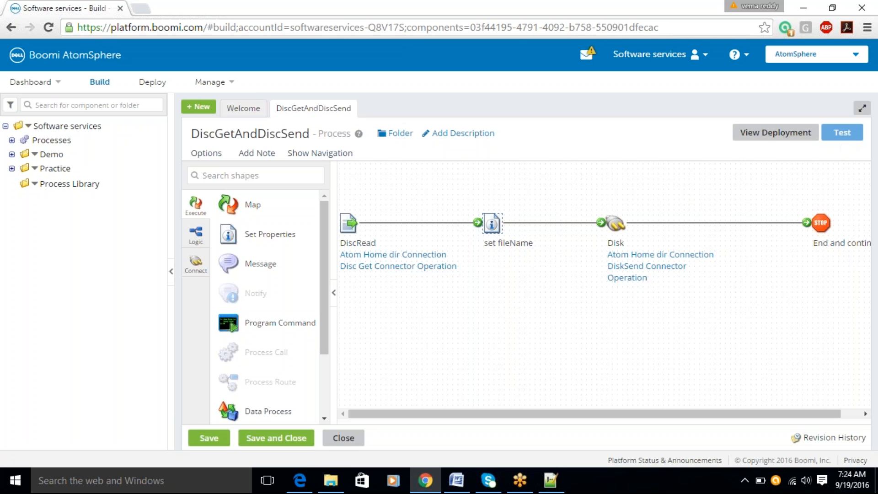
# In File Explorer, permanently delete all the .dat and .txt files from the Boomi AtomSphere sample folder.
pyautogui.click(331, 480)
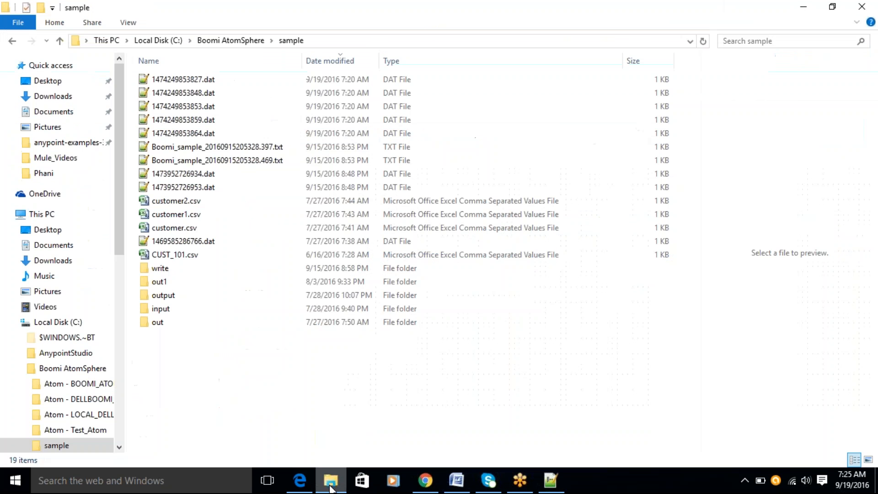
pyautogui.click(235, 81)
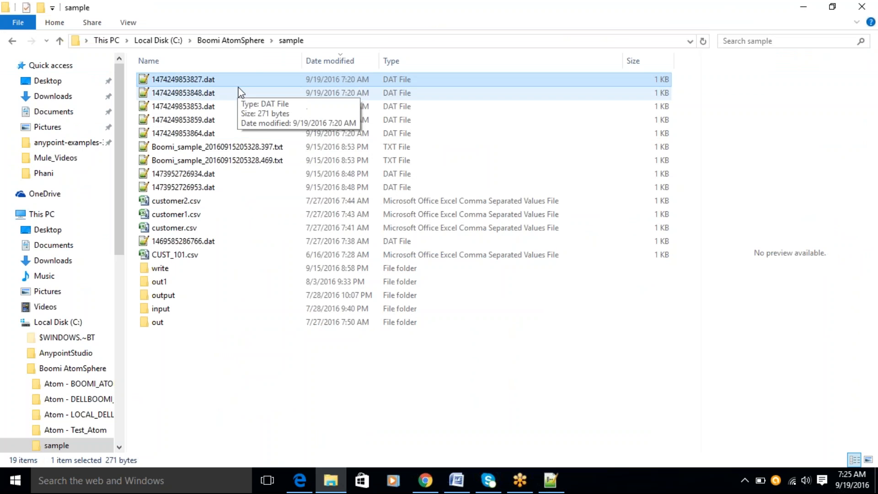
pyautogui.hotkey('shift', 'Down')
pyautogui.hotkey('shift', 'Down')
pyautogui.hotkey('shift', 'Down')
pyautogui.hotkey('shift', 'Down')
pyautogui.hotkey('shift', 'Down')
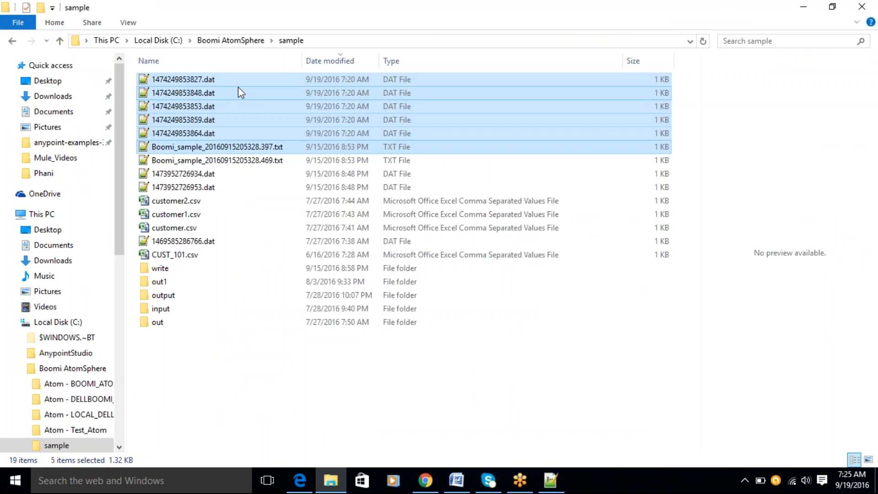
pyautogui.hotkey('shift', 'Down')
pyautogui.hotkey('shift', 'Down')
pyautogui.hotkey('shift', 'Down')
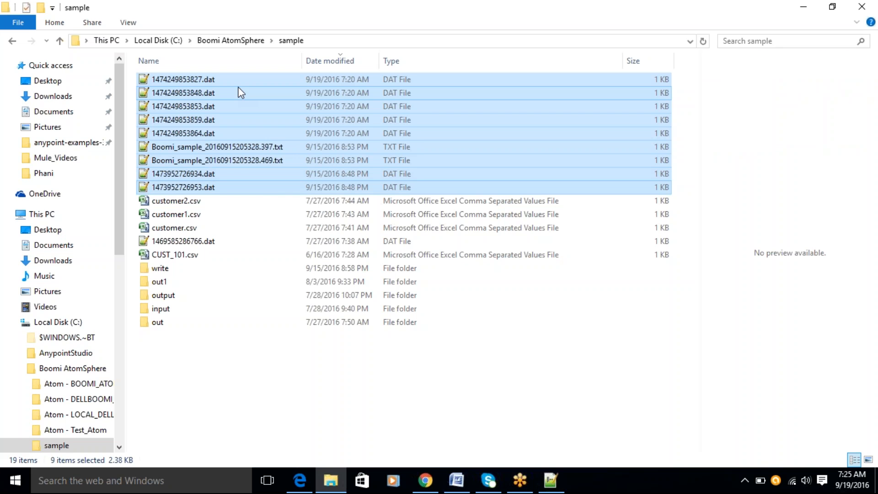
pyautogui.keyDown('ctrl'); pyautogui.click(200, 242); pyautogui.keyUp('ctrl')
pyautogui.hotkey('shift', 'Delete')
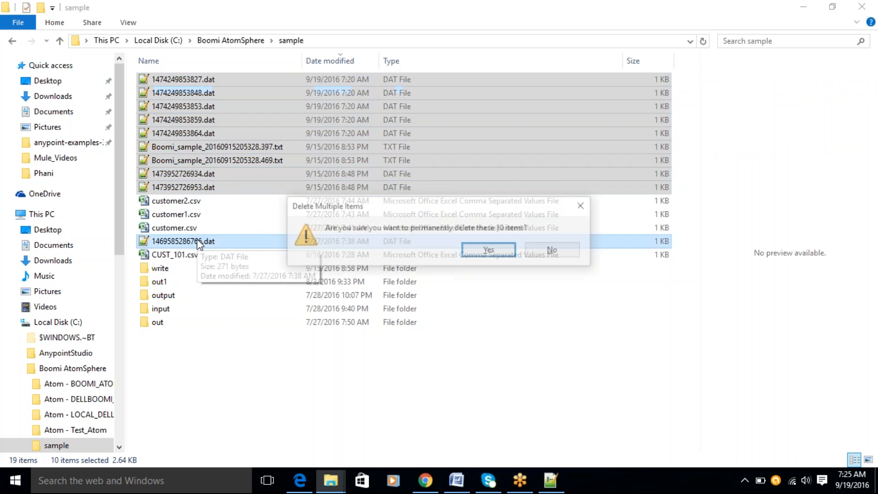
pyautogui.press('Return')
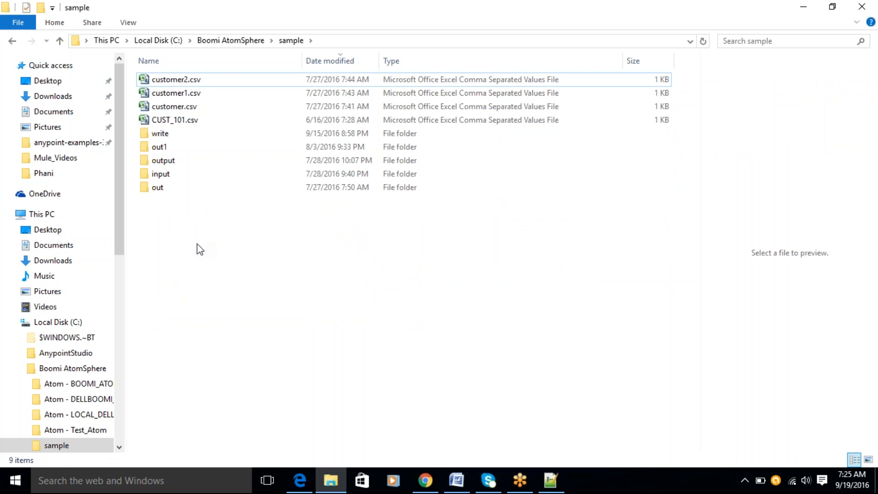
# Switch back to Boomi AtomSphere, save the DiscGetAndDiscSend process and run a test of it on DELLBOOMI_ATOM.
pyautogui.hotkey('alt', 'Tab')
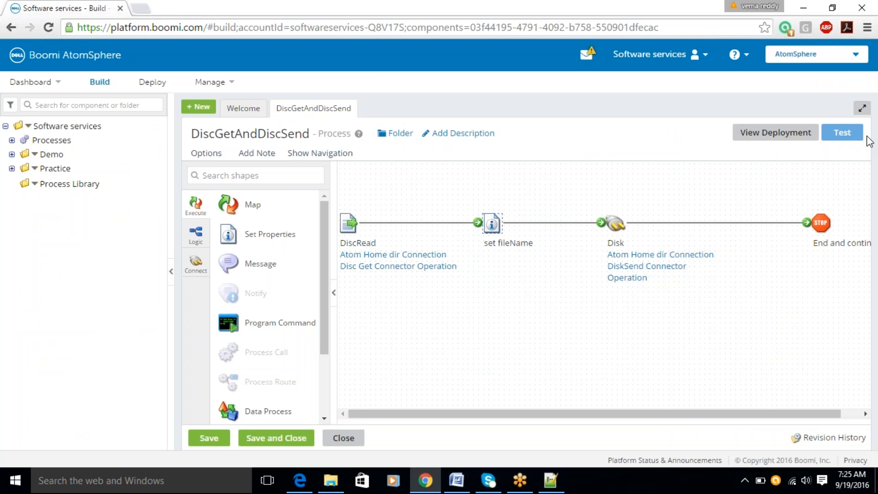
pyautogui.click(841, 135)
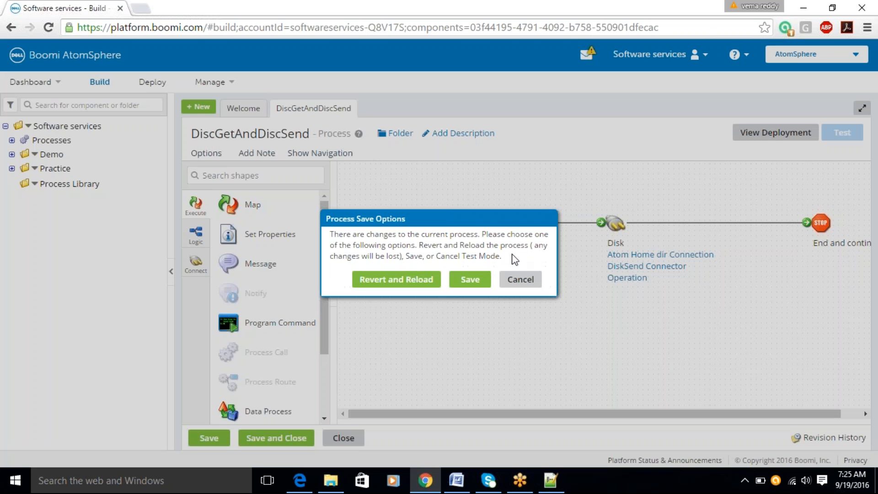
pyautogui.click(470, 279)
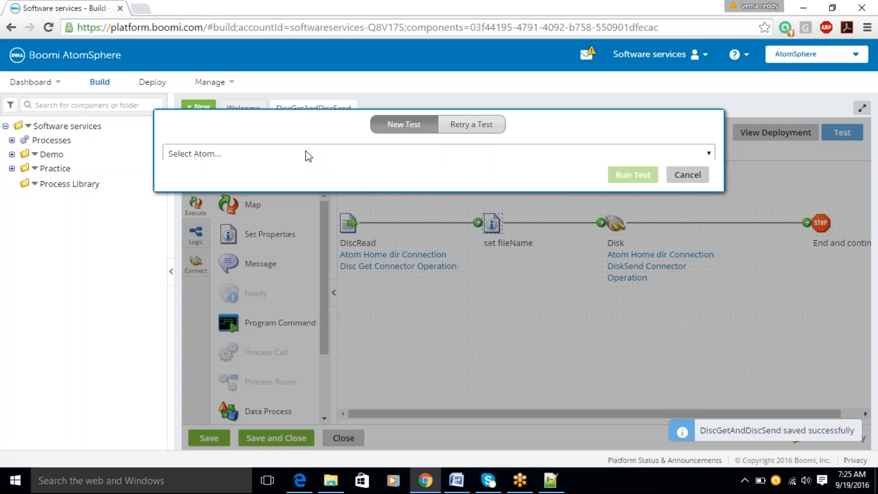
pyautogui.click(306, 151)
pyautogui.click(282, 188)
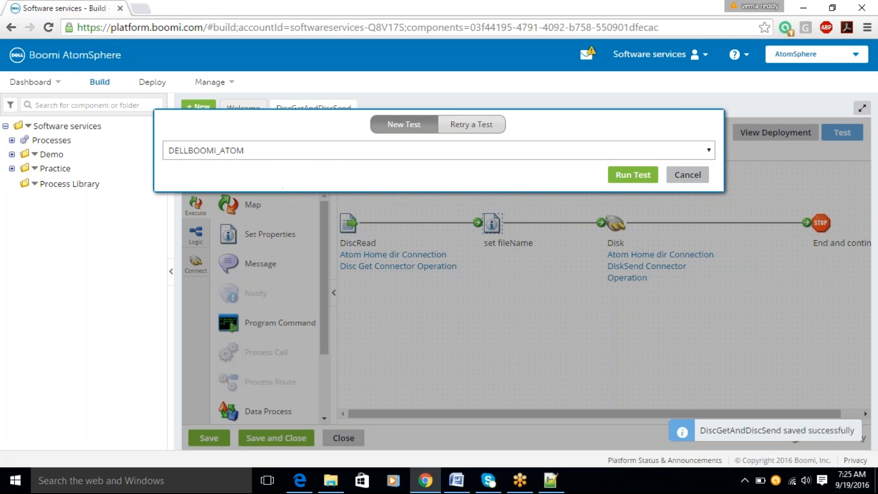
pyautogui.click(633, 175)
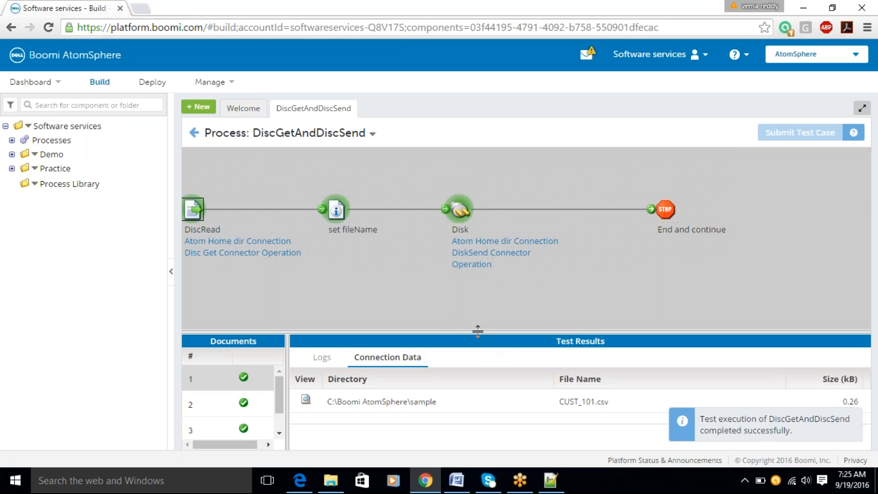
# Enlarge the test results area and examine the Disk shape's connection data for each of the four documents.
pyautogui.moveTo(485, 331); pyautogui.dragTo(509, 247)
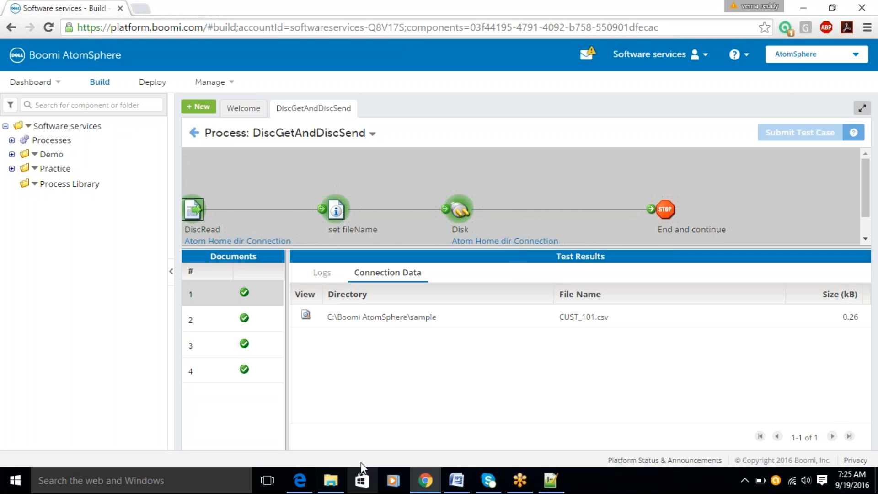
pyautogui.click(460, 211)
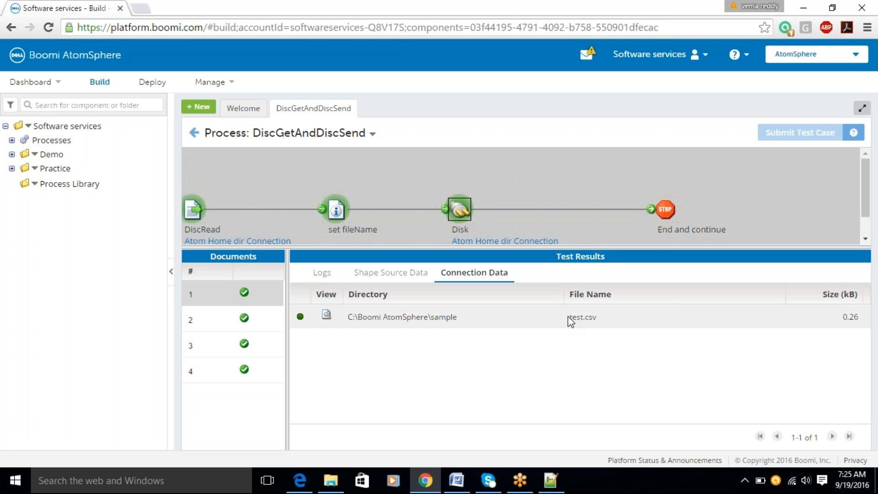
pyautogui.moveTo(569, 316); pyautogui.dragTo(597, 318)
pyautogui.click(244, 319)
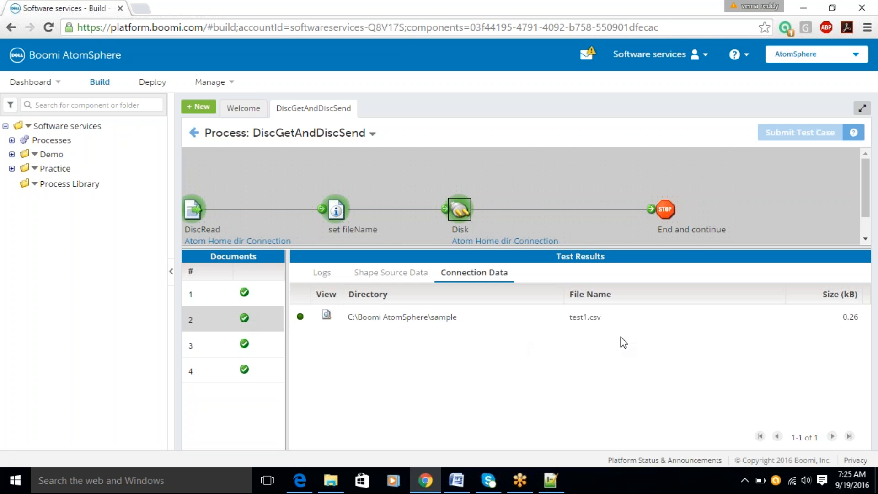
pyautogui.moveTo(569, 317); pyautogui.dragTo(604, 319)
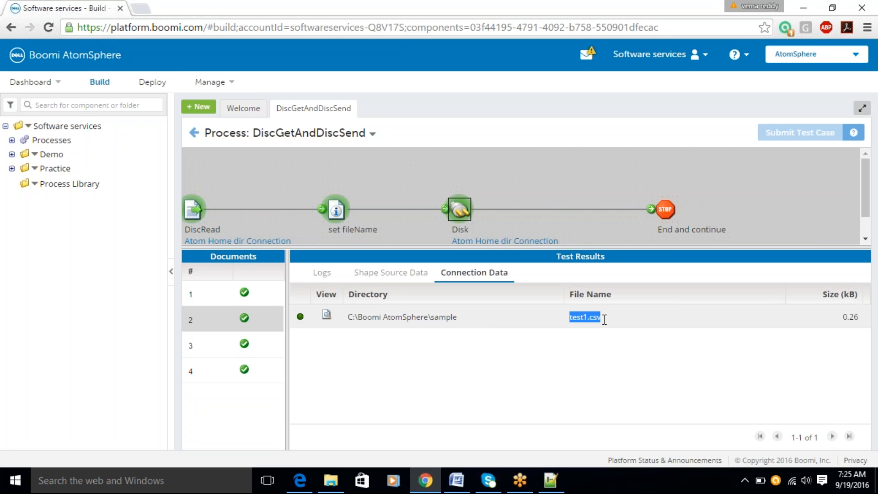
pyautogui.click(597, 318)
pyautogui.click(237, 345)
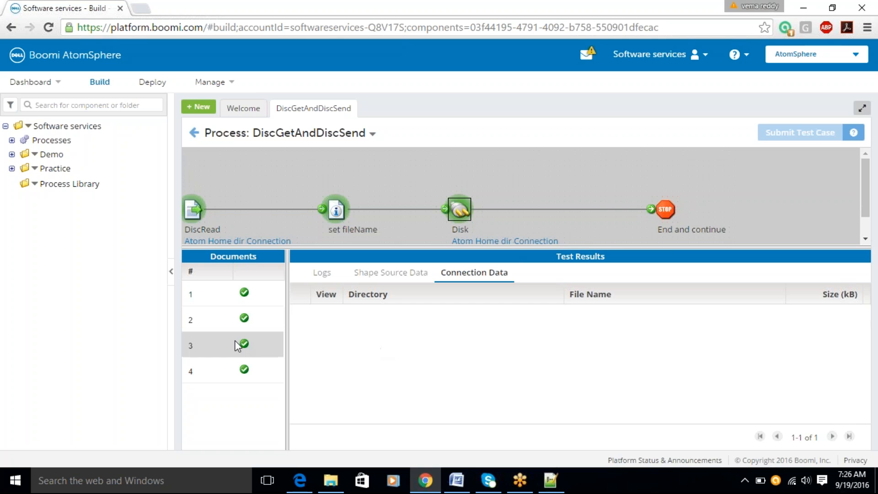
pyautogui.click(255, 374)
pyautogui.moveTo(569, 316); pyautogui.dragTo(601, 323)
pyautogui.click(612, 324)
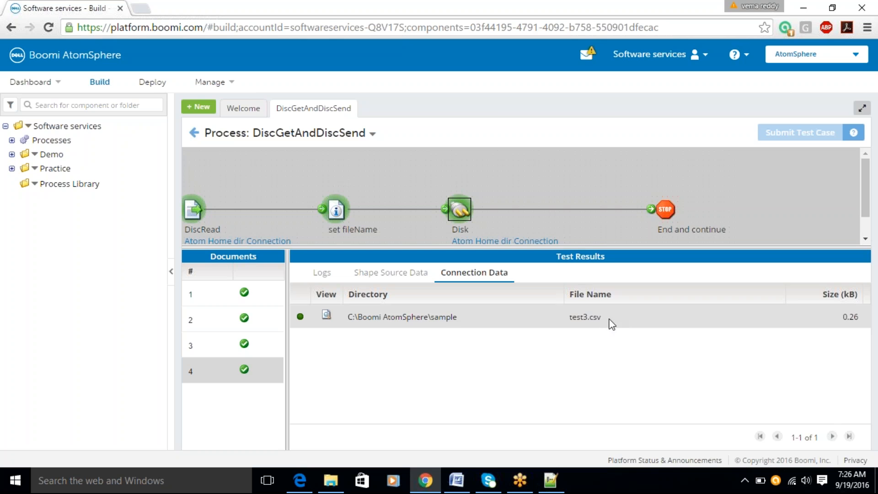
# Switch to File Explorer, preview the test CSV files in the sample folder, and return to Boomi AtomSphere.
pyautogui.moveTo(329, 484)
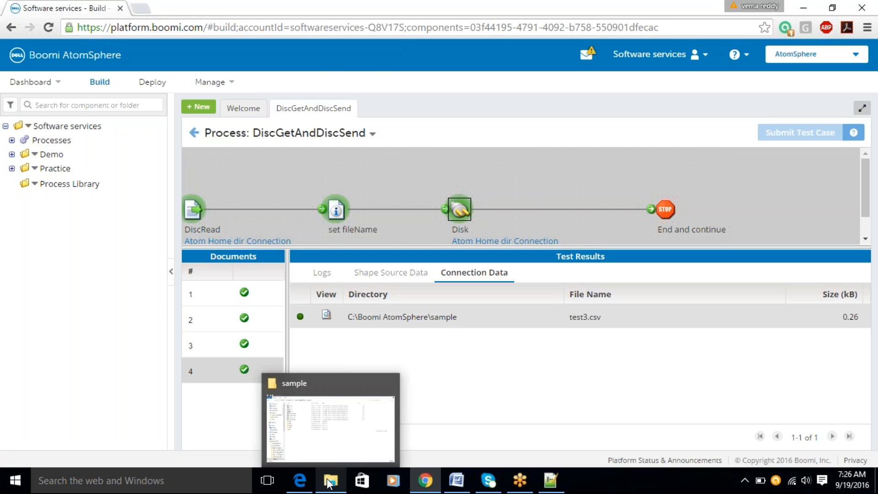
pyautogui.click(340, 419)
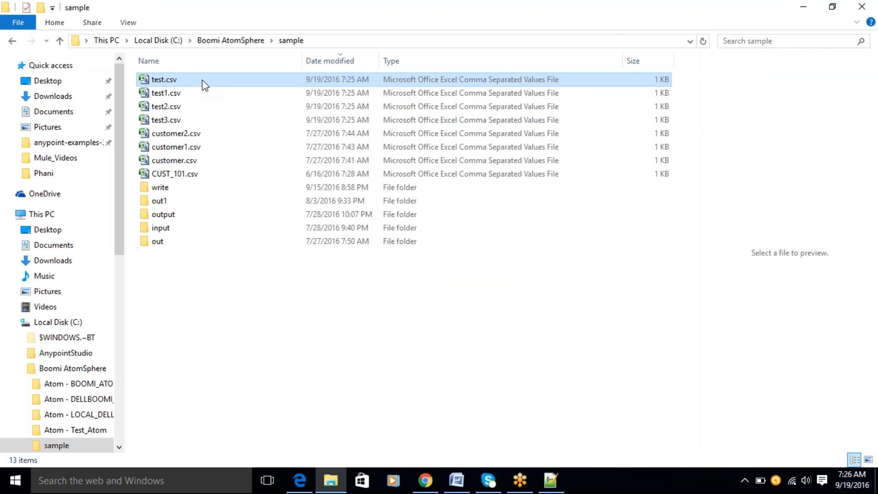
pyautogui.click(198, 91)
pyautogui.click(198, 102)
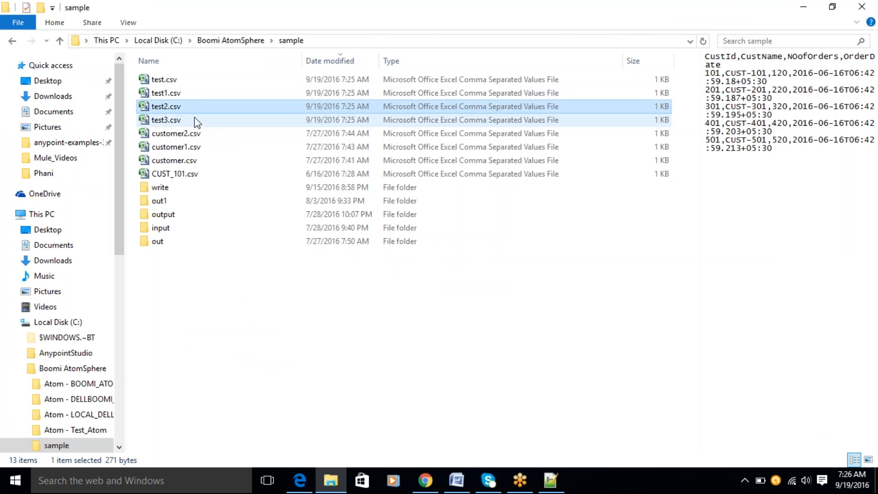
pyautogui.click(194, 120)
pyautogui.click(336, 472)
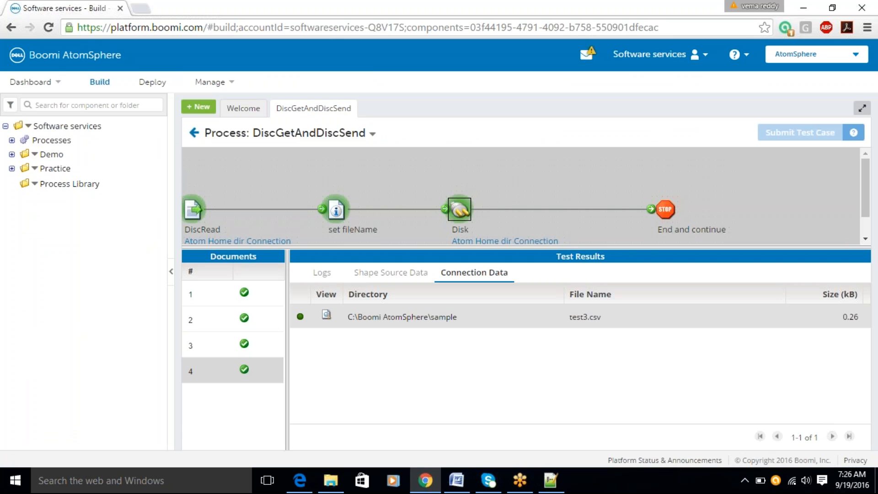
# Leave the test view and review the DiskSend Connector Operation's File Naming Options against the files in File Explorer's sample folder, closing the operation at the end.
pyautogui.click(194, 133)
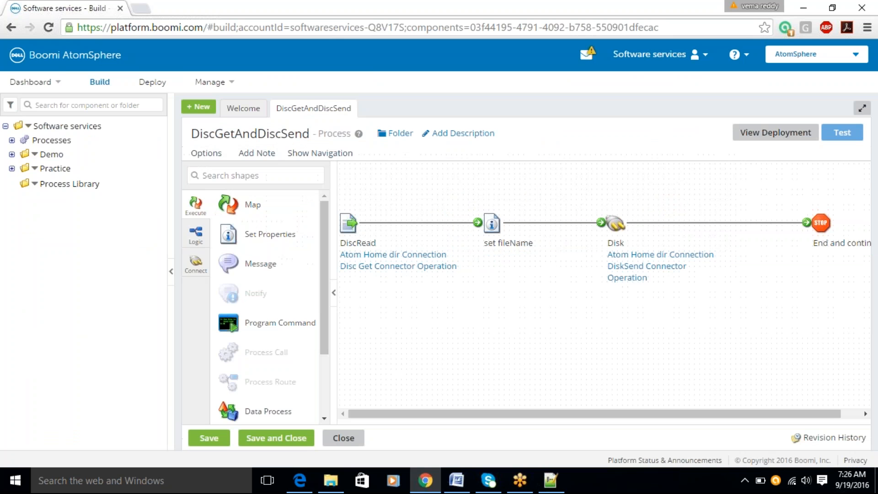
pyautogui.click(631, 278)
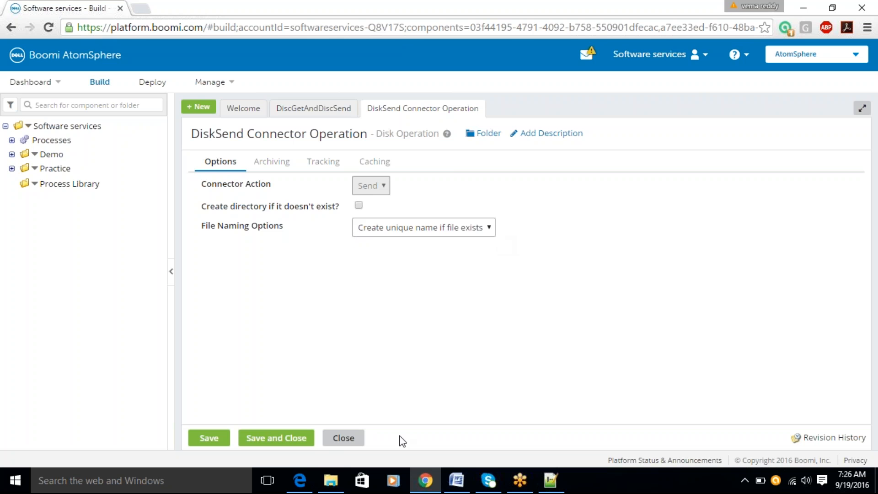
pyautogui.click(336, 483)
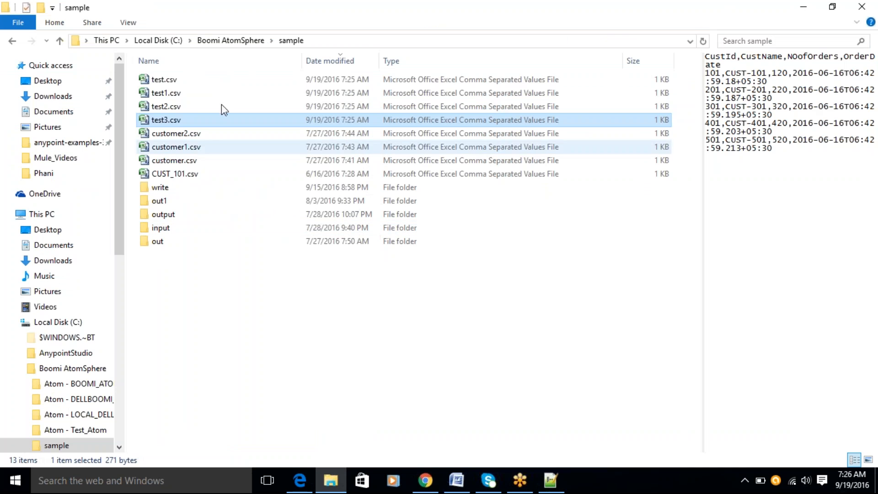
pyautogui.click(196, 79)
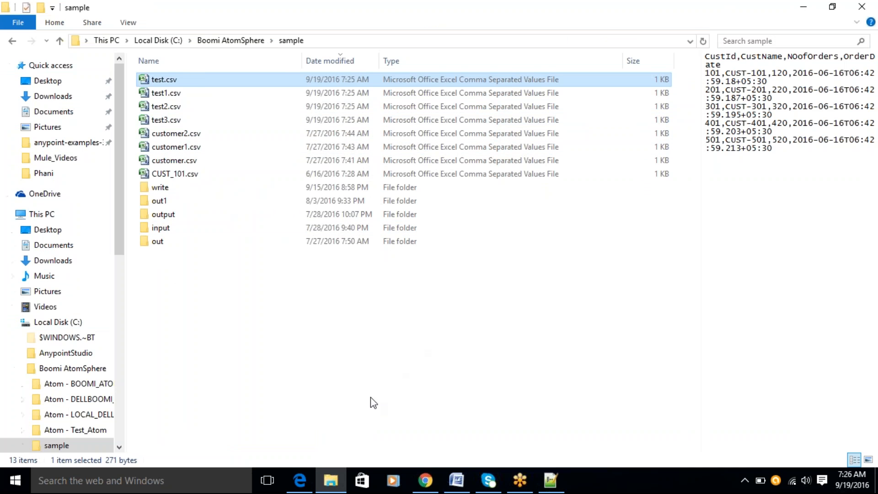
pyautogui.click(338, 481)
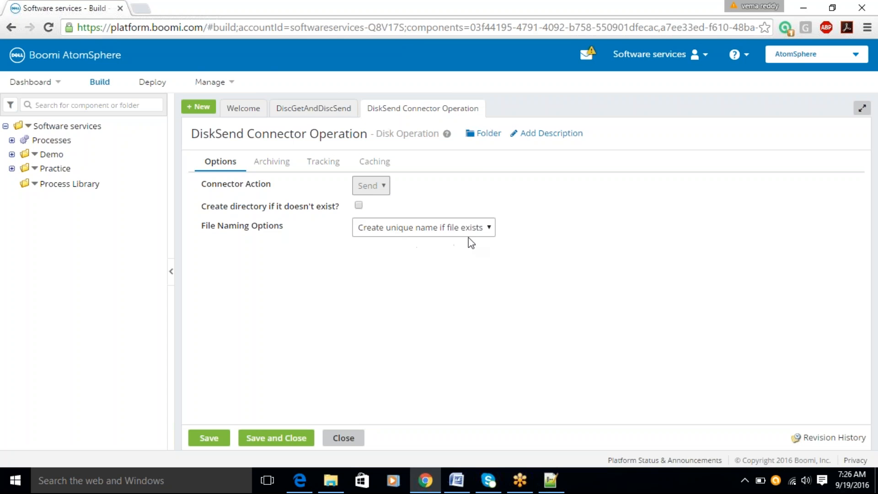
pyautogui.click(330, 480)
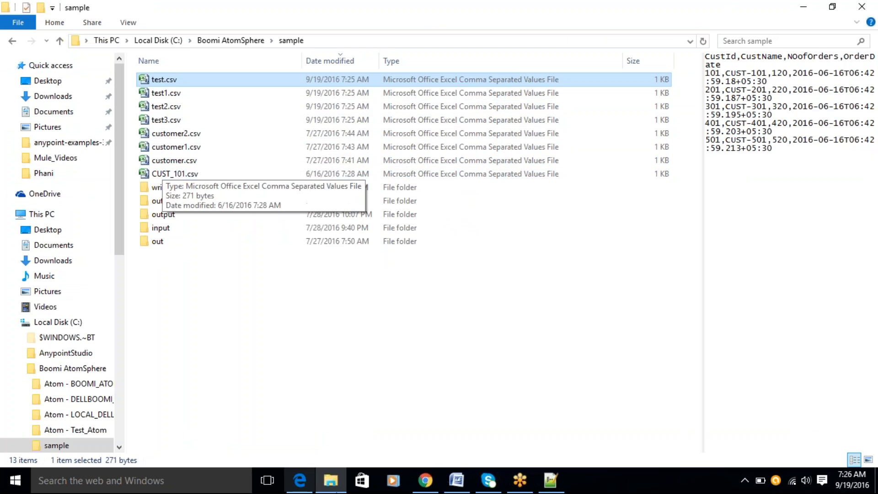
pyautogui.moveTo(465, 491)
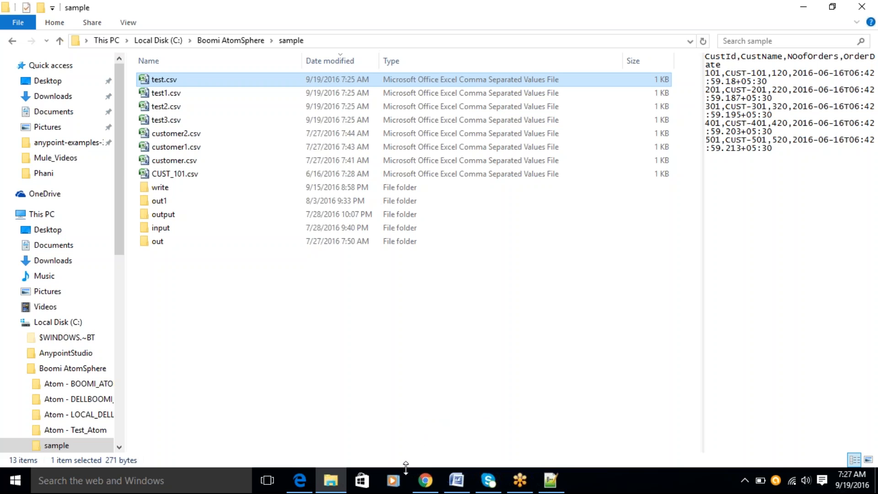
pyautogui.click(425, 480)
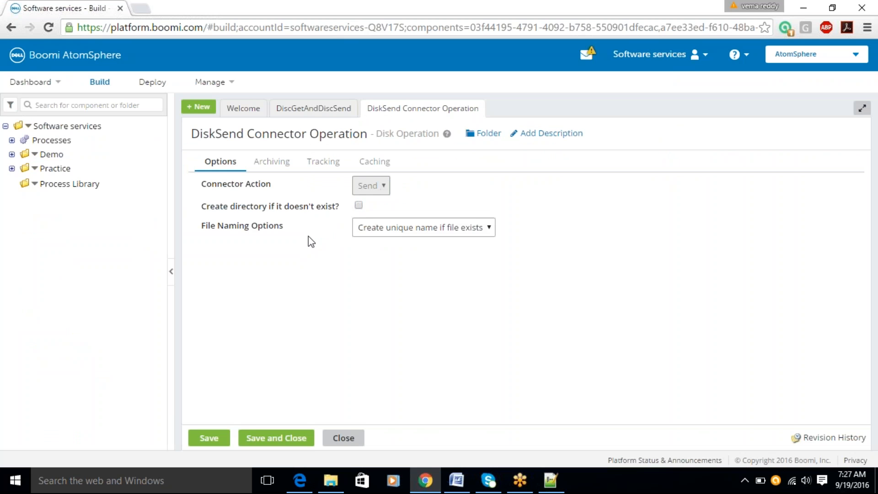
pyautogui.click(345, 440)
# Review the directory of the Disk shape's Atom Home dir Connection and the options of its DiskSend operation, closing both components.
pyautogui.moveTo(625, 259)
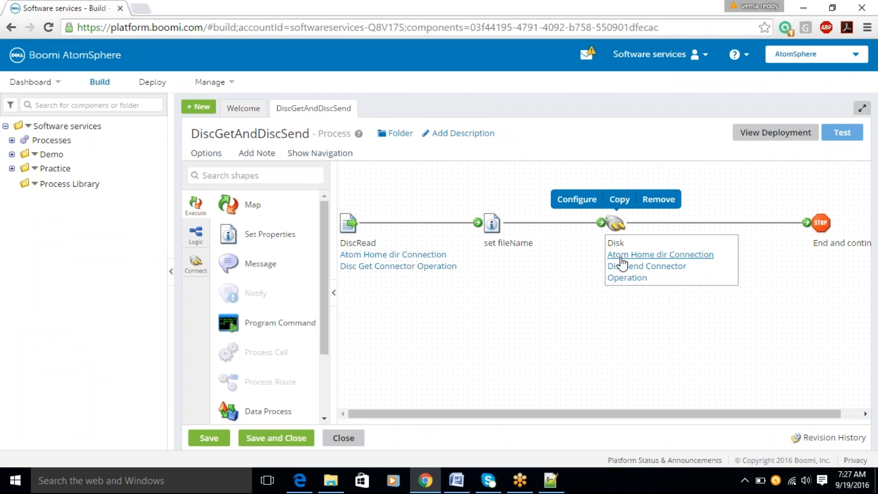
pyautogui.click(621, 258)
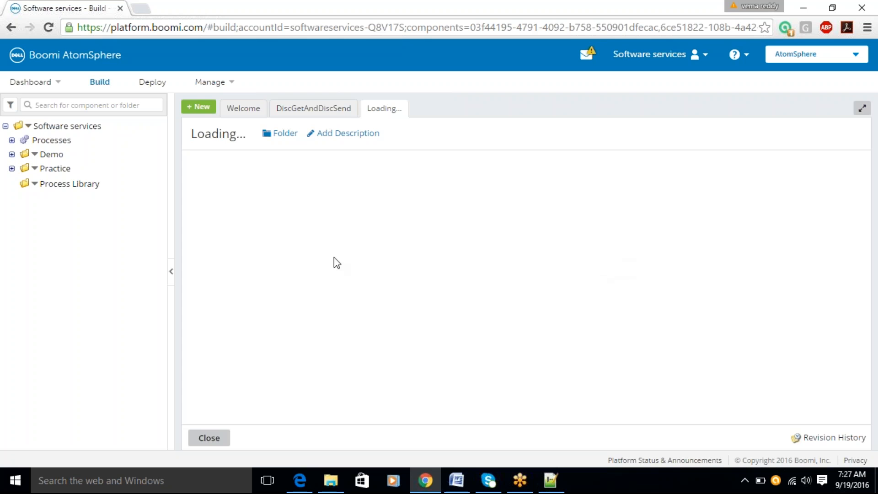
pyautogui.moveTo(433, 191); pyautogui.dragTo(307, 183)
pyautogui.click(343, 438)
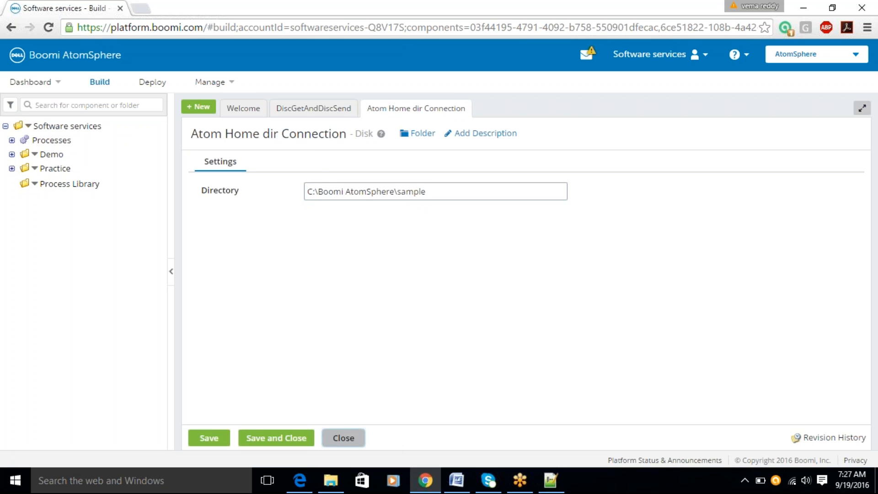
pyautogui.click(630, 276)
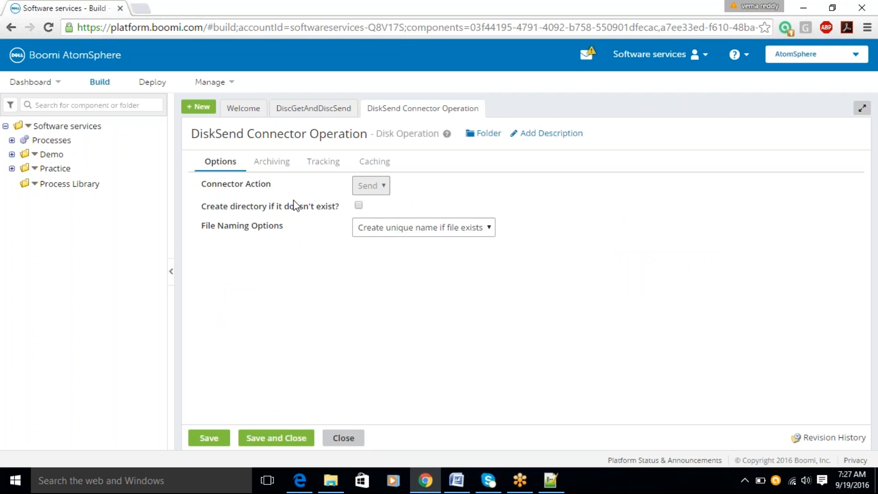
pyautogui.click(342, 440)
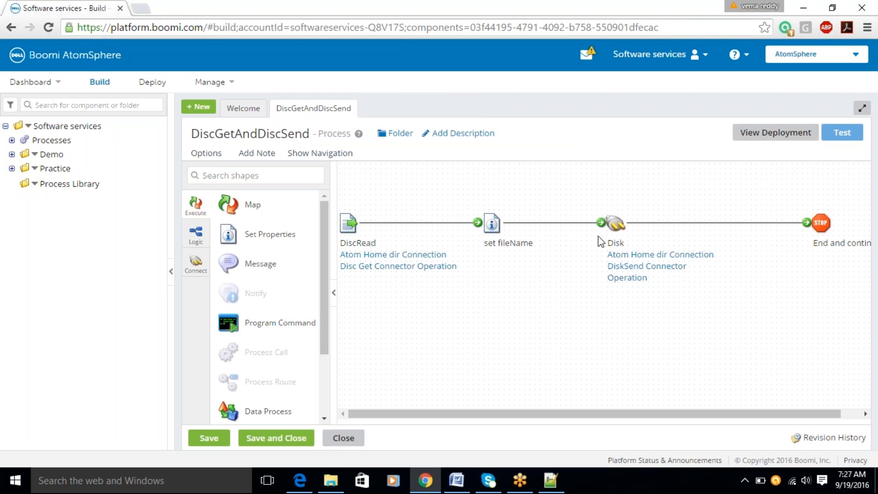
# Check the Disk File Name parameter in the set fileName shape, and recheck the Disk shape's connection directory.
pyautogui.click(491, 226)
pyautogui.click(541, 325)
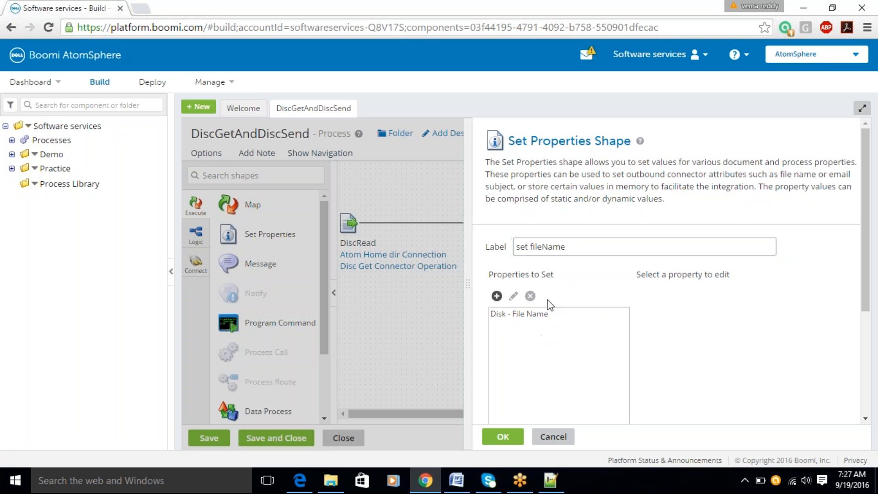
pyautogui.click(524, 314)
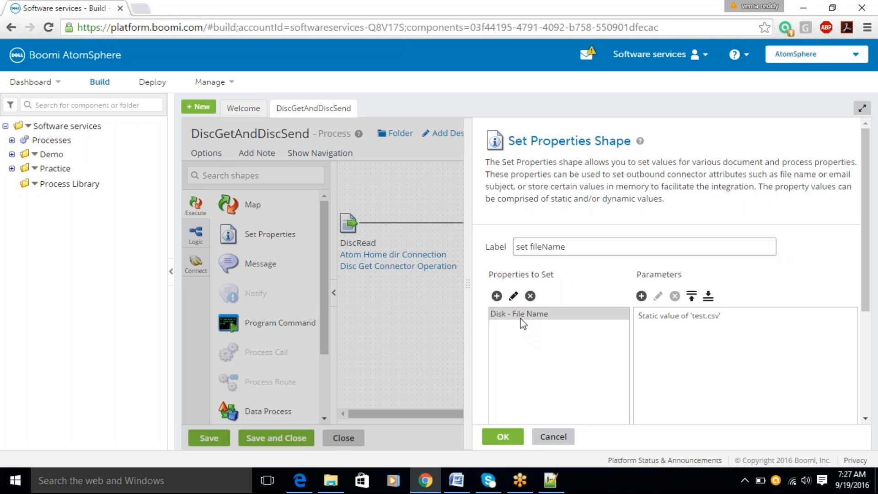
pyautogui.click(502, 436)
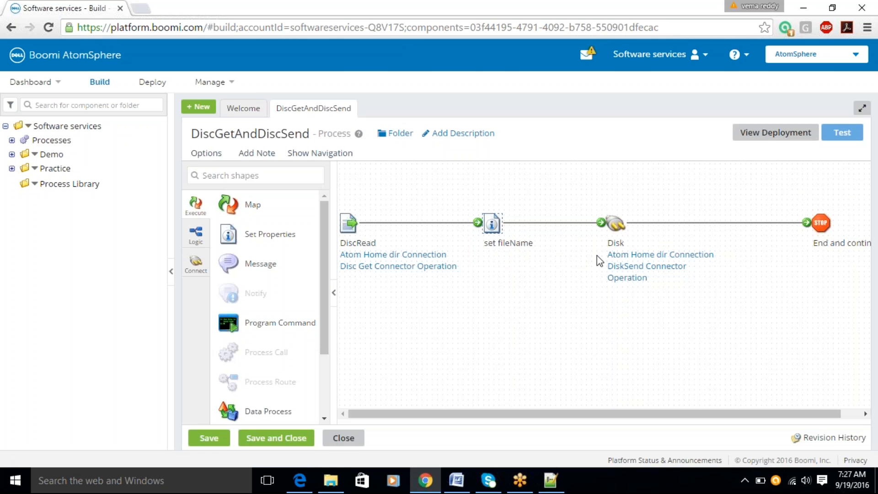
pyautogui.click(613, 262)
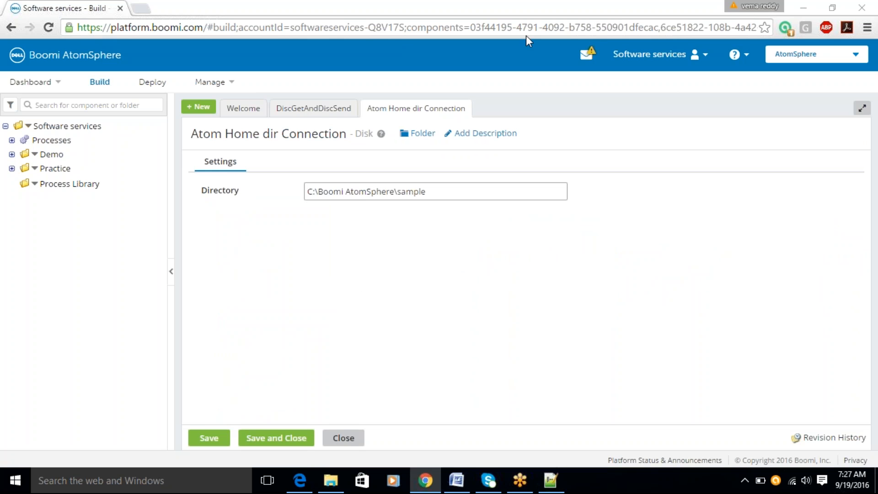
pyautogui.click(344, 438)
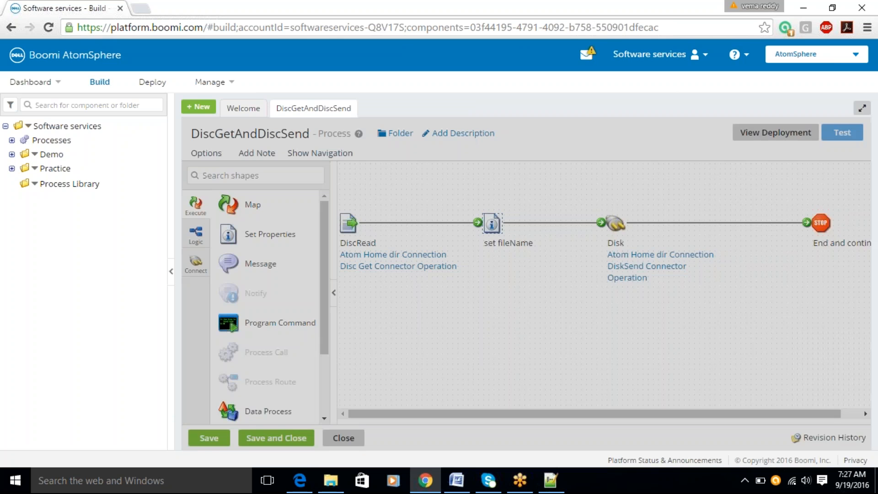
# Add the Directory document property of the Disk connector to the set fileName shape's properties to set.
pyautogui.click(491, 223)
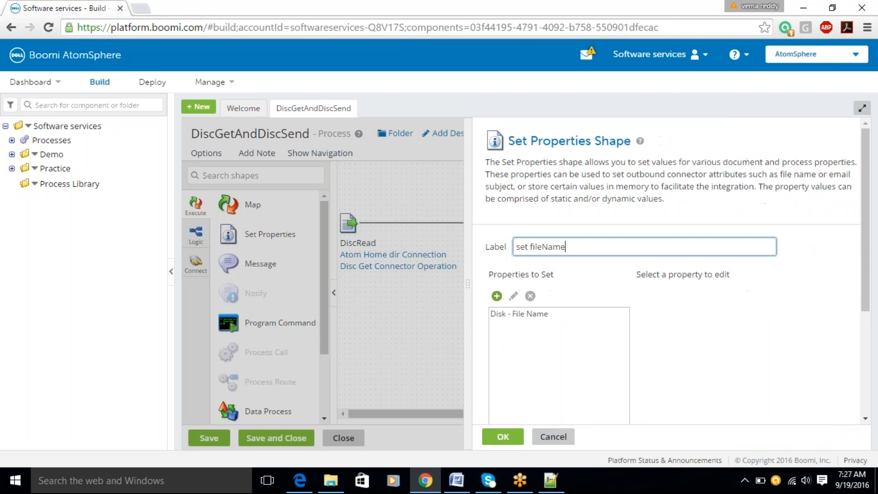
pyautogui.click(491, 295)
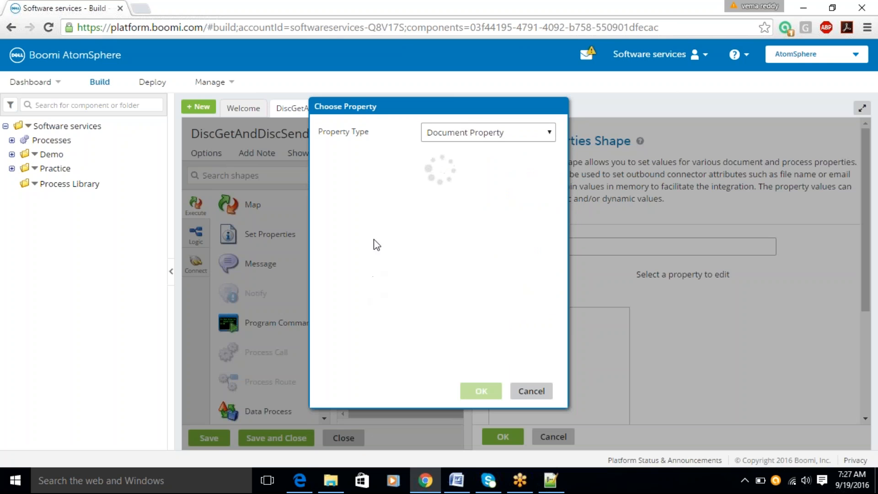
pyautogui.click(339, 213)
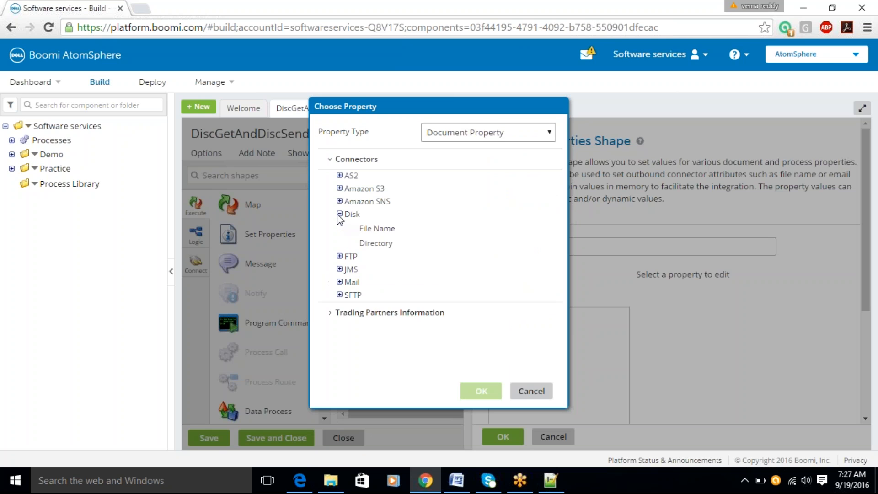
pyautogui.click(368, 244)
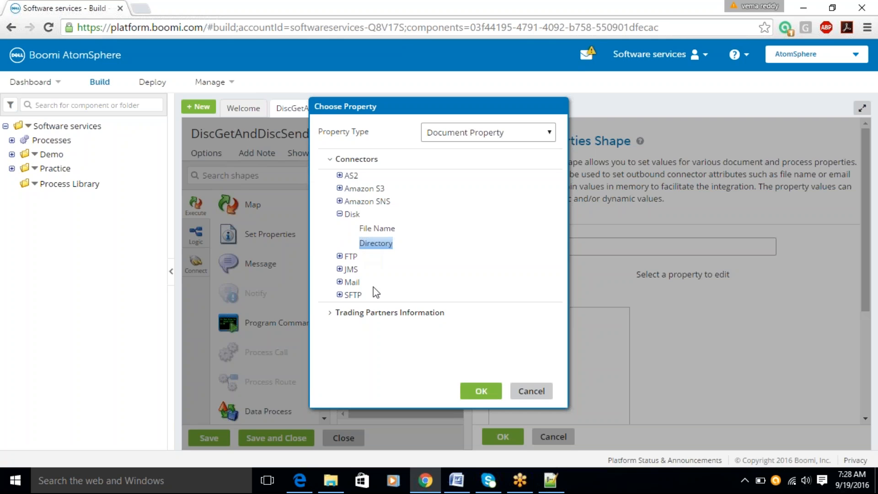
pyautogui.click(482, 396)
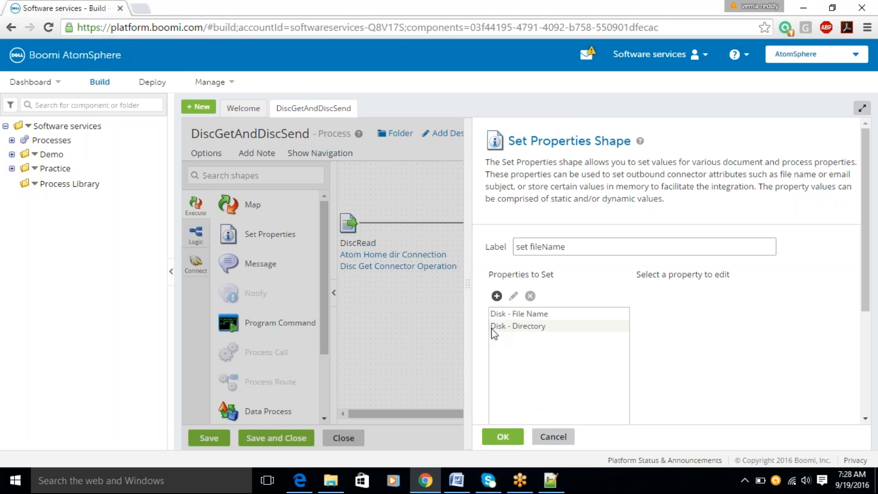
# Select the Disk Directory property, check the write folder inside File Explorer's sample folder, and delete that folder.
pyautogui.moveTo(493, 333); pyautogui.dragTo(553, 337)
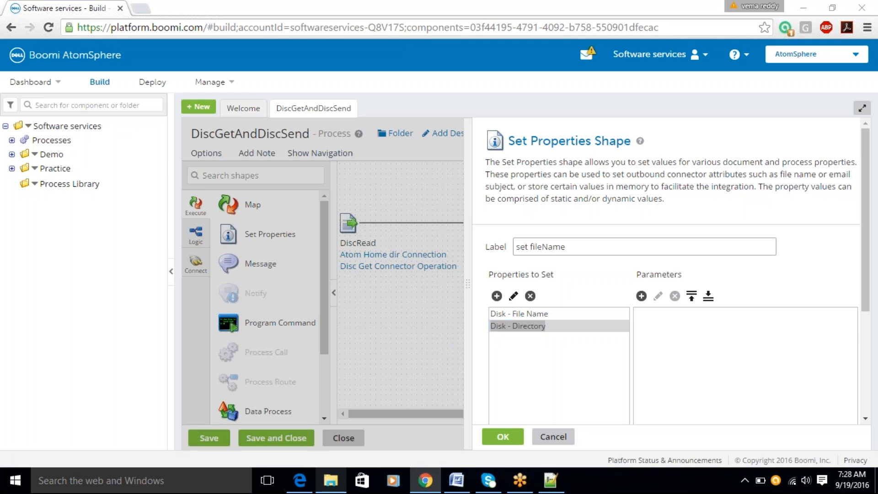
pyautogui.click(330, 479)
pyautogui.doubleClick(174, 180)
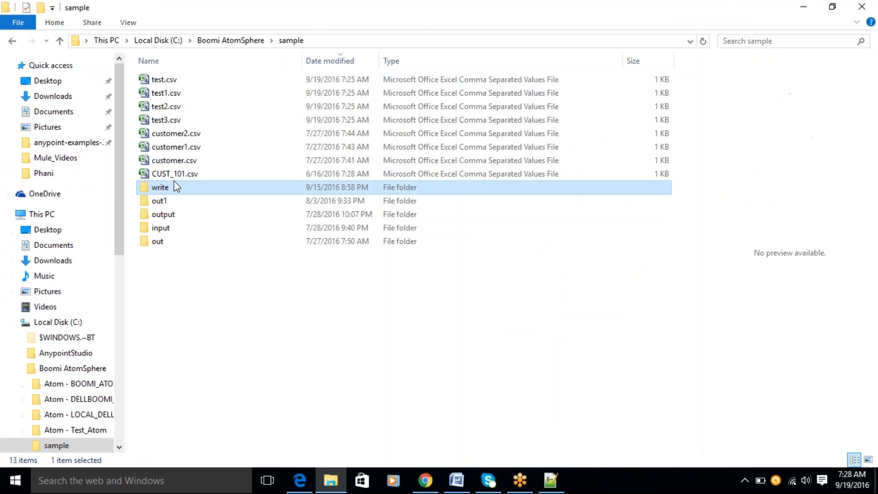
pyautogui.click(289, 42)
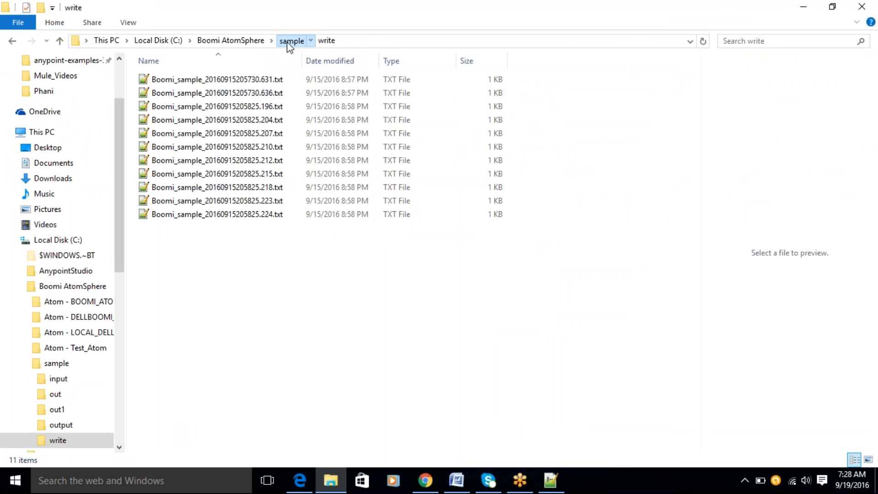
pyautogui.press('Delete')
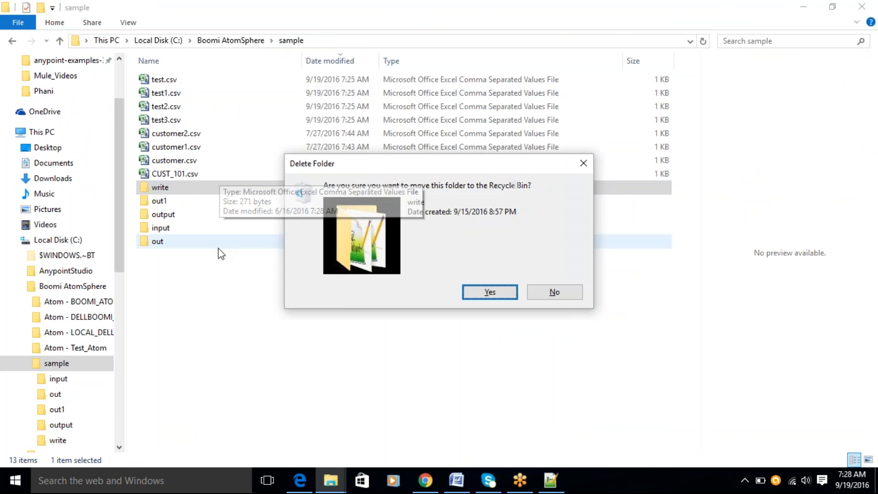
pyautogui.click(498, 297)
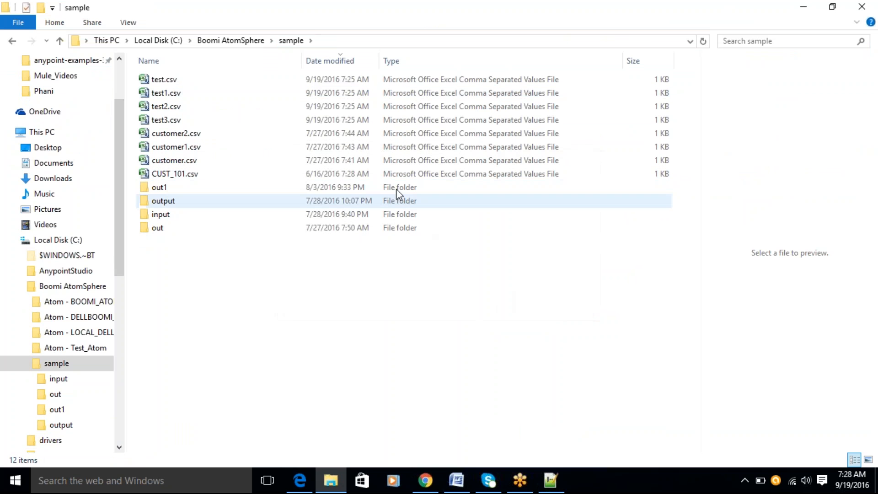
# Using the sample folder's copied path, add the static value C:\Boomi AtomSphere\sample\write to the Disk Directory property and confirm the set fileName shape.
pyautogui.click(361, 42)
pyautogui.hotkey('ctrl', 'c')
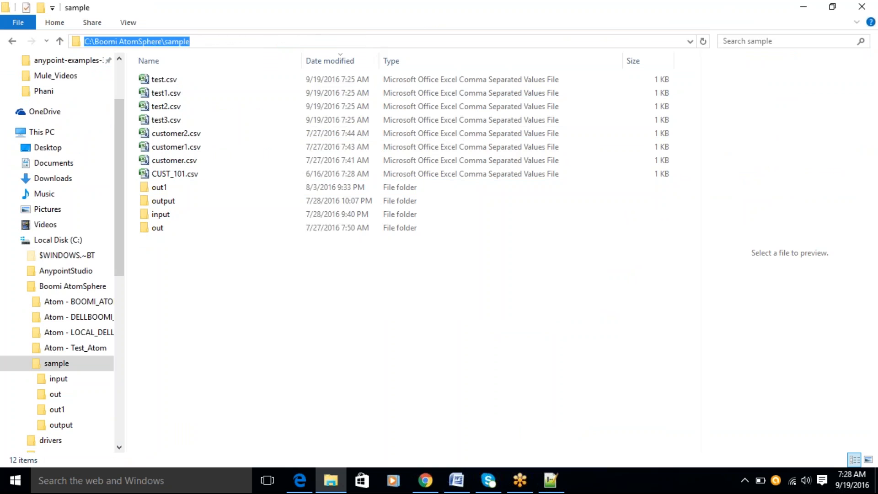
pyautogui.hotkey('alt', 'Tab')
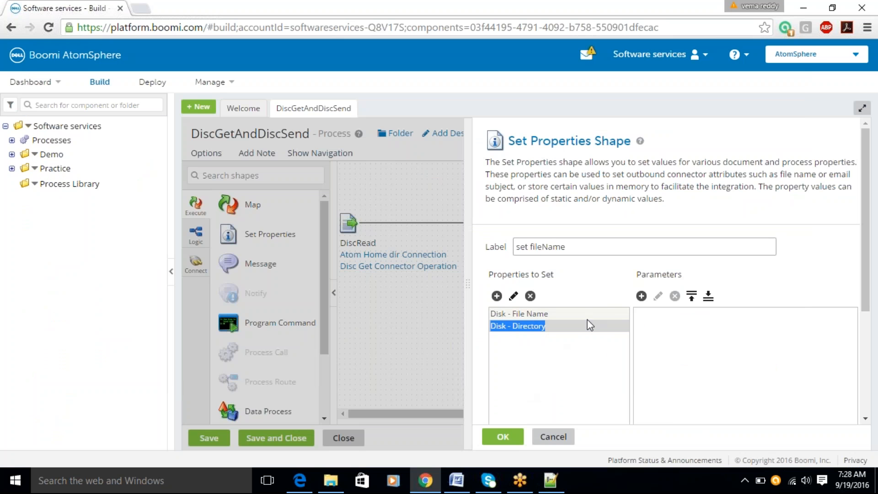
pyautogui.click(641, 297)
pyautogui.hotkey('ctrl', 'v')
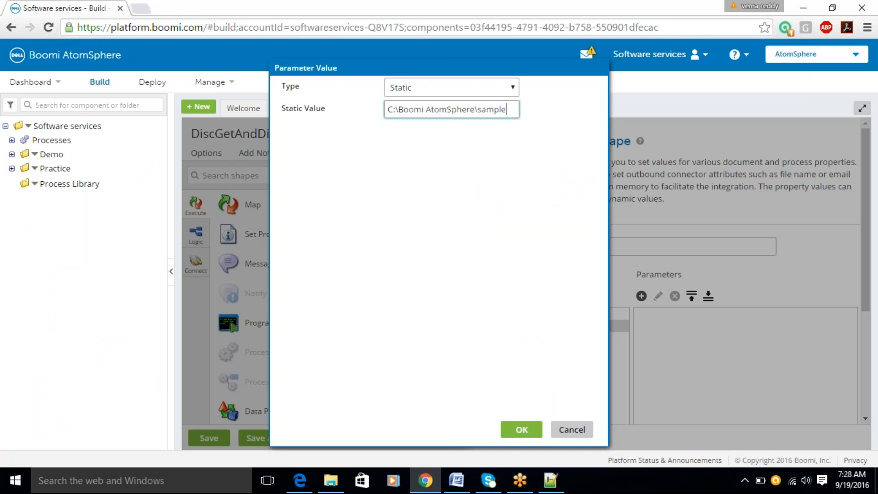
pyautogui.write('\\write')
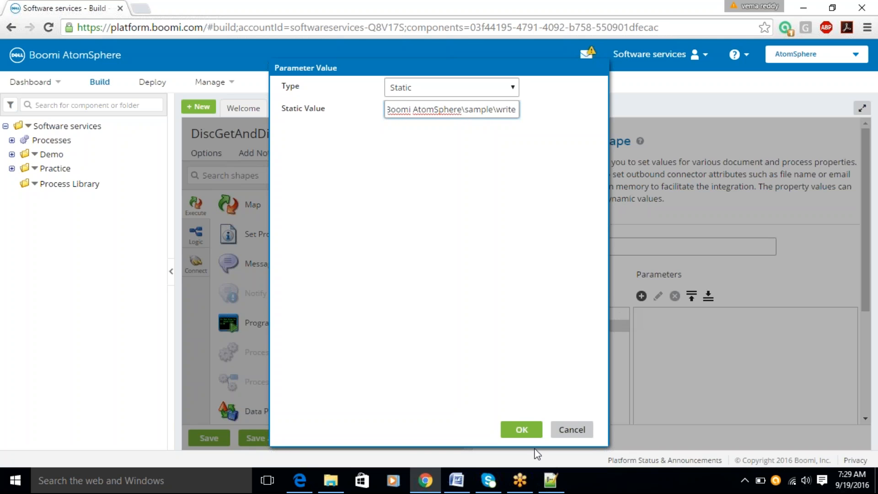
pyautogui.click(522, 428)
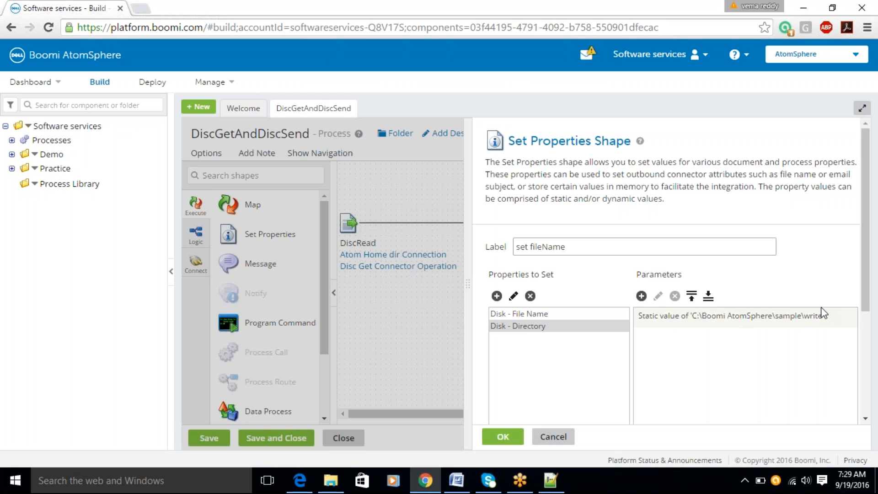
pyautogui.moveTo(800, 315); pyautogui.dragTo(692, 321)
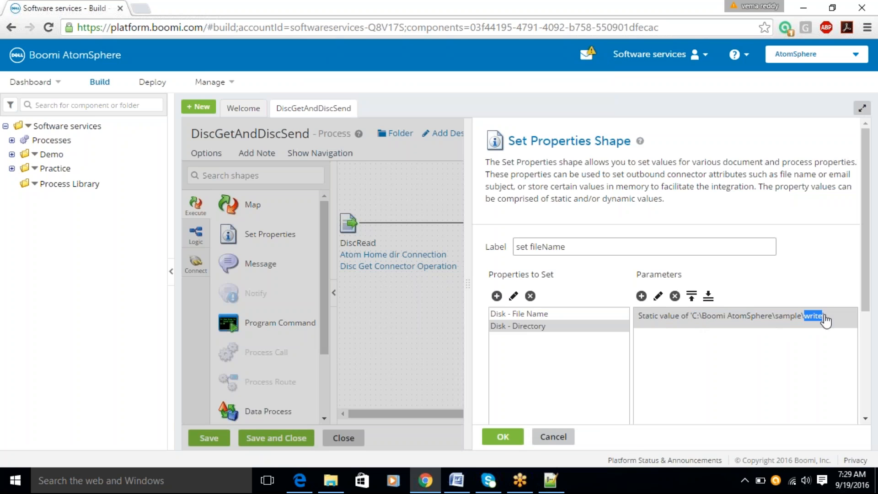
pyautogui.click(503, 437)
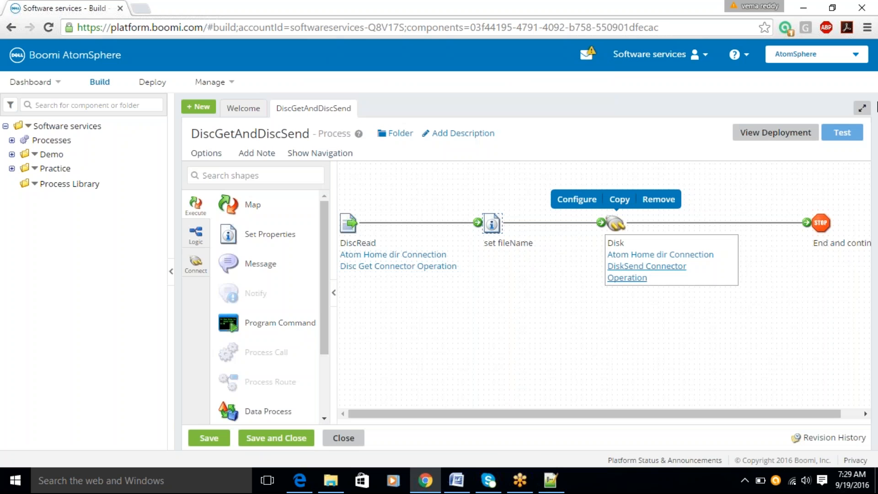
# Save the DiscGetAndDiscSend process and run a new test on DELLBOOMI_ATOM.
pyautogui.click(850, 134)
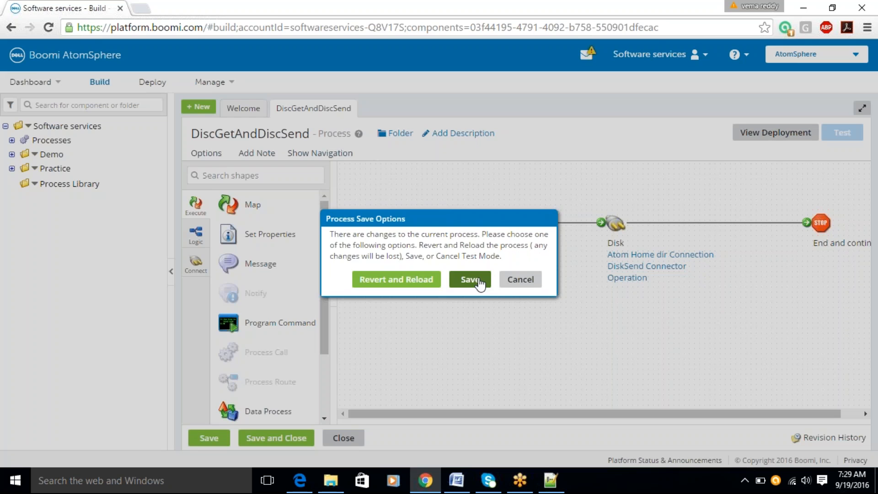
pyautogui.click(477, 279)
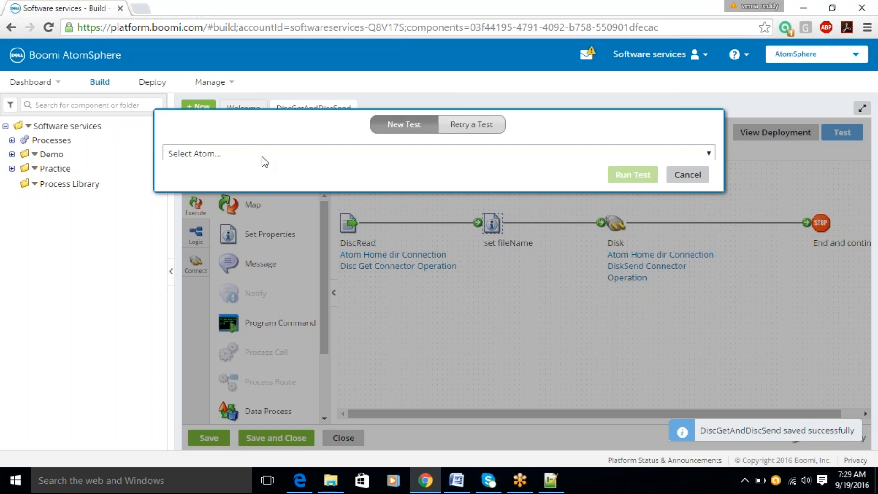
pyautogui.click(244, 151)
pyautogui.click(226, 192)
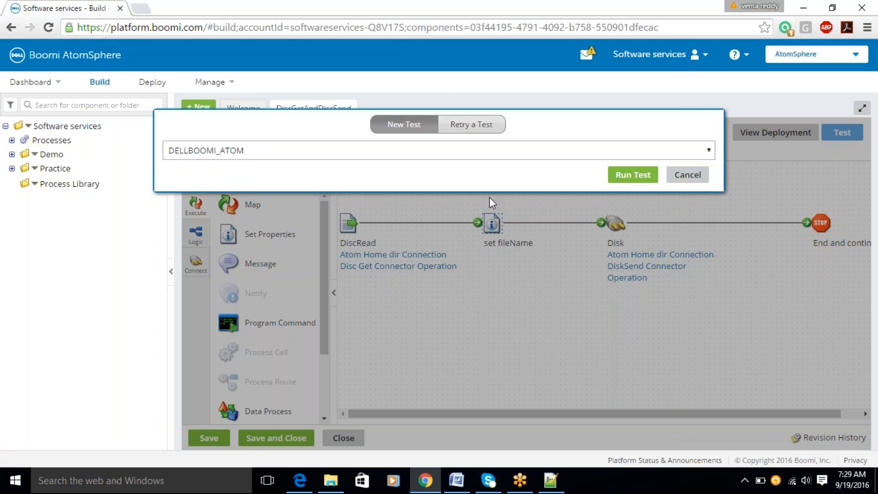
pyautogui.click(631, 173)
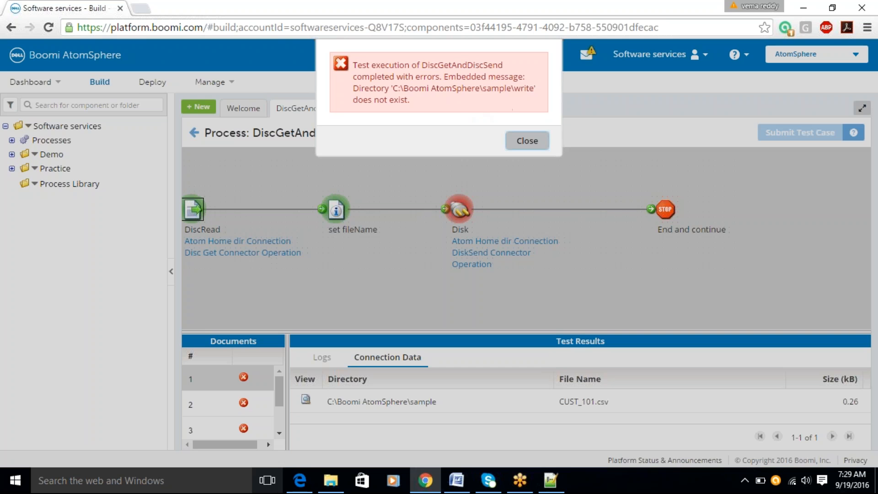
# Compare the test's error message with the sample folder in File Explorer, dismiss the message and return to the process canvas.
pyautogui.click(333, 485)
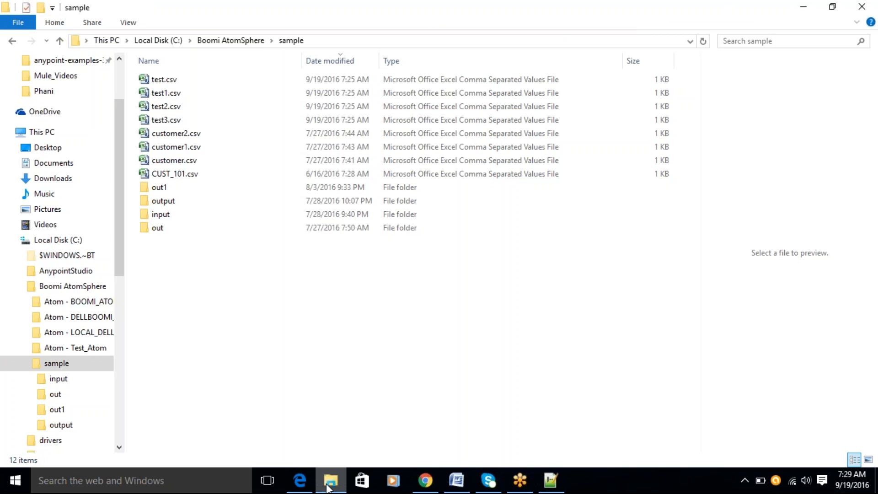
pyautogui.click(328, 486)
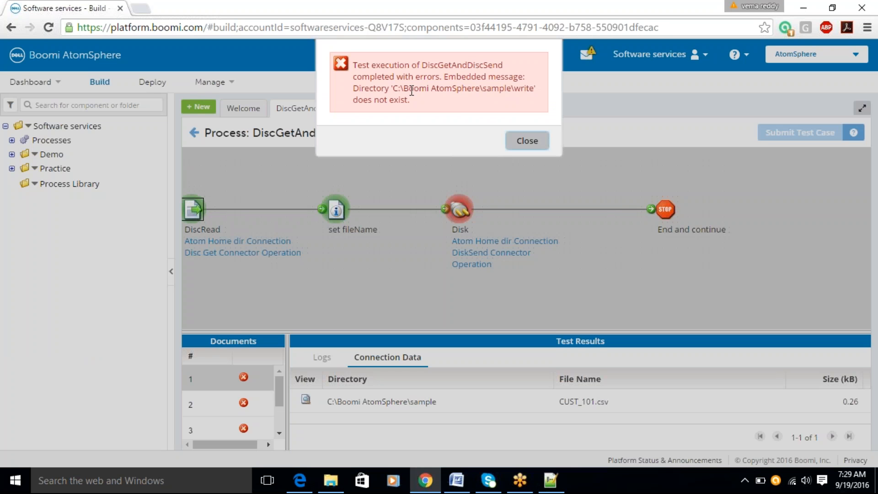
pyautogui.moveTo(412, 90)
pyautogui.mouseDown()
pyautogui.moveTo(532, 97)
pyautogui.moveTo(405, 104)
pyautogui.mouseUp()
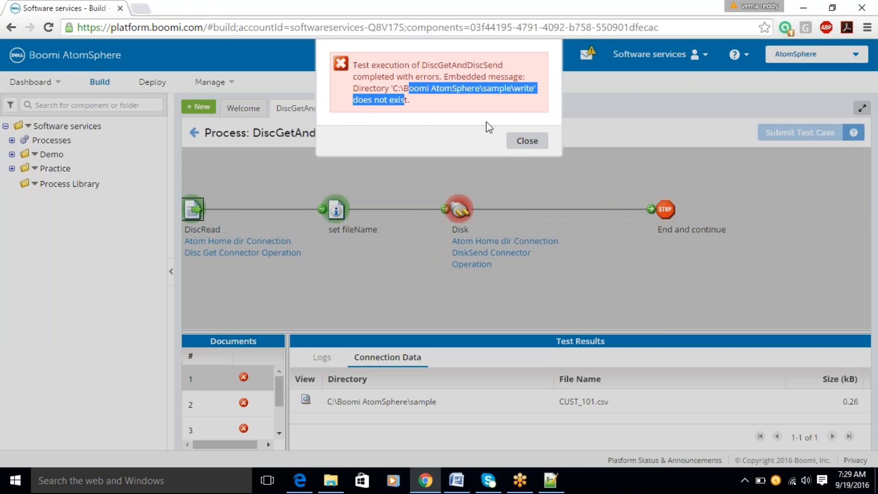
pyautogui.click(329, 485)
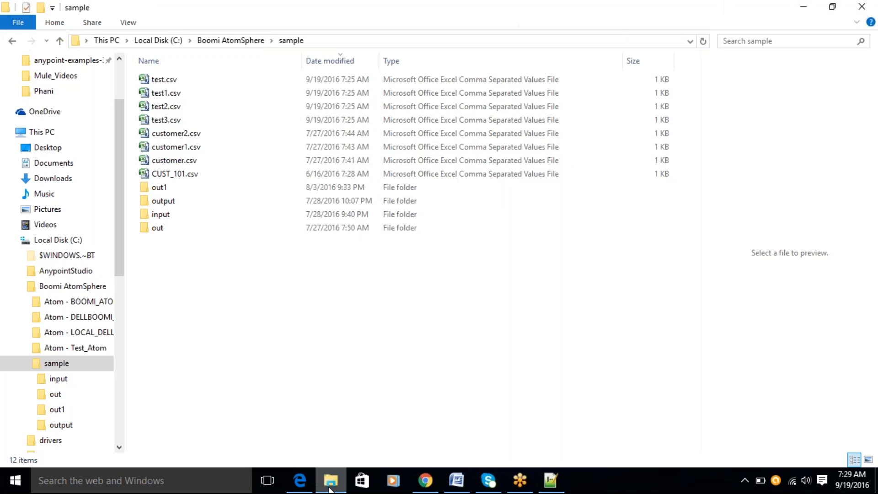
pyautogui.click(329, 486)
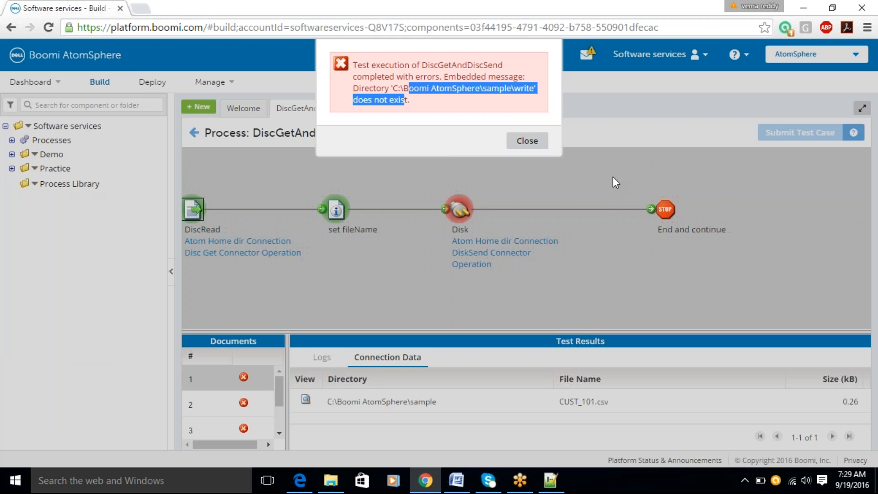
pyautogui.click(527, 141)
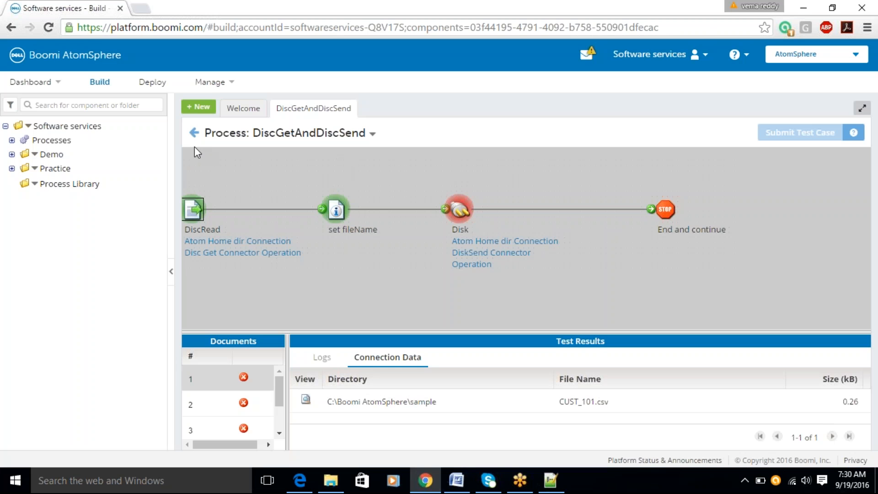
pyautogui.click(194, 133)
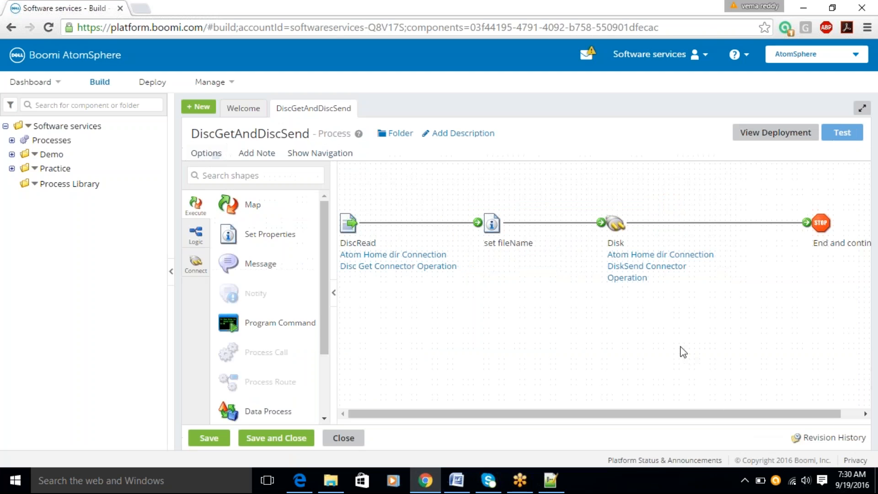
# Enable creating the directory if it doesn't exist in the DiskSend Connector Operation, and save and close the operation.
pyautogui.click(626, 278)
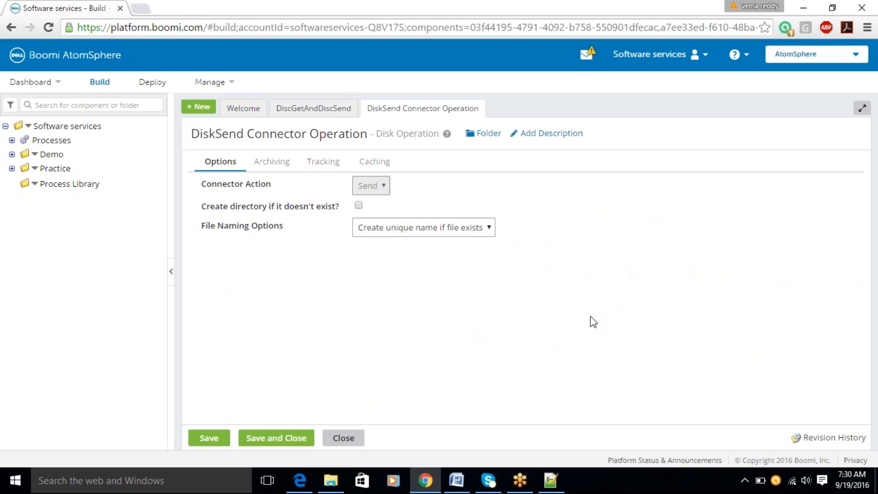
pyautogui.click(359, 206)
pyautogui.click(272, 450)
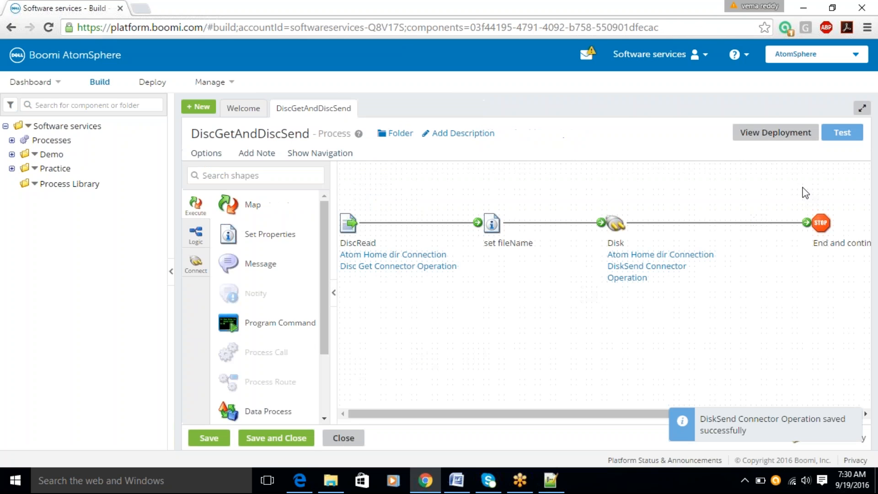
# Save the process with the updated DiskSend operation and rerun its test on DELLBOOMI_ATOM.
pyautogui.click(845, 133)
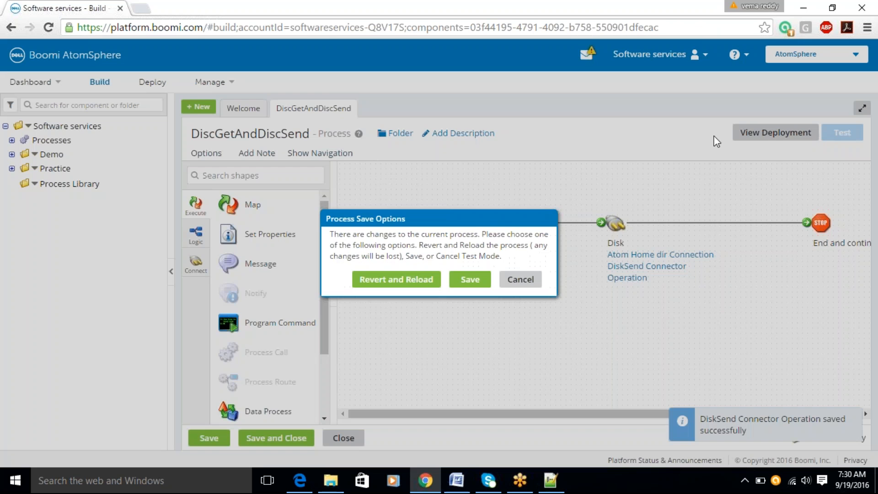
pyautogui.click(479, 281)
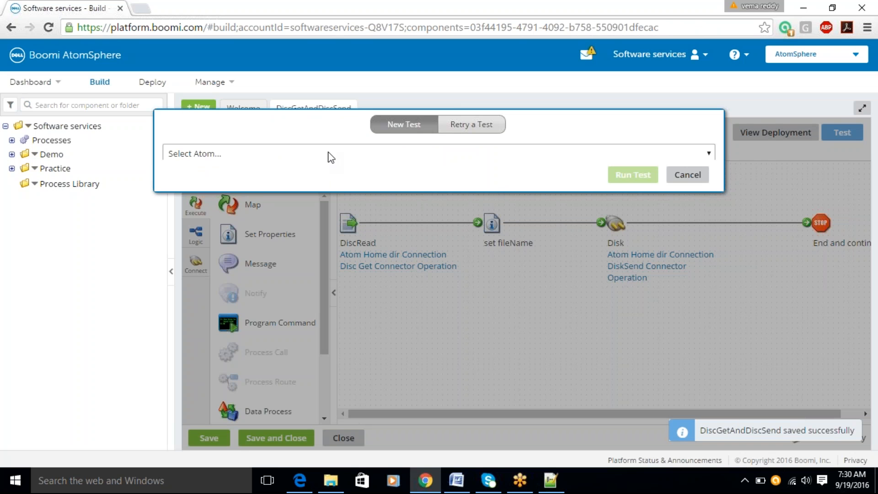
pyautogui.click(330, 157)
pyautogui.click(284, 191)
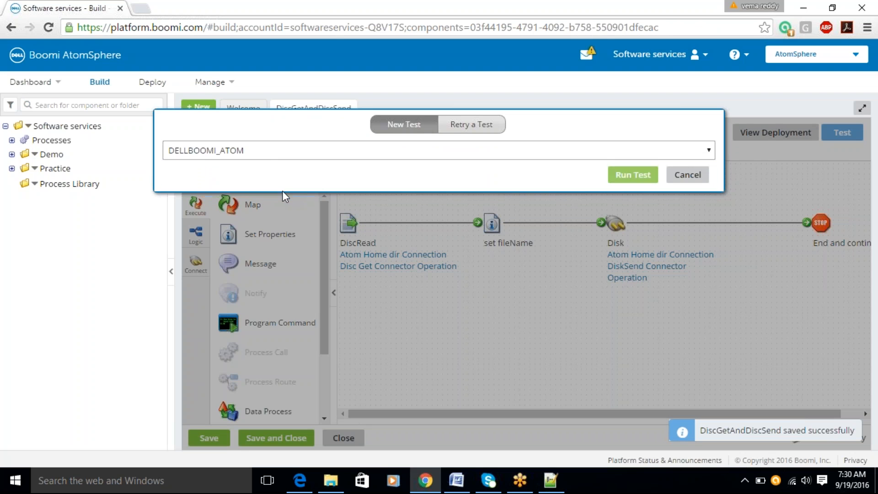
pyautogui.click(626, 179)
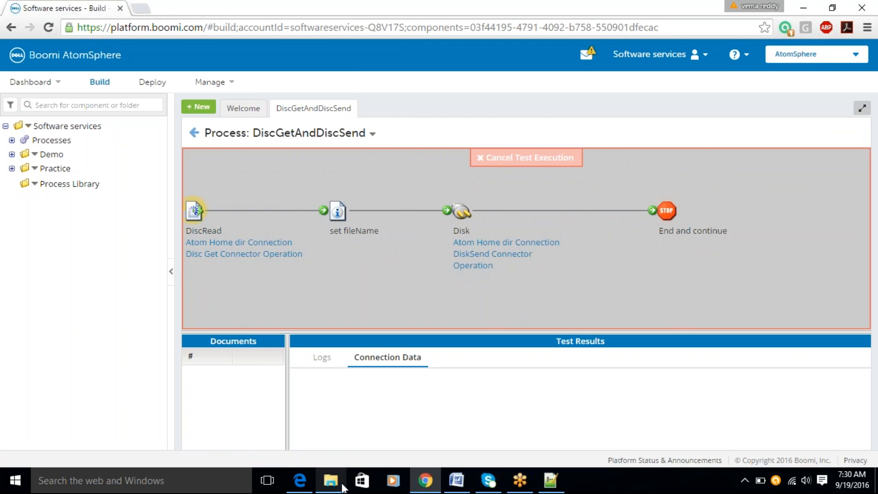
# Check the files in the sample folder's write subfolder in File Explorer, and switch back to the Boomi test in Chrome.
pyautogui.click(341, 487)
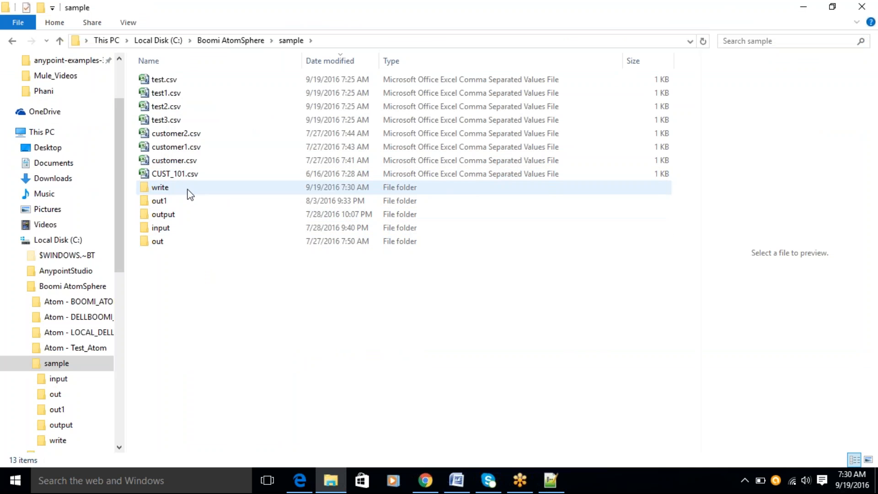
pyautogui.doubleClick(188, 191)
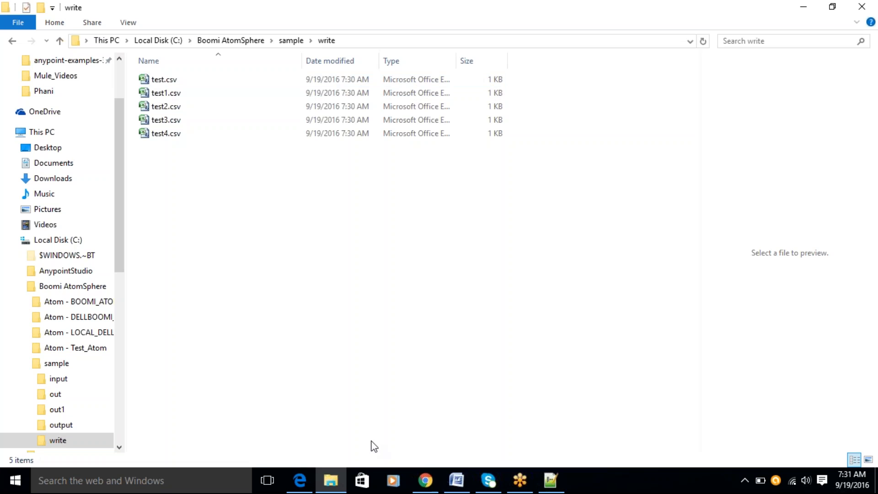
pyautogui.click(418, 485)
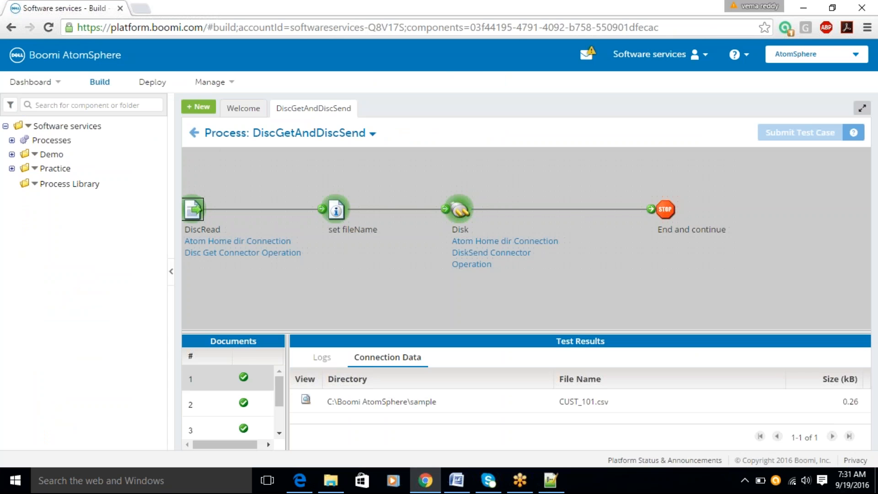
# Return from the test to the process and set the Disk - File Name static value in the set fileName shape to Boomi_sample_.
pyautogui.click(196, 134)
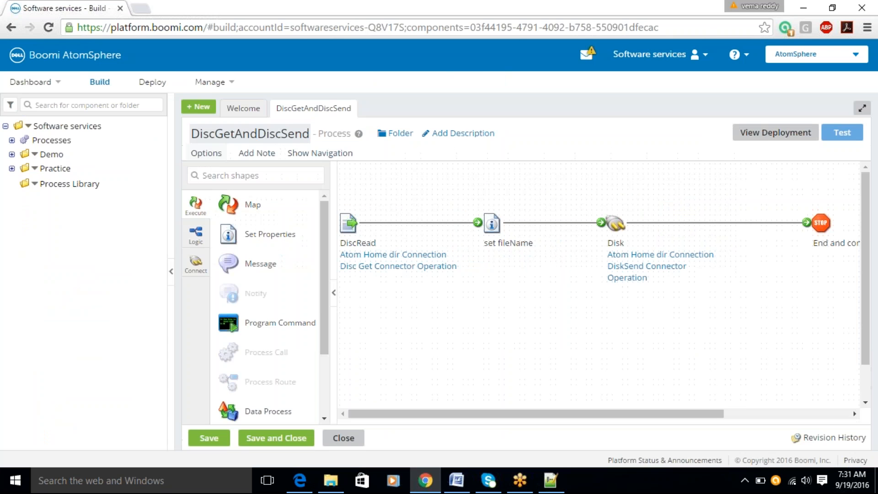
pyautogui.click(488, 224)
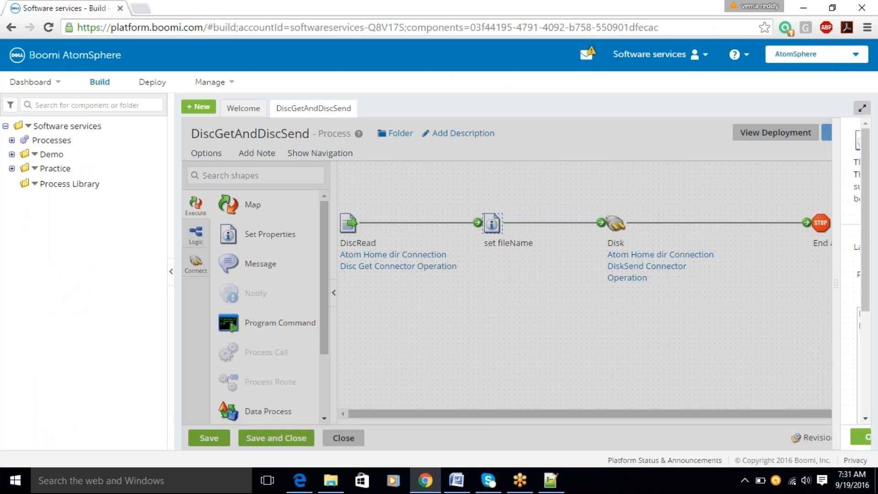
pyautogui.click(527, 314)
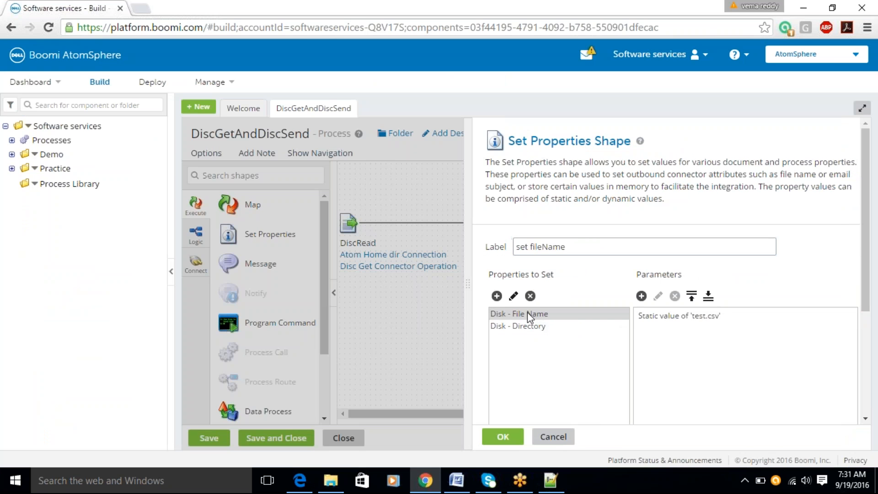
pyautogui.click(668, 321)
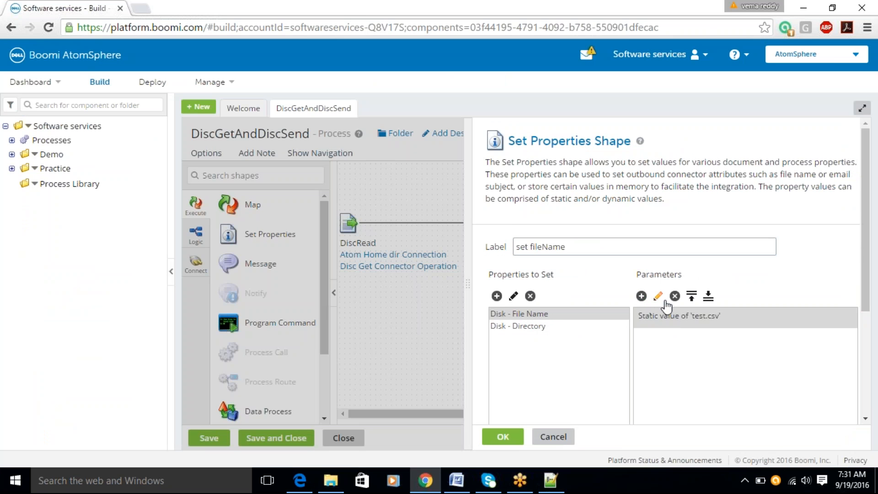
pyautogui.click(657, 296)
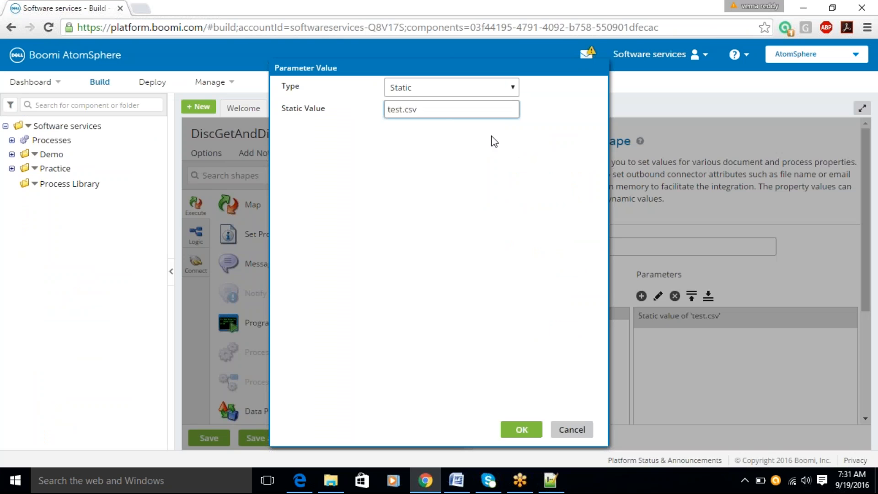
pyautogui.click(396, 108)
pyautogui.moveTo(397, 106); pyautogui.dragTo(382, 107)
pyautogui.write('Boomi_sample')
pyautogui.press('Delete')
pyautogui.press('Delete')
pyautogui.press('Delete')
pyautogui.write('_')
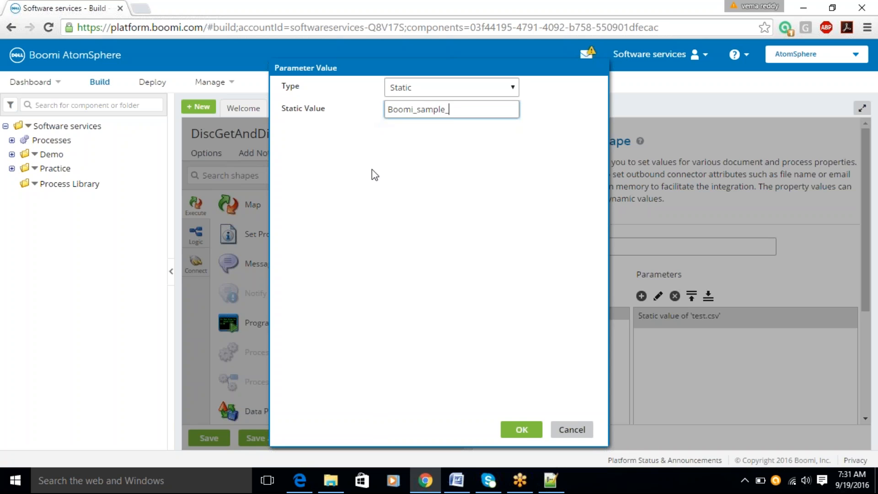
pyautogui.click(529, 431)
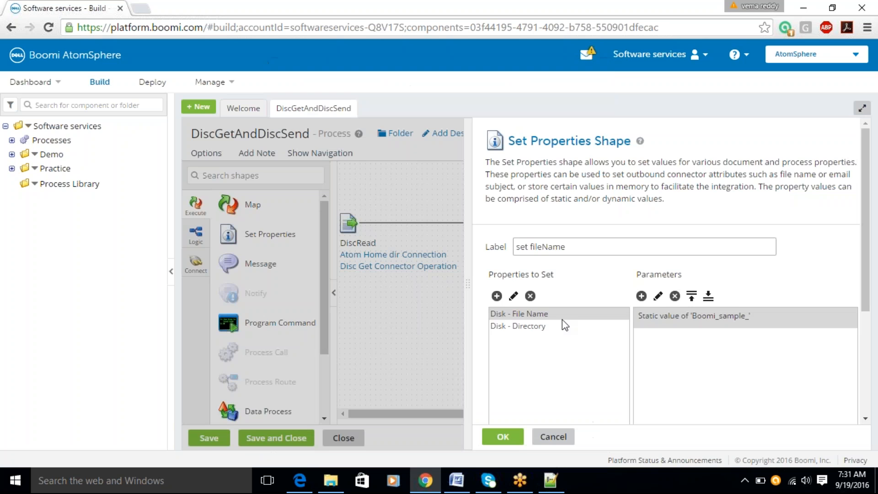
# Add a Date/Time parameter to Disk - File Name, using the current date with the mask yyyyMMddHHmmss.SSS.
pyautogui.click(641, 296)
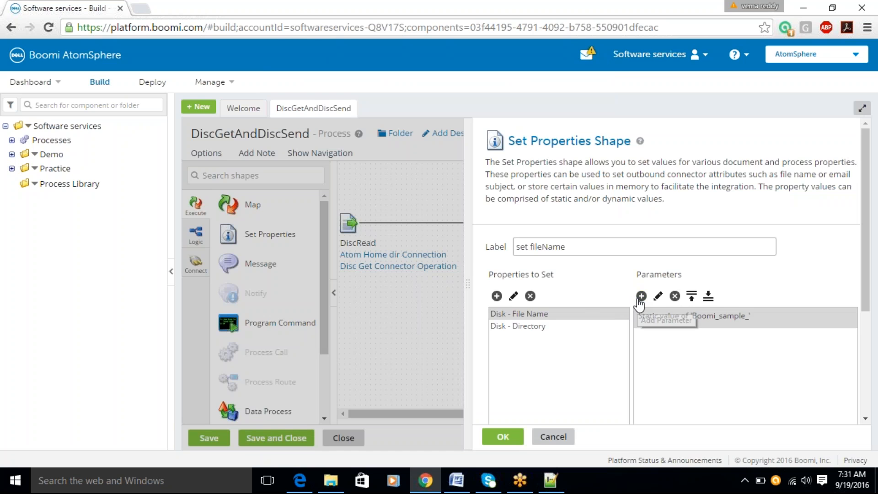
pyautogui.click(500, 85)
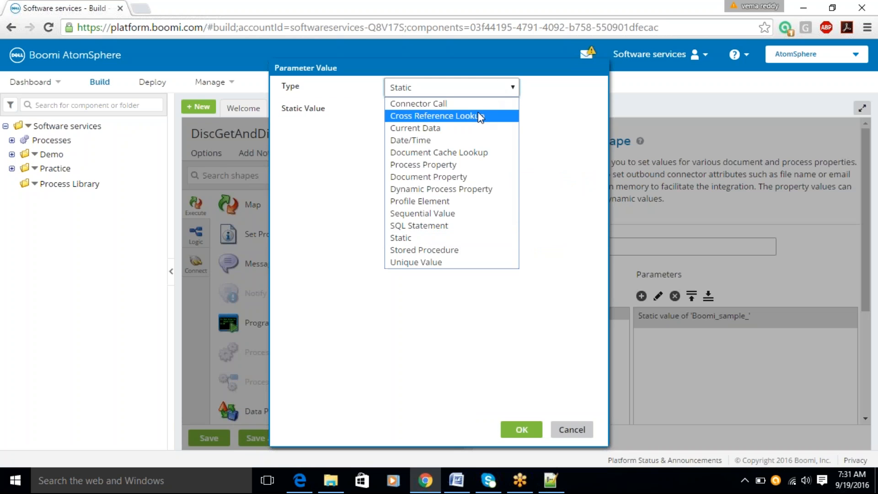
pyautogui.click(462, 140)
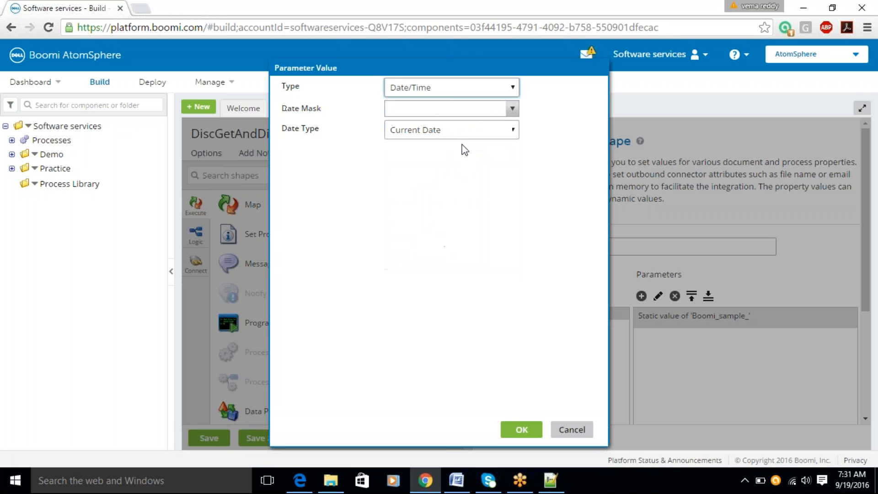
pyautogui.click(512, 110)
pyautogui.click(467, 193)
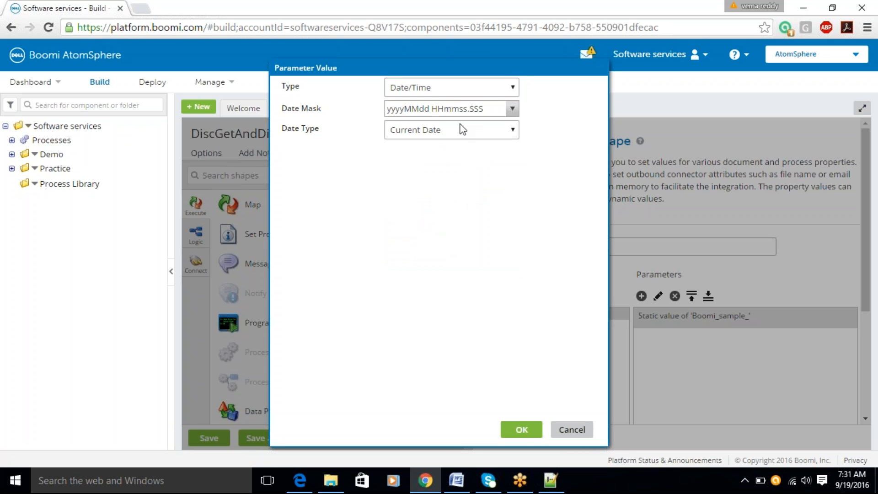
pyautogui.click(436, 109)
pyautogui.press('BackSpace')
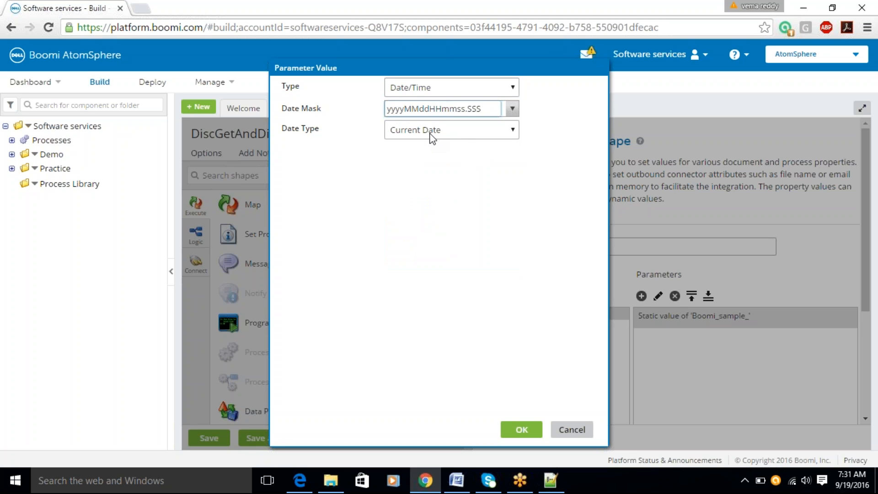
pyautogui.click(404, 109)
pyautogui.write('/')
pyautogui.press('BackSpace')
pyautogui.click(521, 429)
# Add a static parameter of .csv to Disk - File Name and confirm the Set Properties shape.
pyautogui.click(641, 296)
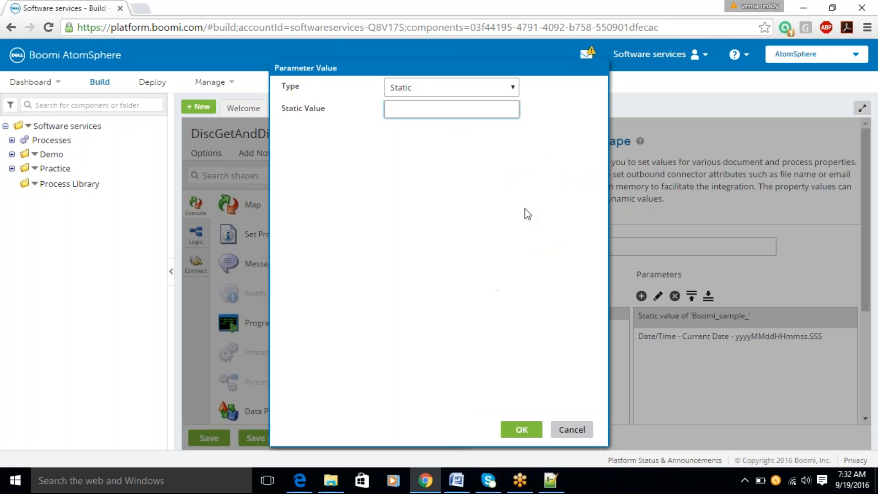
pyautogui.write('.csv')
pyautogui.click(524, 431)
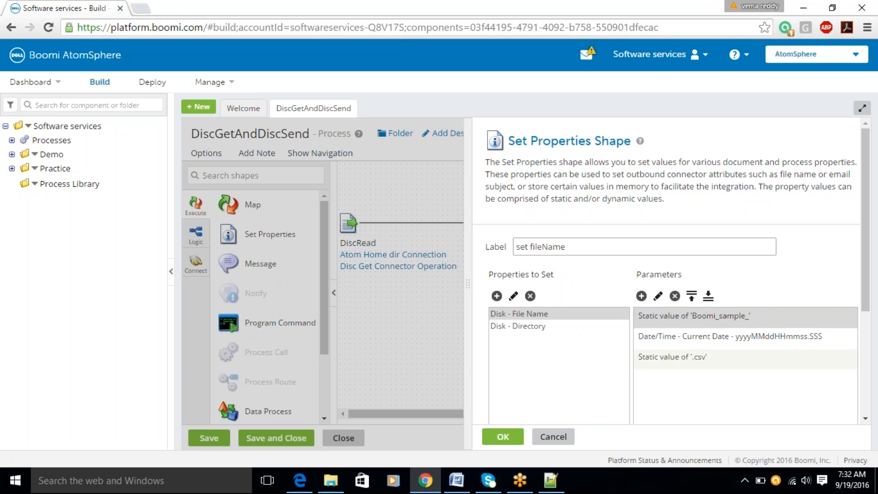
pyautogui.click(673, 359)
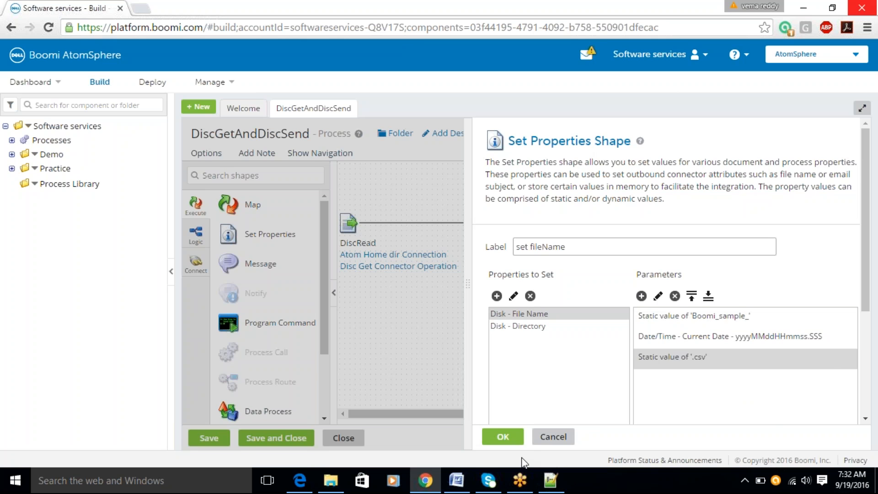
pyautogui.click(504, 438)
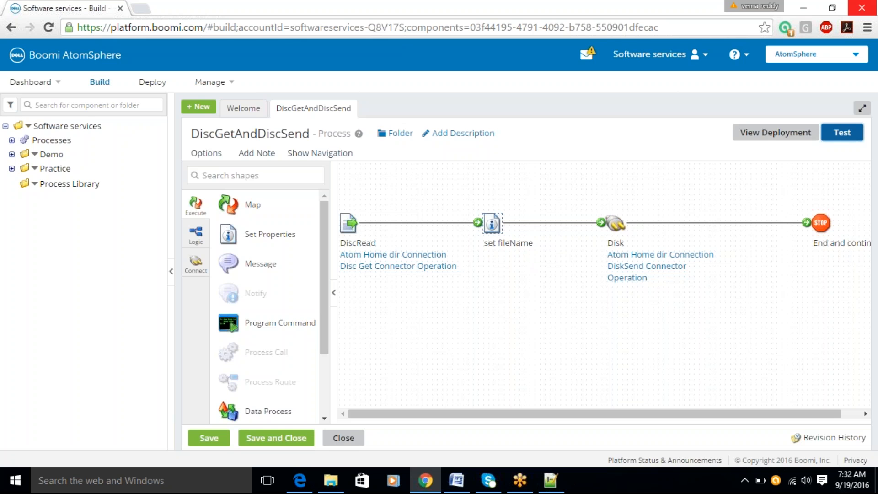
# Save the changed process and run a new test of it on DELLBOOMI_ATOM.
pyautogui.click(842, 132)
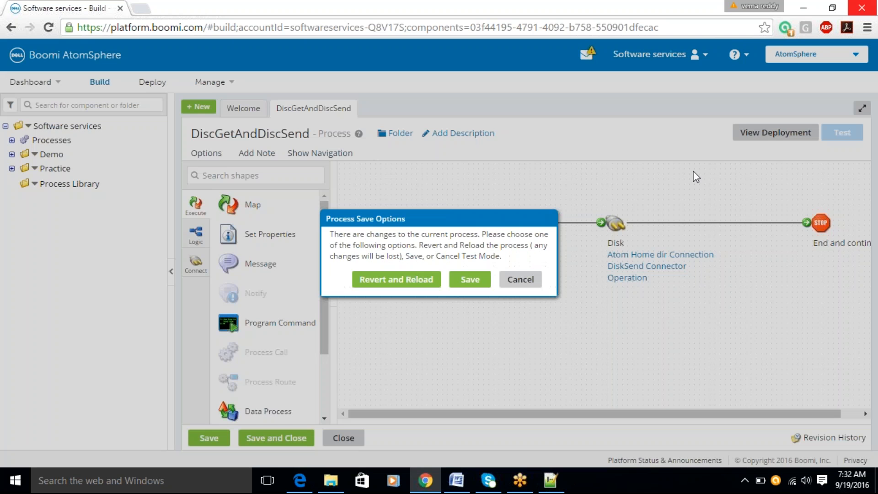
pyautogui.click(481, 280)
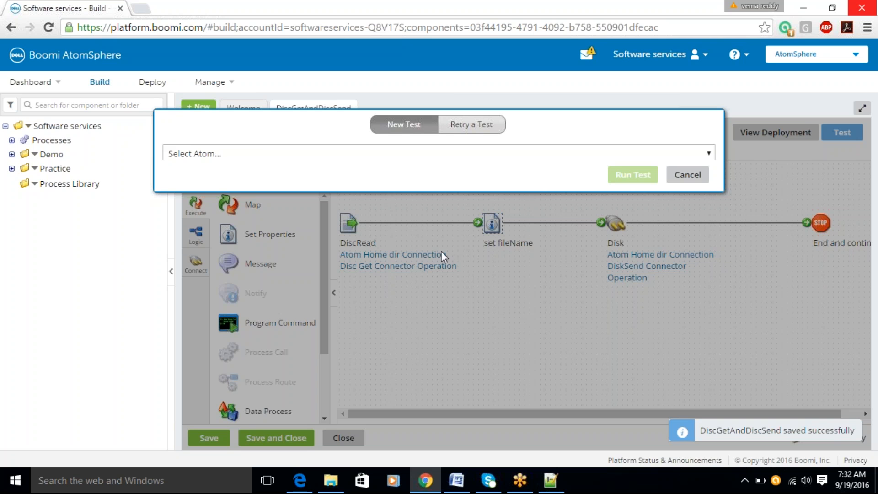
pyautogui.click(229, 153)
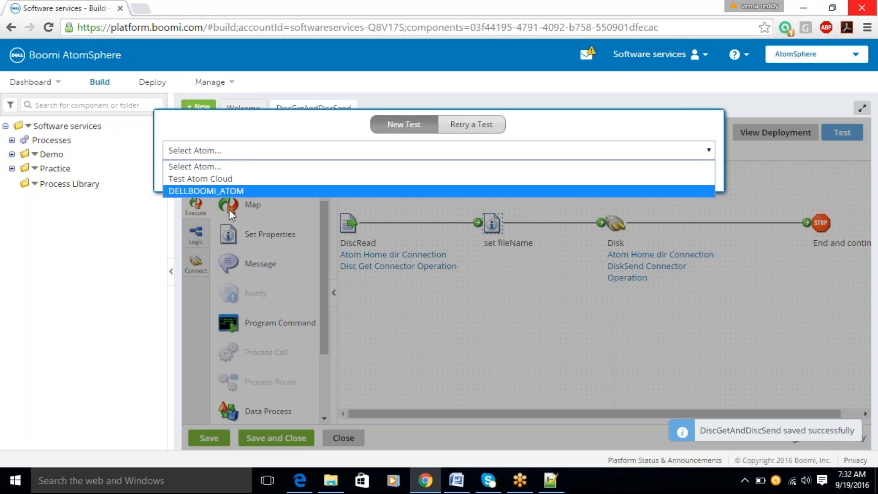
pyautogui.click(230, 192)
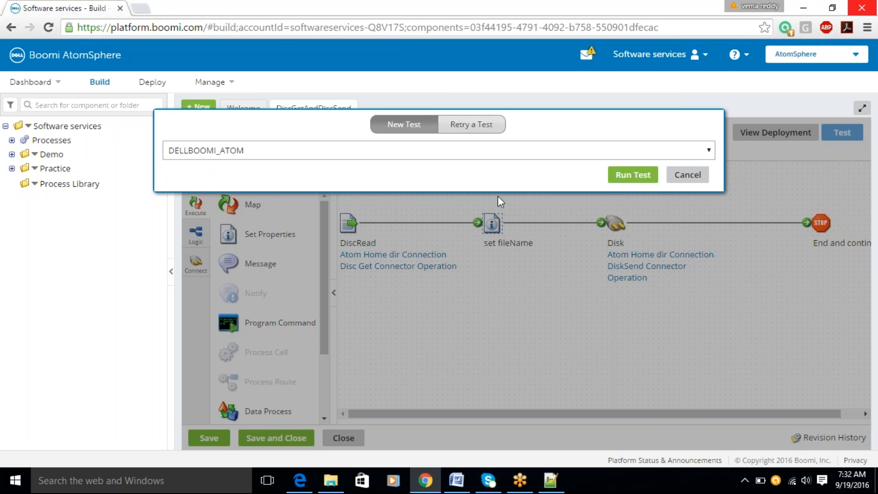
pyautogui.click(638, 177)
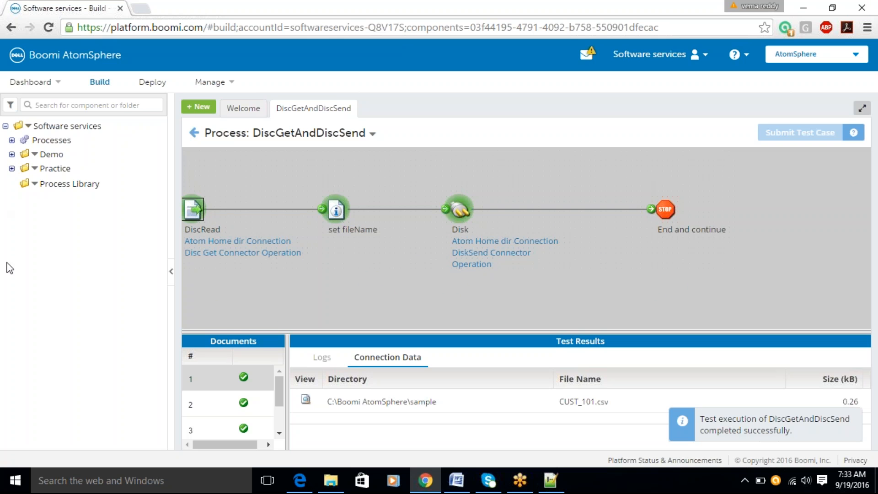
# Examine the first document's directory and timestamped file name in the Disk shape's connection data, with the test results area enlarged.
pyautogui.click(460, 217)
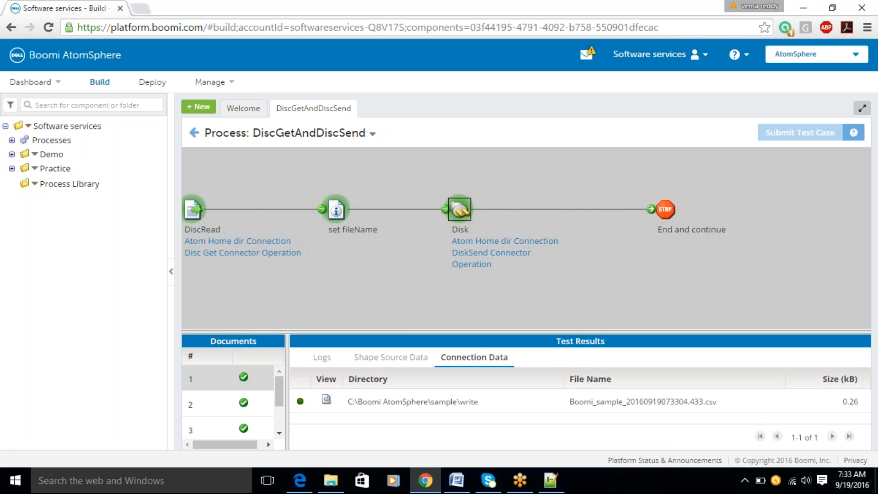
pyautogui.moveTo(429, 334); pyautogui.dragTo(410, 270)
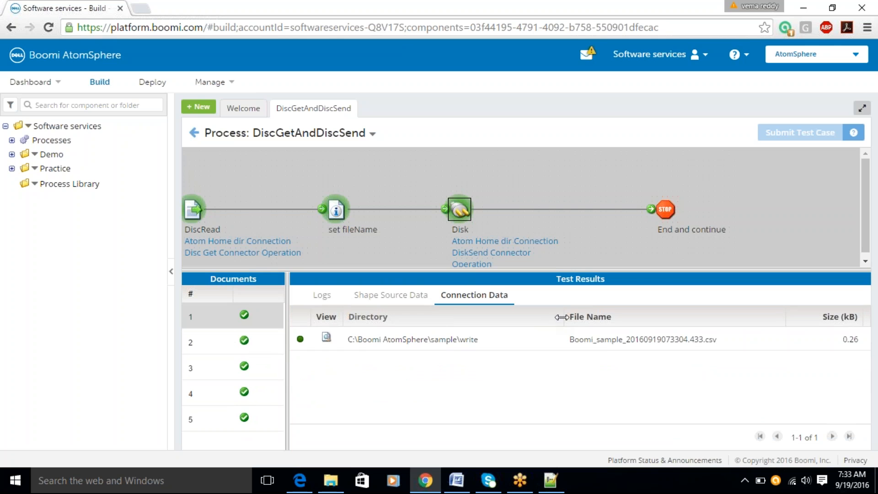
pyautogui.moveTo(571, 339); pyautogui.dragTo(633, 331)
pyautogui.click(628, 336)
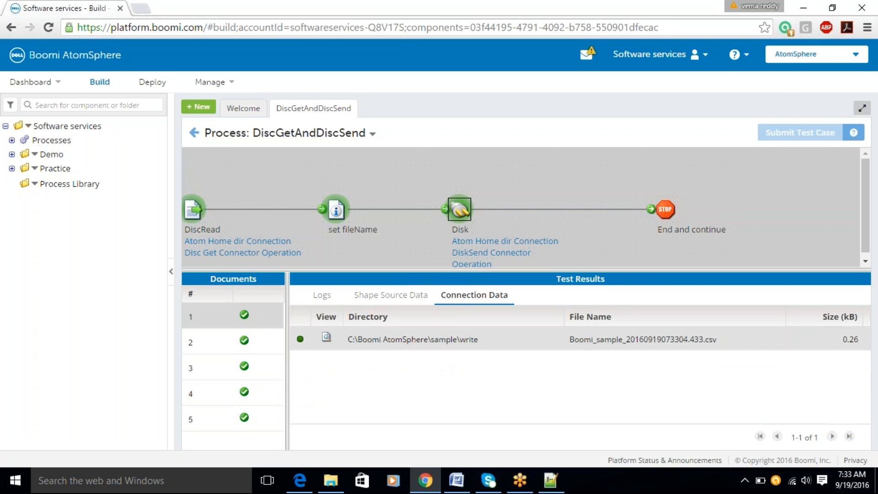
pyautogui.moveTo(626, 339); pyautogui.dragTo(708, 339)
pyautogui.doubleClick(708, 344)
# Compare the output file names of the remaining documents in the Disk shape's connection data.
pyautogui.click(238, 339)
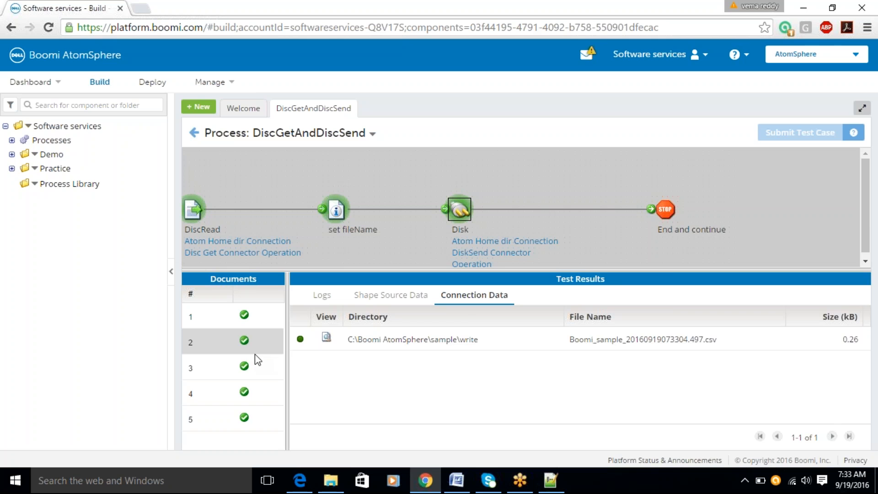
pyautogui.click(248, 392)
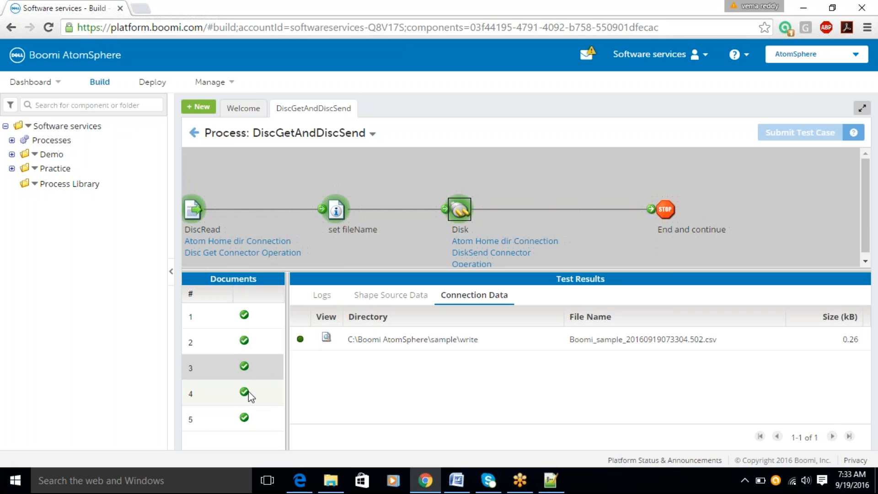
pyautogui.click(252, 422)
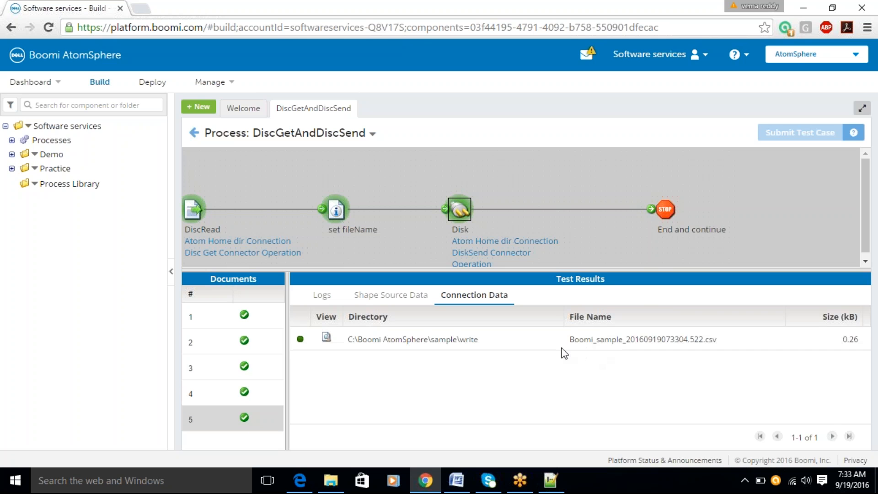
pyautogui.moveTo(567, 343); pyautogui.dragTo(765, 334)
pyautogui.click(767, 336)
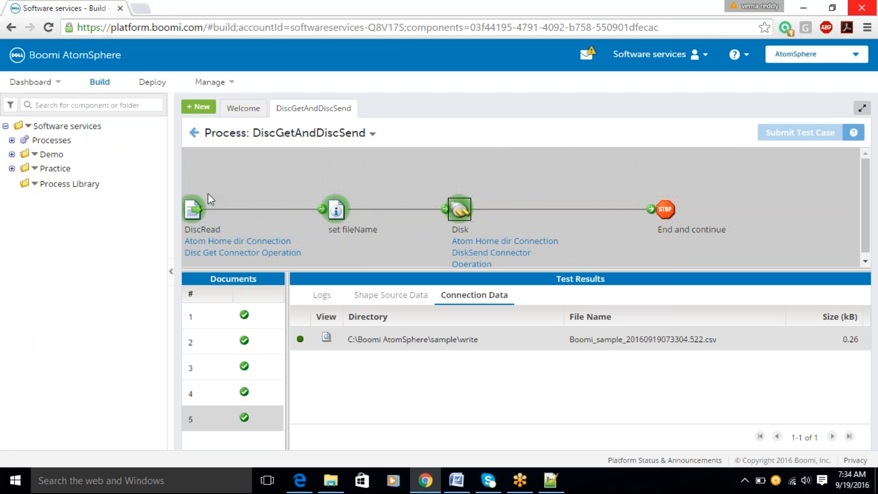
# Return to the process canvas, hide the component explorer, and review the directory in DiscRead's Atom Home dir Connection.
pyautogui.click(194, 133)
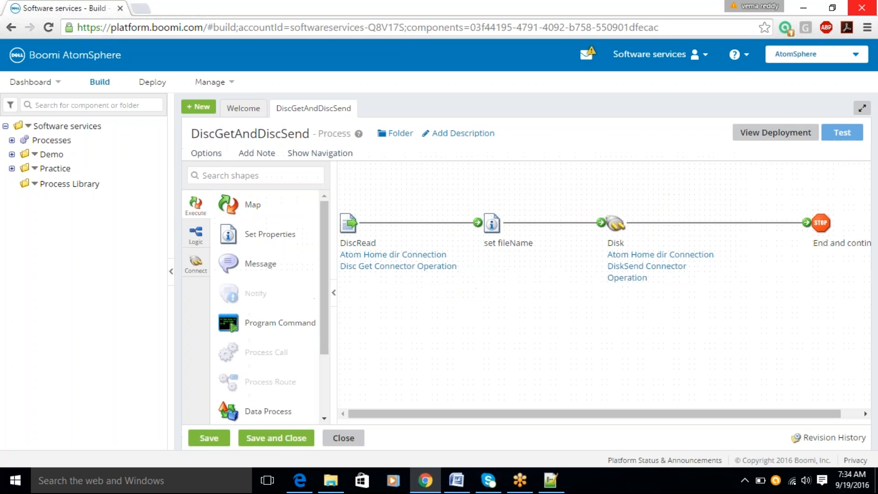
pyautogui.click(168, 271)
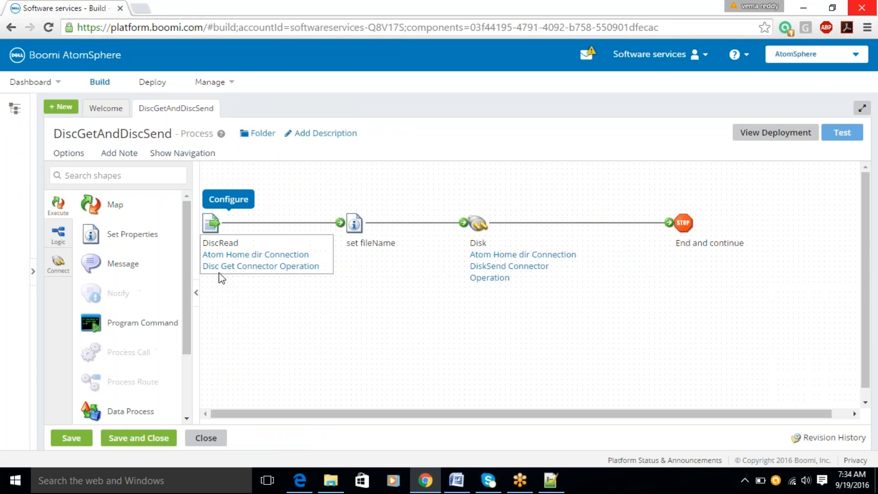
pyautogui.click(241, 255)
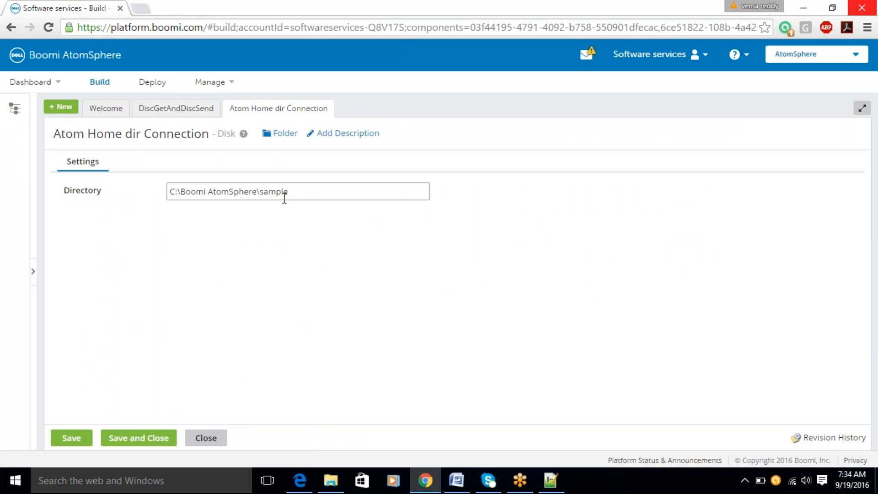
pyautogui.click(211, 439)
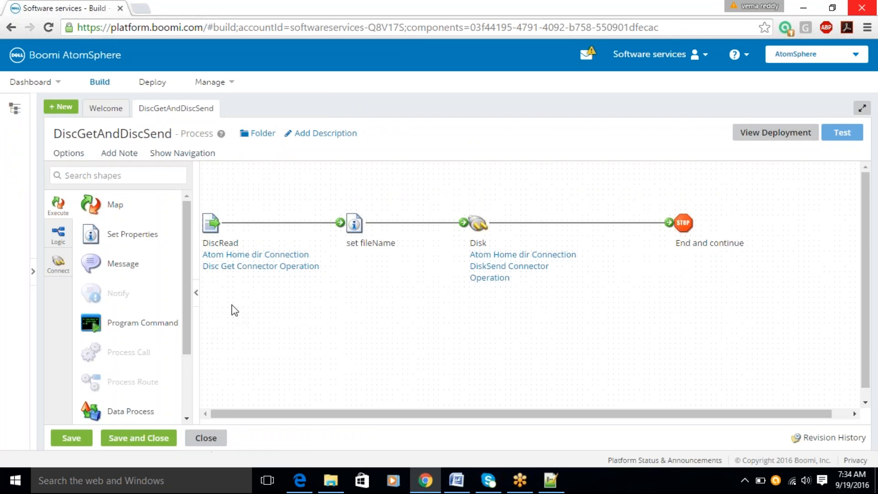
# Review the options of the Disc Get Connector Operation, close it, and open the DiscRead start shape's configuration.
pyautogui.click(274, 267)
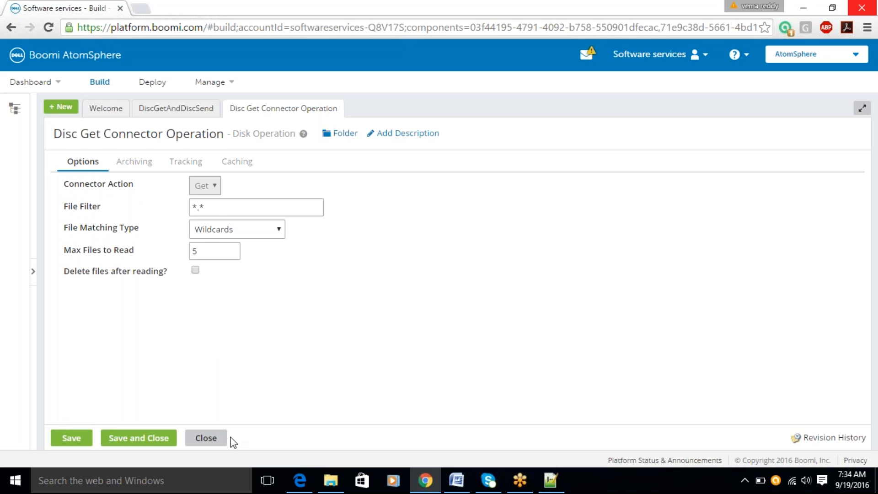
pyautogui.click(217, 436)
pyautogui.moveTo(212, 224)
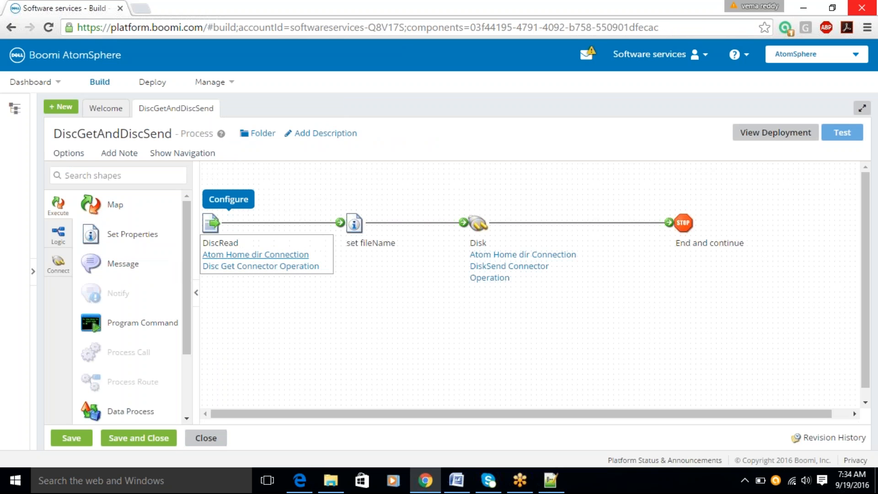
pyautogui.click(228, 202)
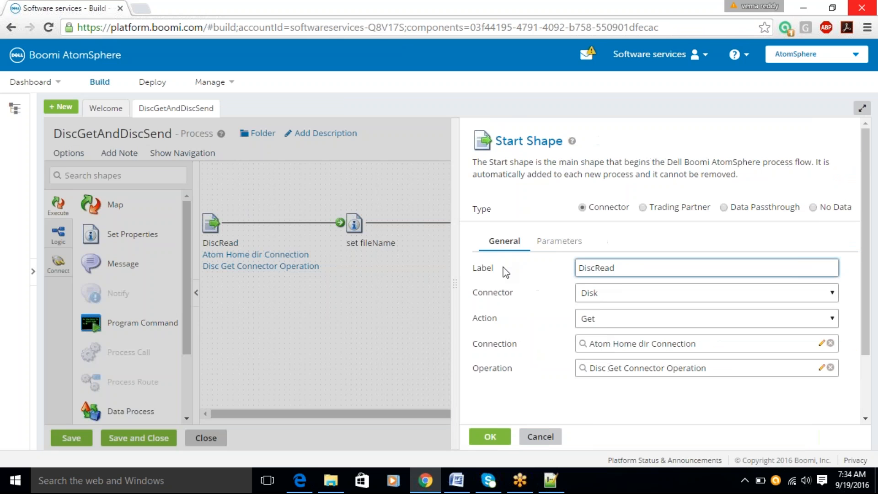
# Add a File Filter parameter with the static value *.csv to the DiscRead start shape and apply the shape's configuration.
pyautogui.click(567, 243)
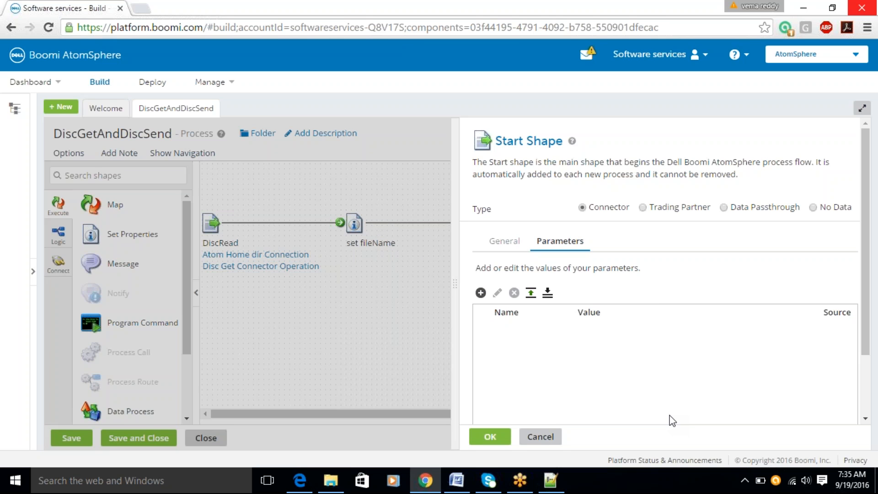
pyautogui.click(480, 292)
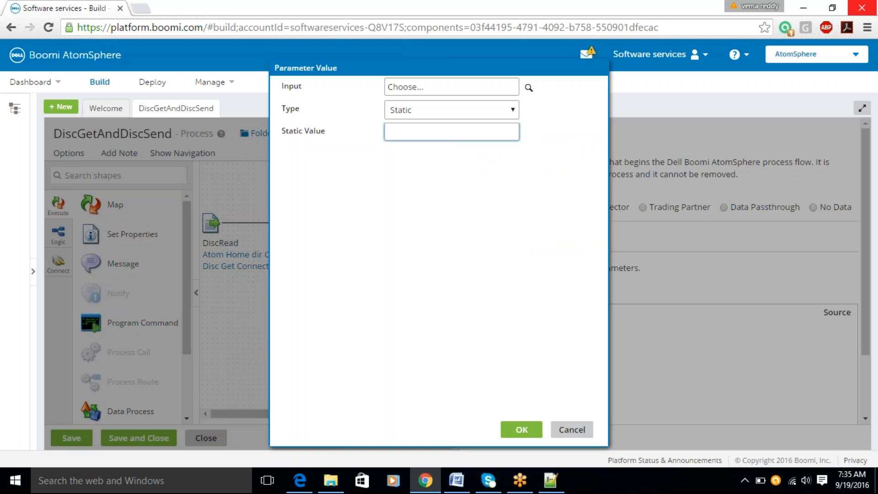
pyautogui.click(529, 88)
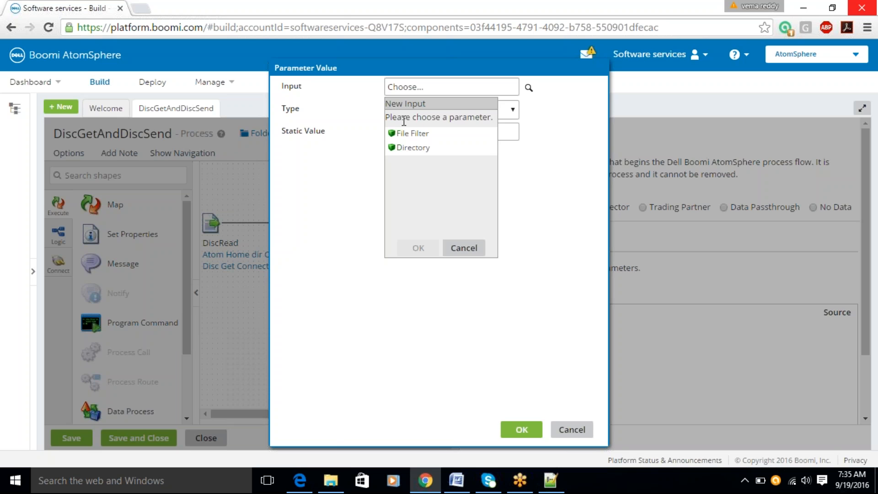
pyautogui.click(410, 133)
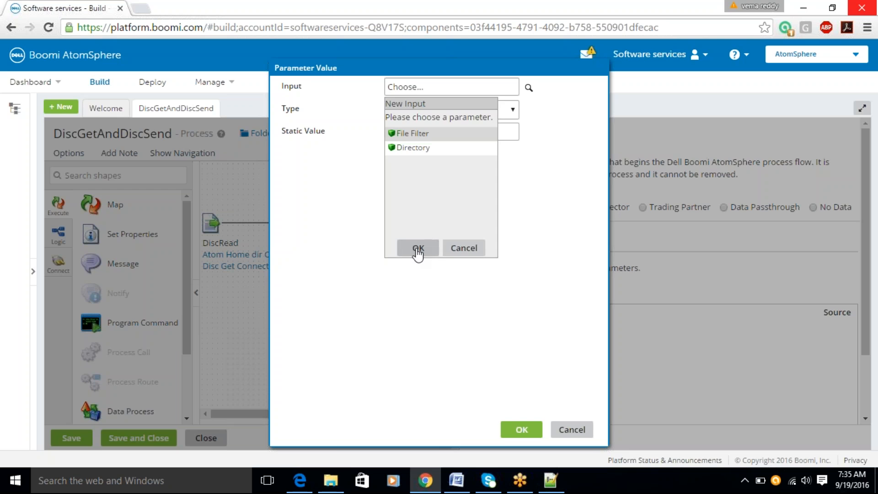
pyautogui.click(418, 249)
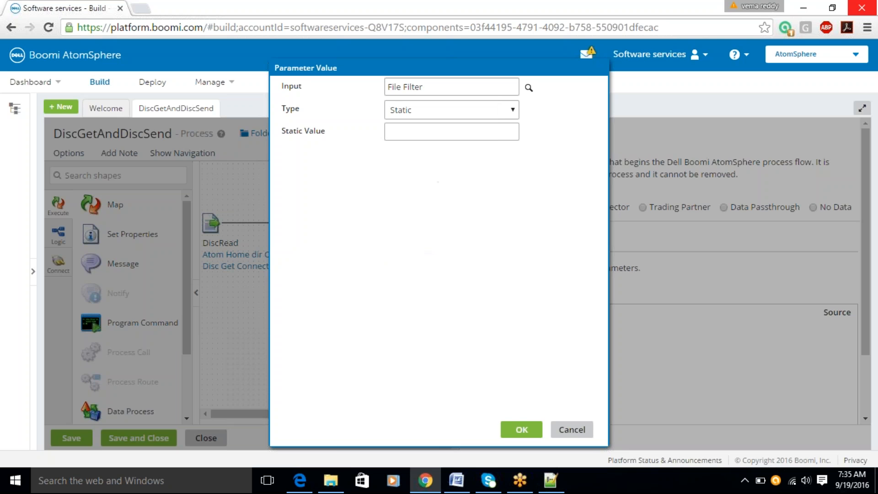
pyautogui.click(400, 136)
pyautogui.write('*.csv')
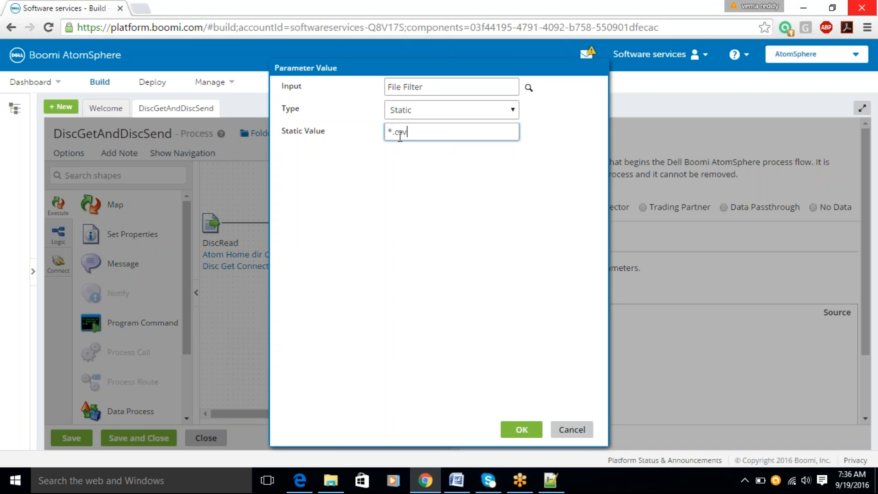
pyautogui.click(529, 437)
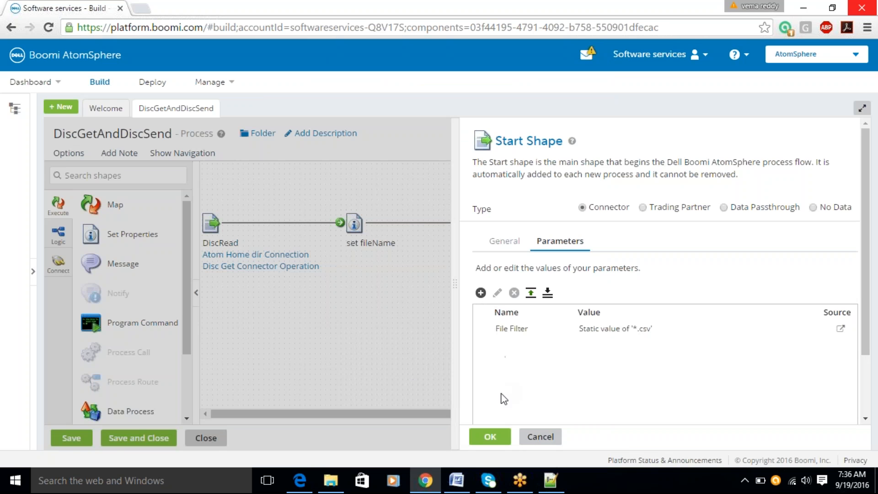
pyautogui.click(499, 435)
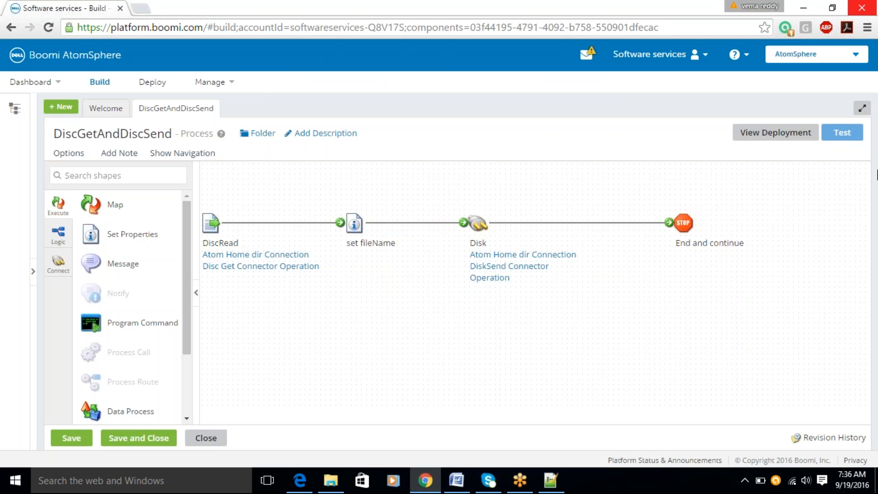
# Save the changed process and run a new test on DELLBOOMI_ATOM.
pyautogui.click(845, 133)
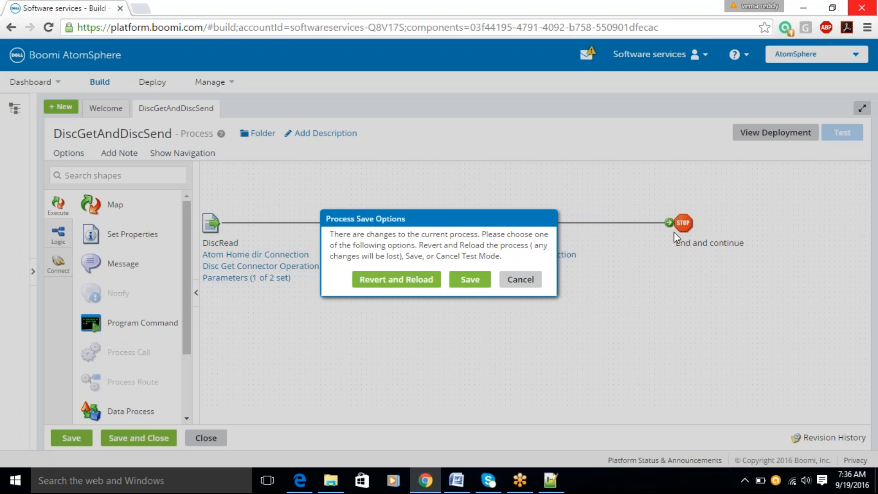
pyautogui.click(471, 282)
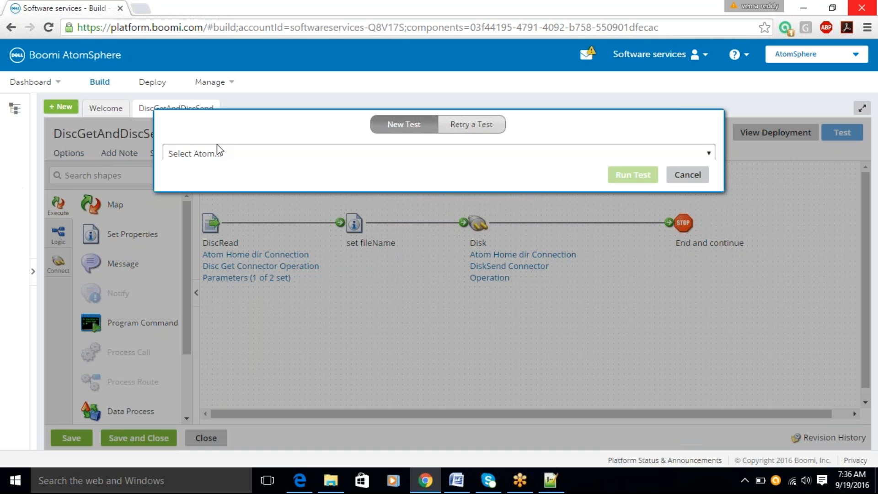
pyautogui.click(225, 154)
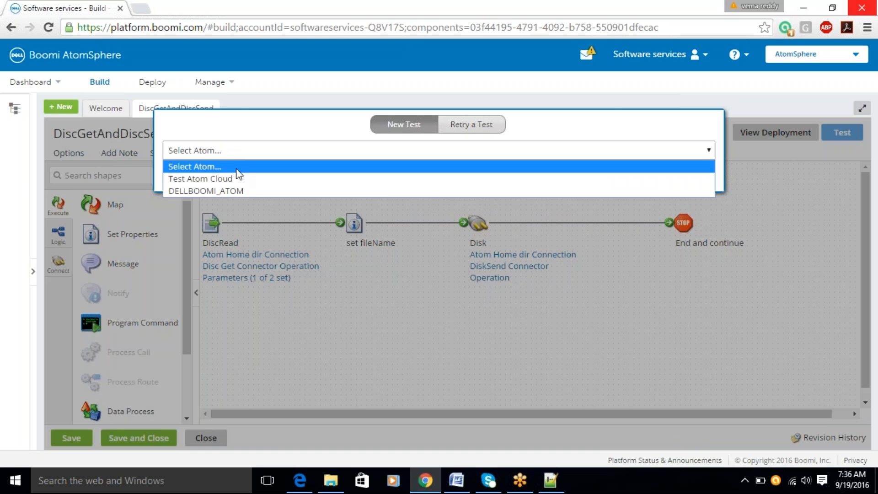
pyautogui.click(256, 191)
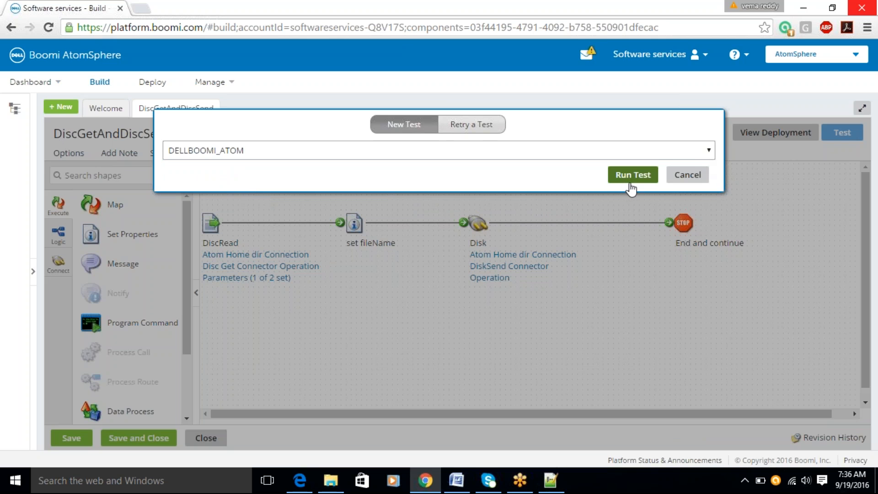
pyautogui.click(631, 178)
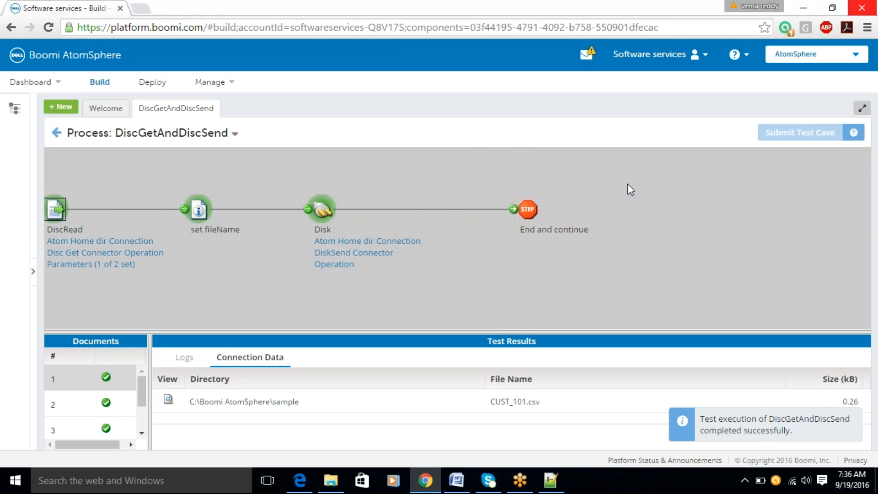
# View the test's process log and read DiscRead's message about the value of parameter 1.
pyautogui.click(236, 135)
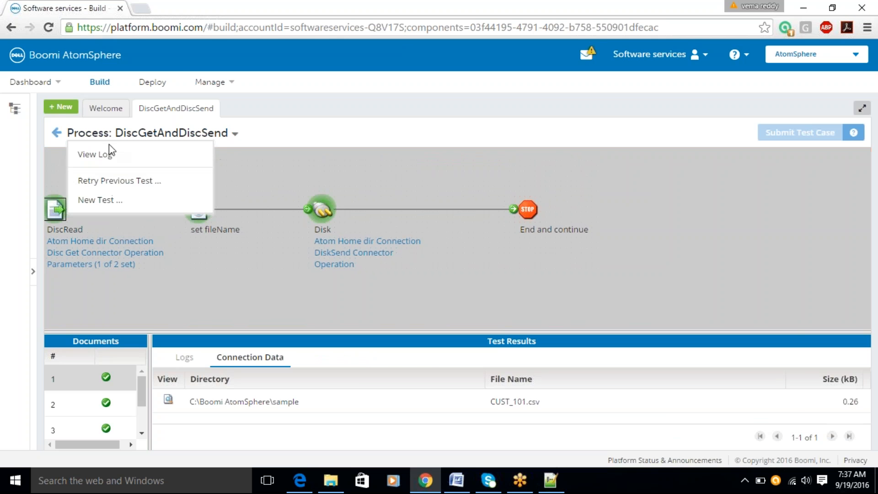
pyautogui.click(117, 158)
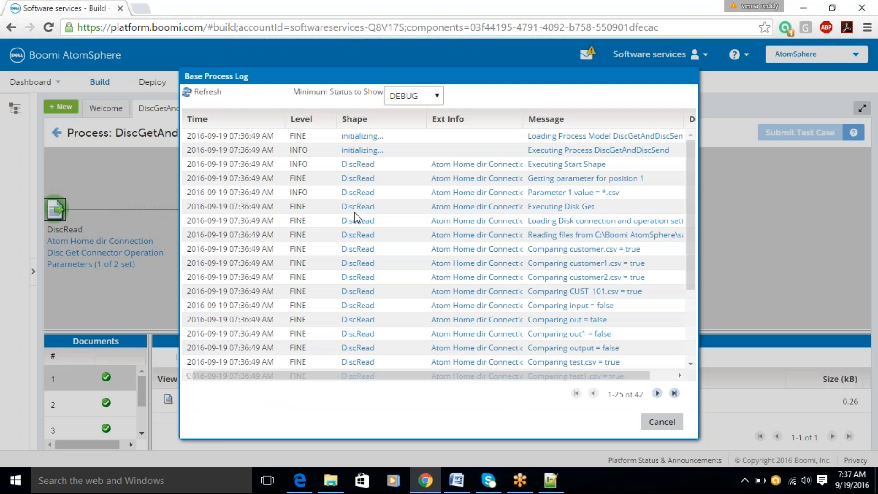
pyautogui.click(581, 195)
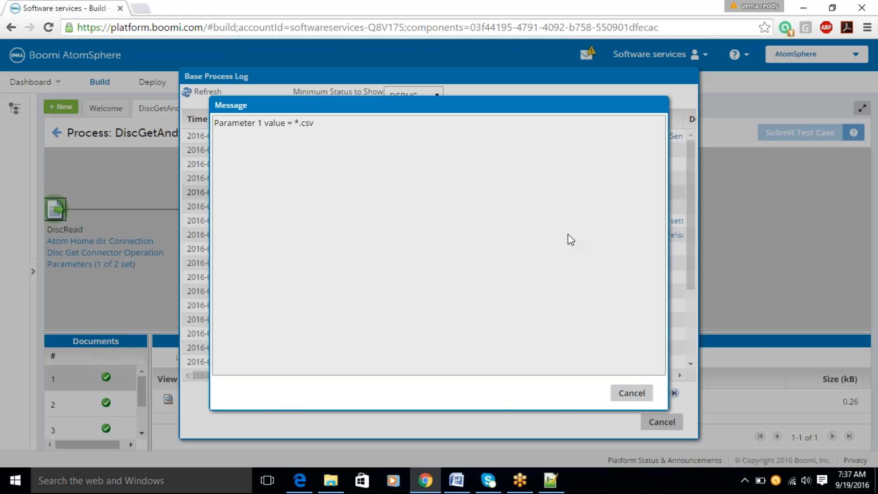
pyautogui.click(650, 394)
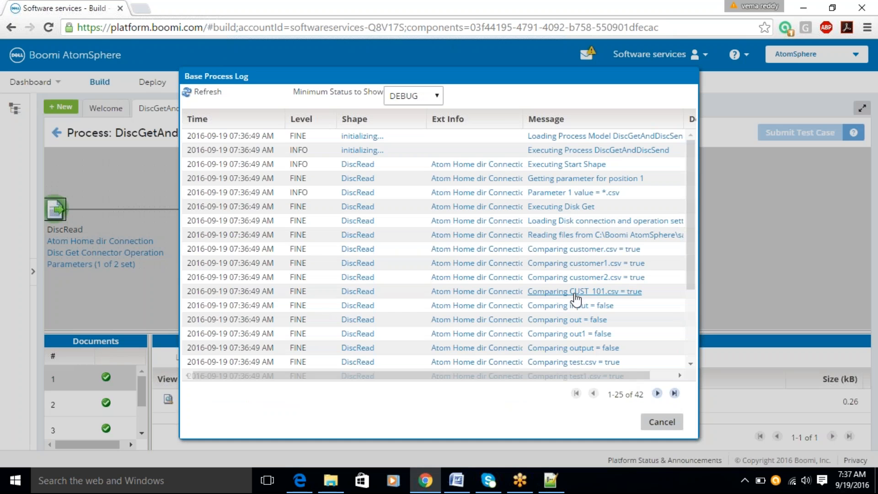
# Examine the directory and wildcard filter in DiscRead's file-reading message, review the file comparison entries, and close the log.
pyautogui.click(581, 237)
pyautogui.moveTo(287, 122); pyautogui.dragTo(406, 122)
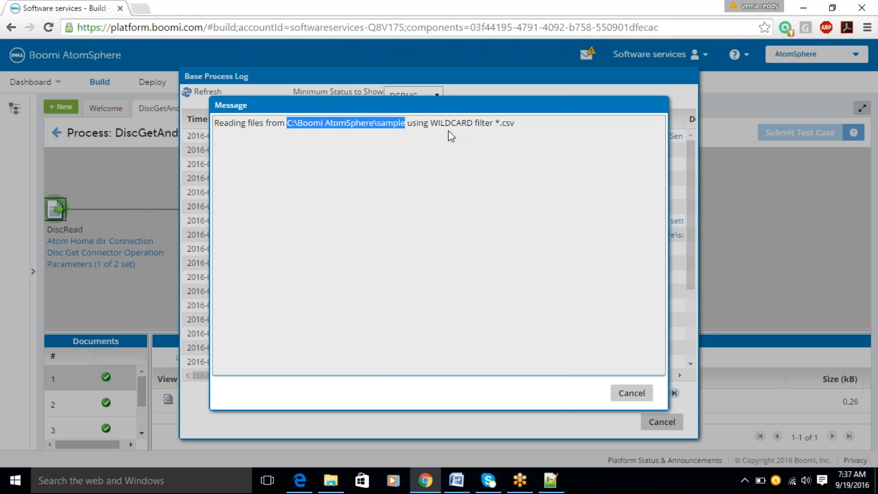
pyautogui.click(495, 118)
pyautogui.moveTo(495, 118); pyautogui.dragTo(517, 123)
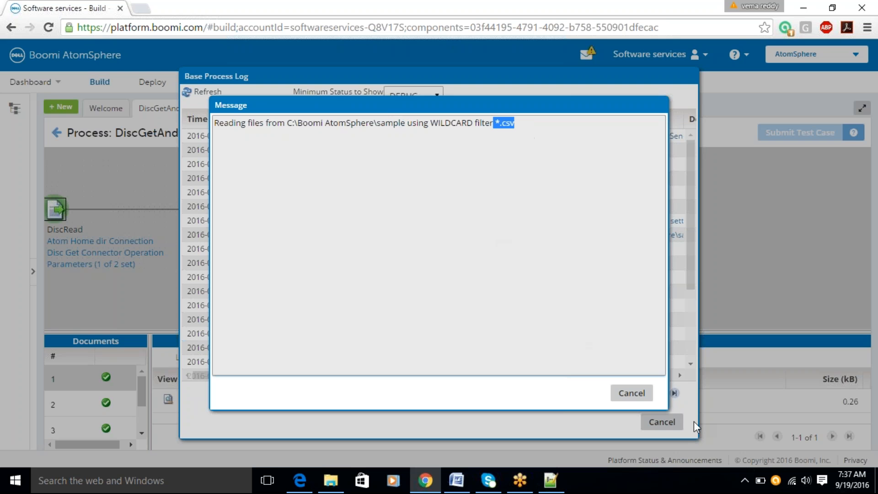
pyautogui.click(642, 396)
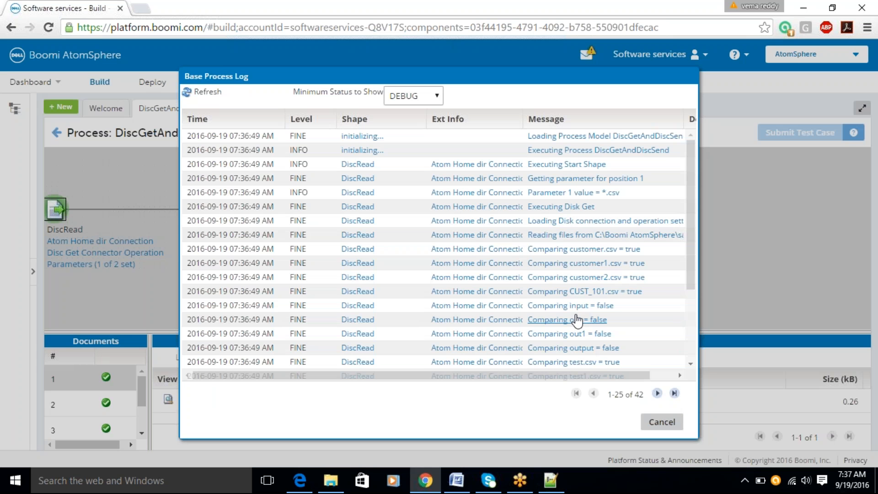
pyautogui.scroll(-3, 574, 320)
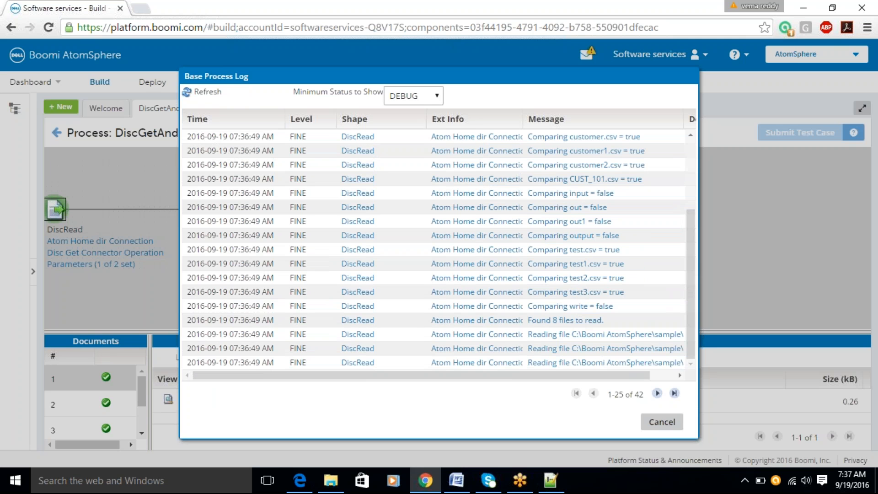
pyautogui.click(668, 422)
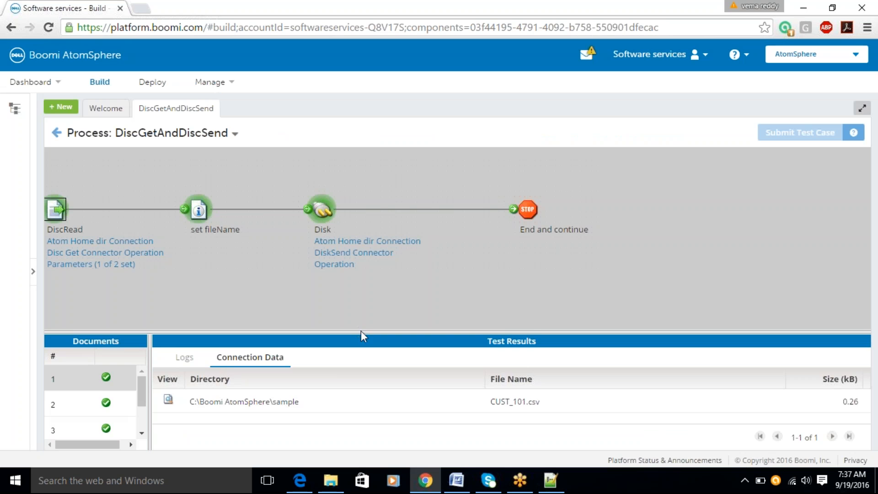
# Enlarge the test results area, check the files in the write and sample folders in File Explorer, and return to Chrome.
pyautogui.moveTo(339, 275); pyautogui.dragTo(301, 188)
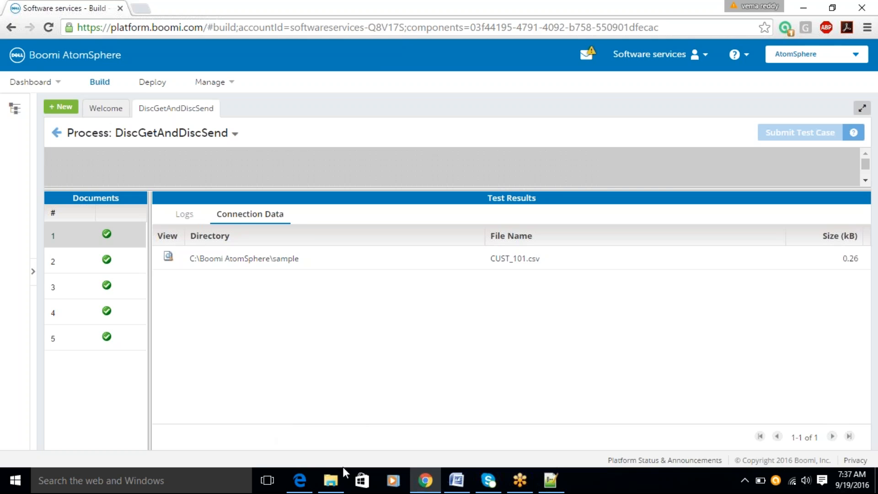
pyautogui.click(337, 480)
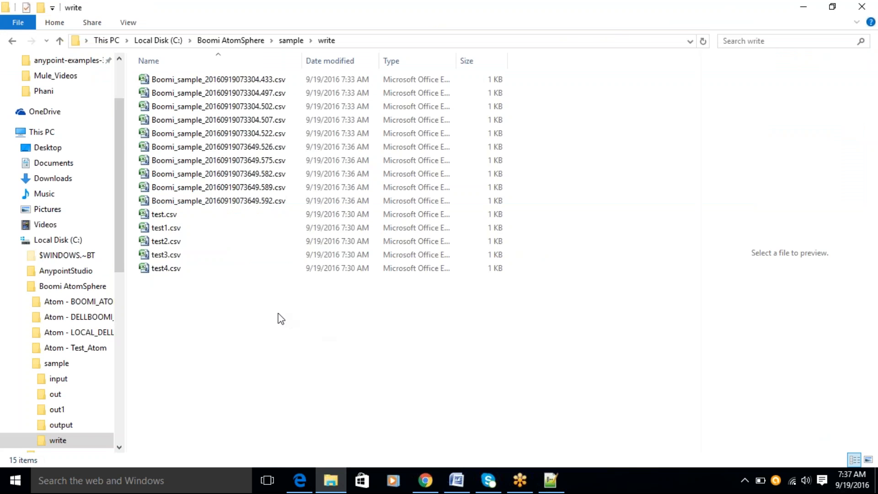
pyautogui.click(288, 42)
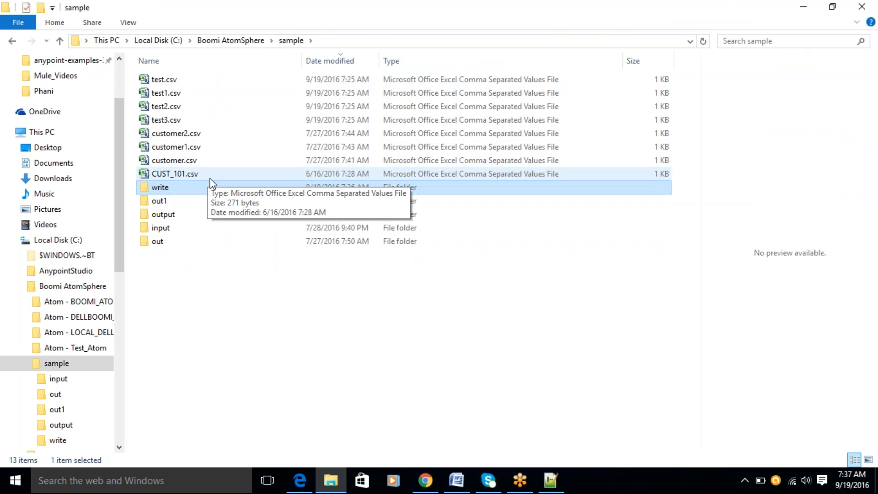
pyautogui.click(426, 480)
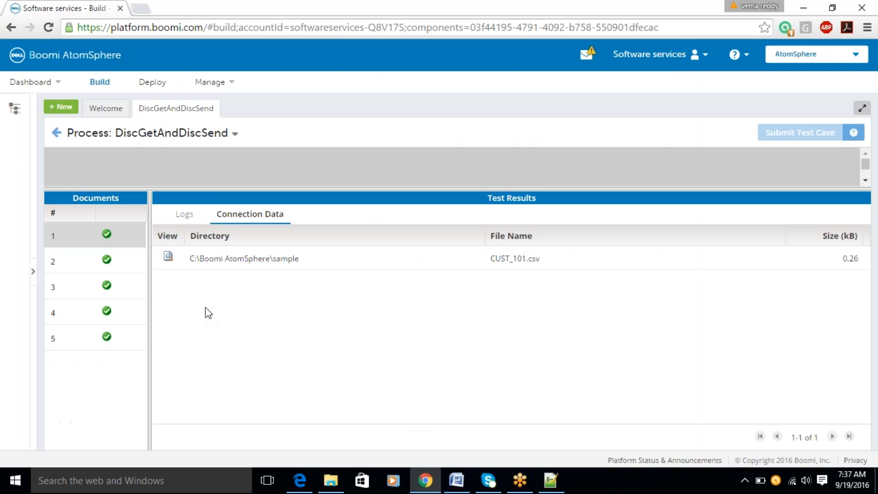
# Reopen the process log, recheck the wildcard filter in DiscRead's file-reading message, and close the message and log.
pyautogui.click(157, 133)
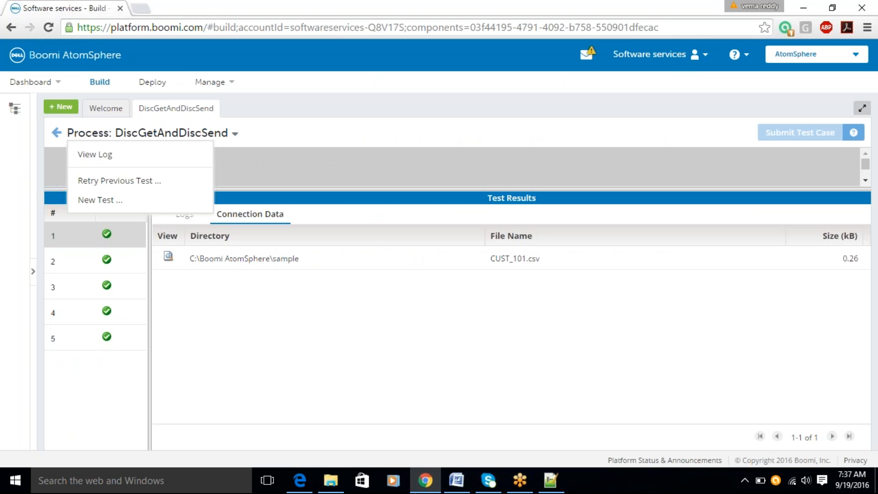
pyautogui.click(116, 155)
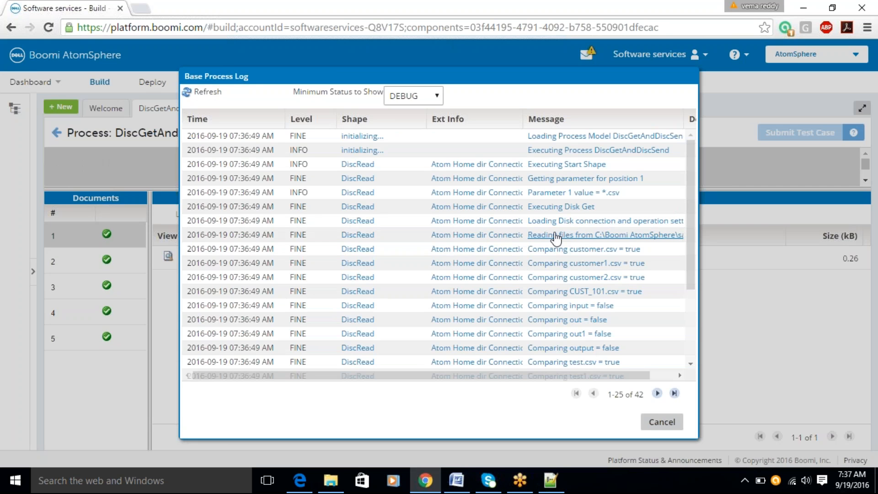
pyautogui.click(555, 237)
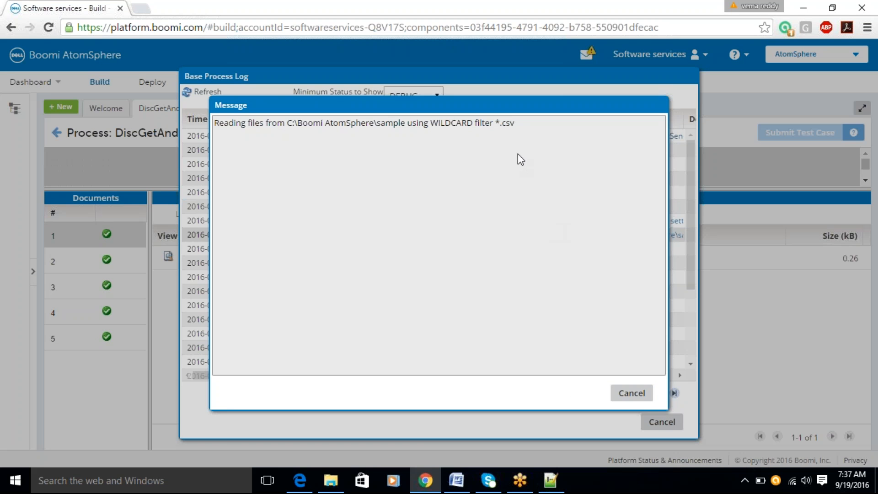
pyautogui.moveTo(514, 122); pyautogui.dragTo(488, 123)
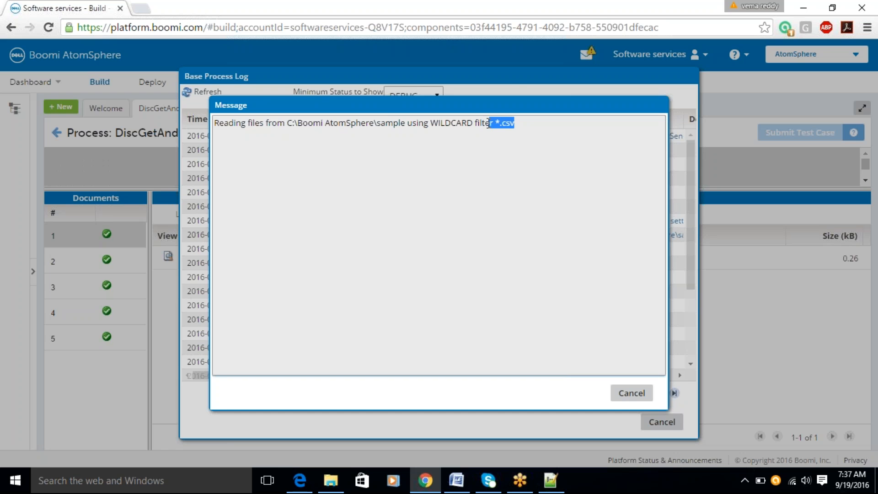
pyautogui.click(596, 13)
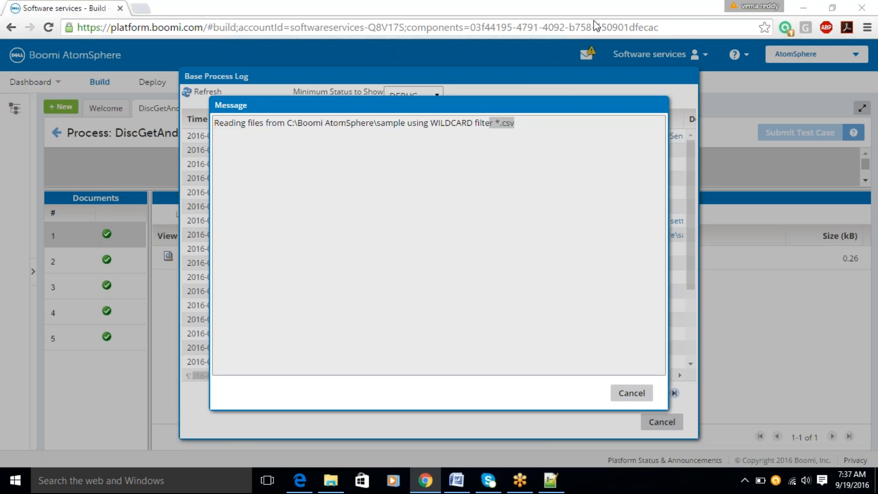
pyautogui.click(630, 393)
pyautogui.click(645, 419)
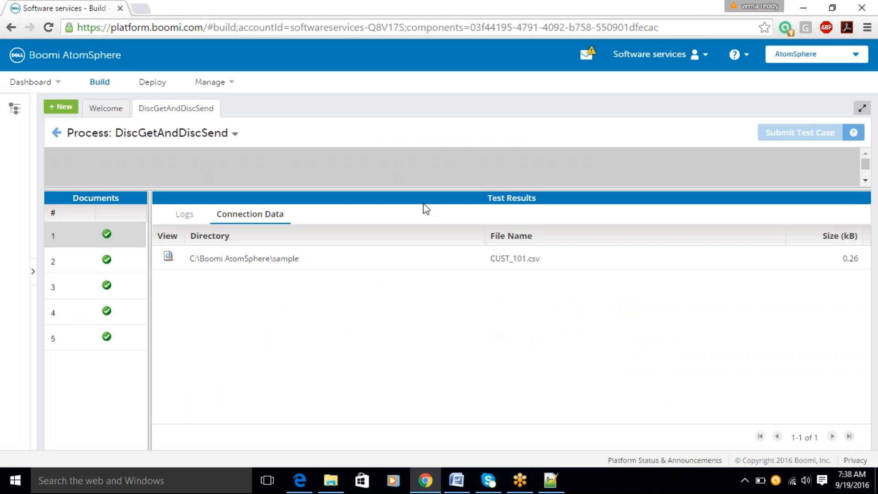